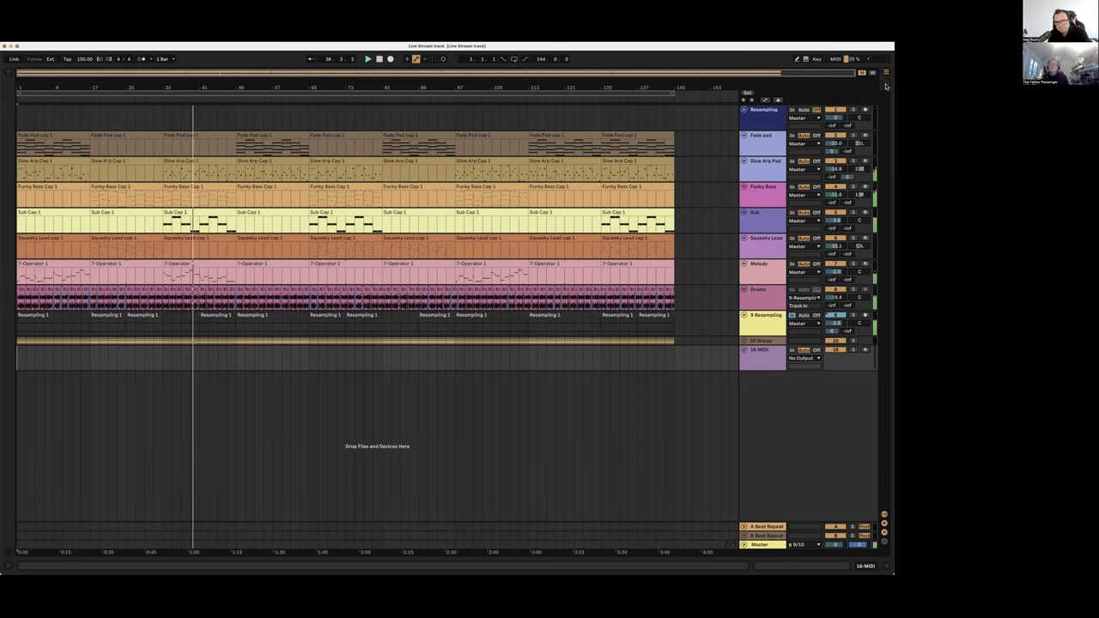
View the song's clips and mixer in Session view, and return to Arrangement view
click(887, 83)
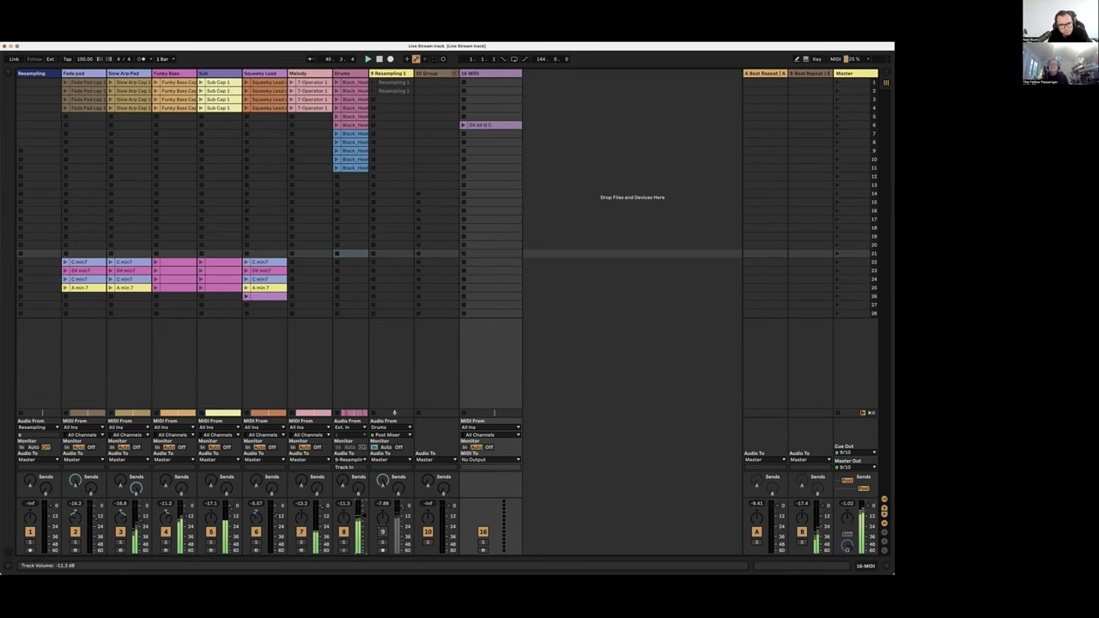
click(886, 77)
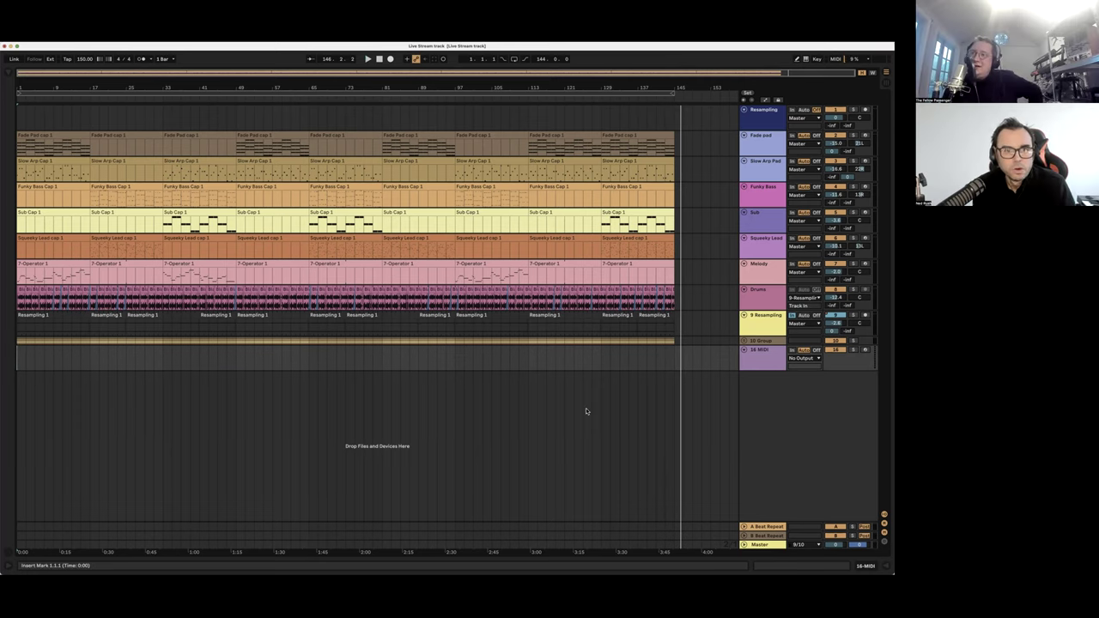
Solo the Slow Arp Pad track and play the arrangement from bar 33
drag(858, 169, 856, 172)
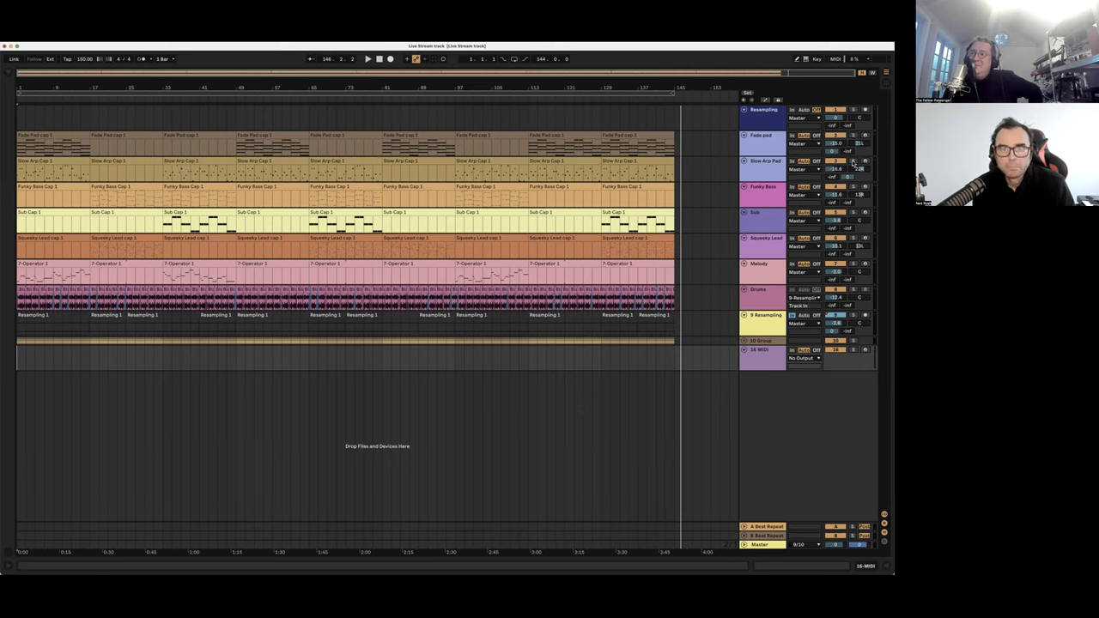
click(161, 175)
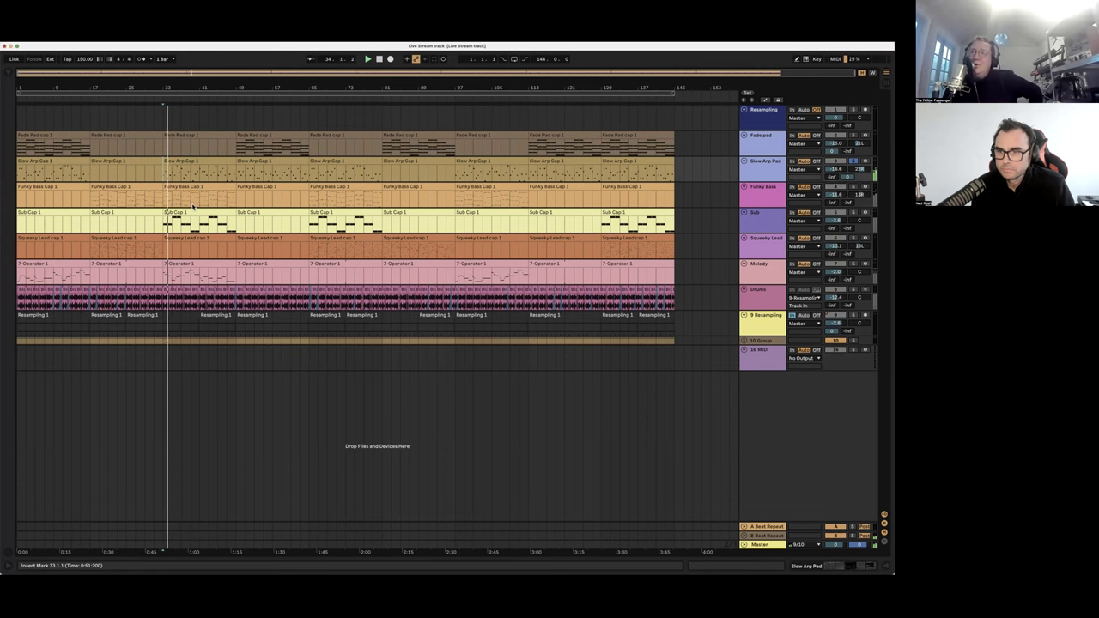
Show the Slow Arp Pad's devices with Operator's LFO settings, and arm the track
double_click(744, 175)
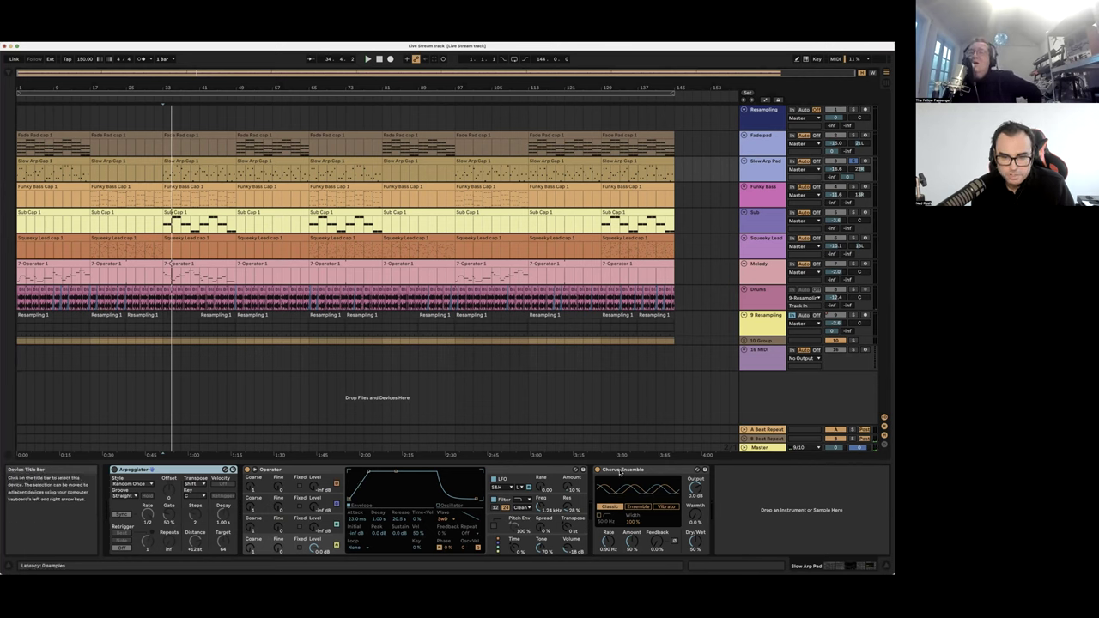
click(510, 479)
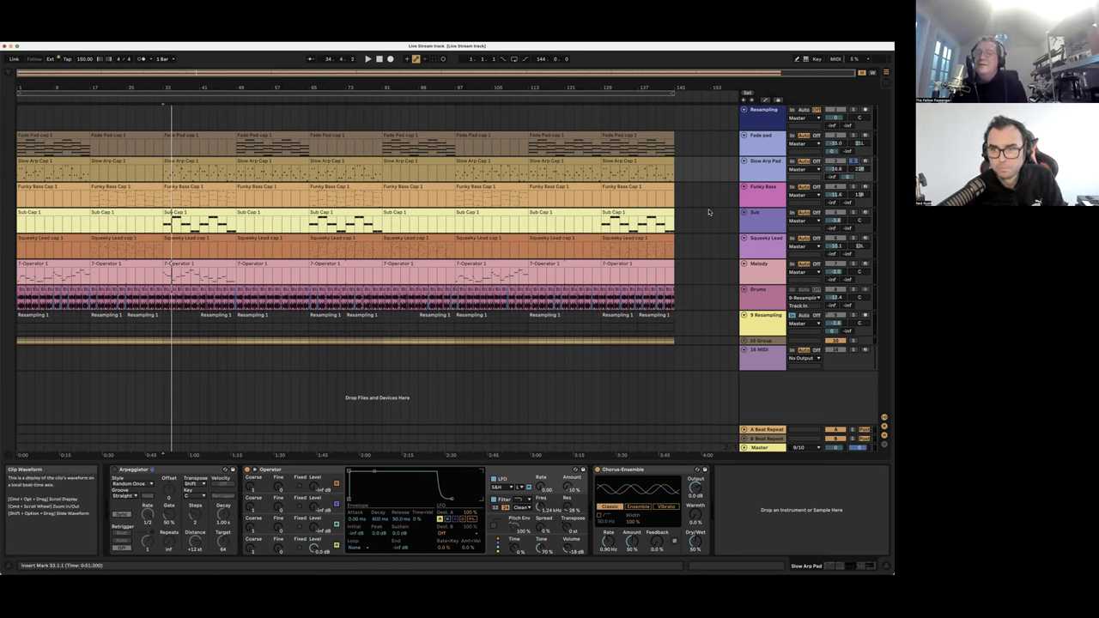
click(866, 162)
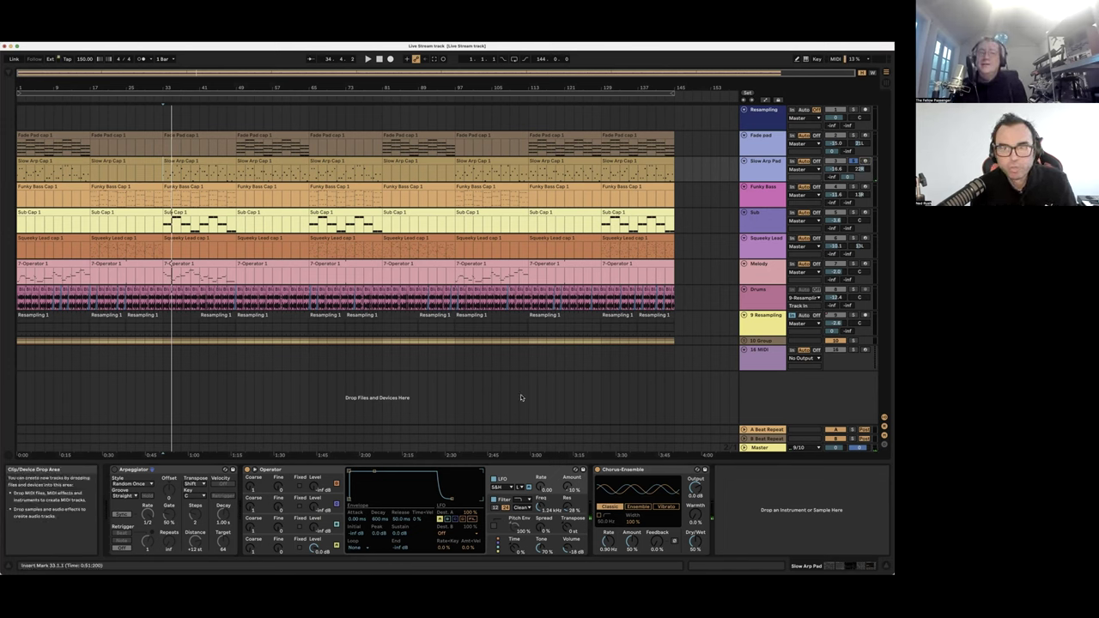
In Session view, examine the notes of the Fade pad's C min7, D# min7 and A min 7 clips
click(886, 84)
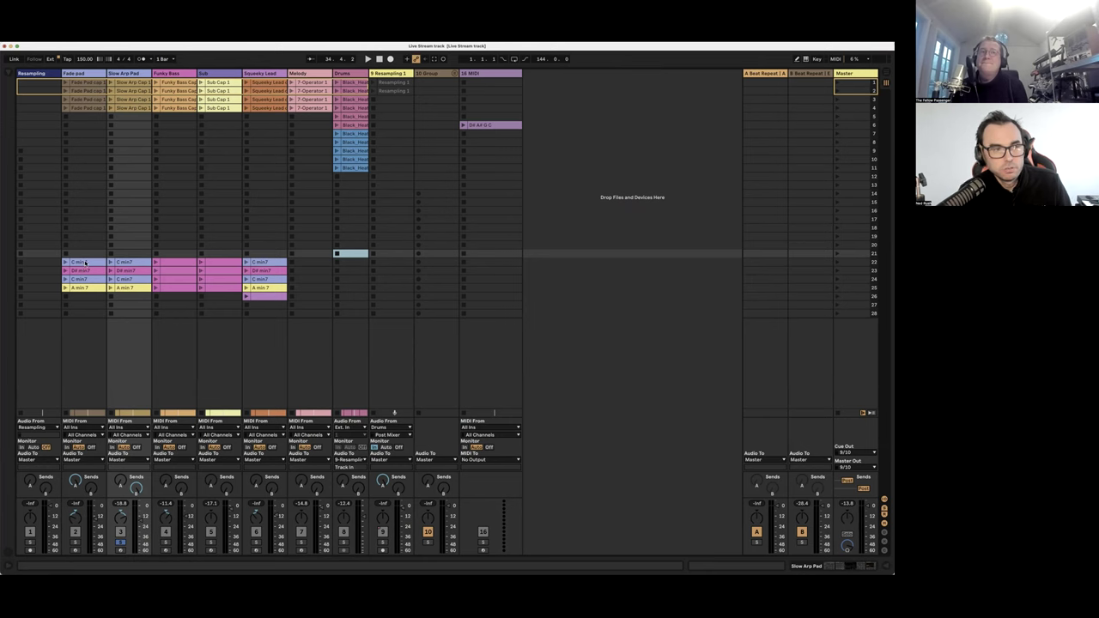
double_click(85, 262)
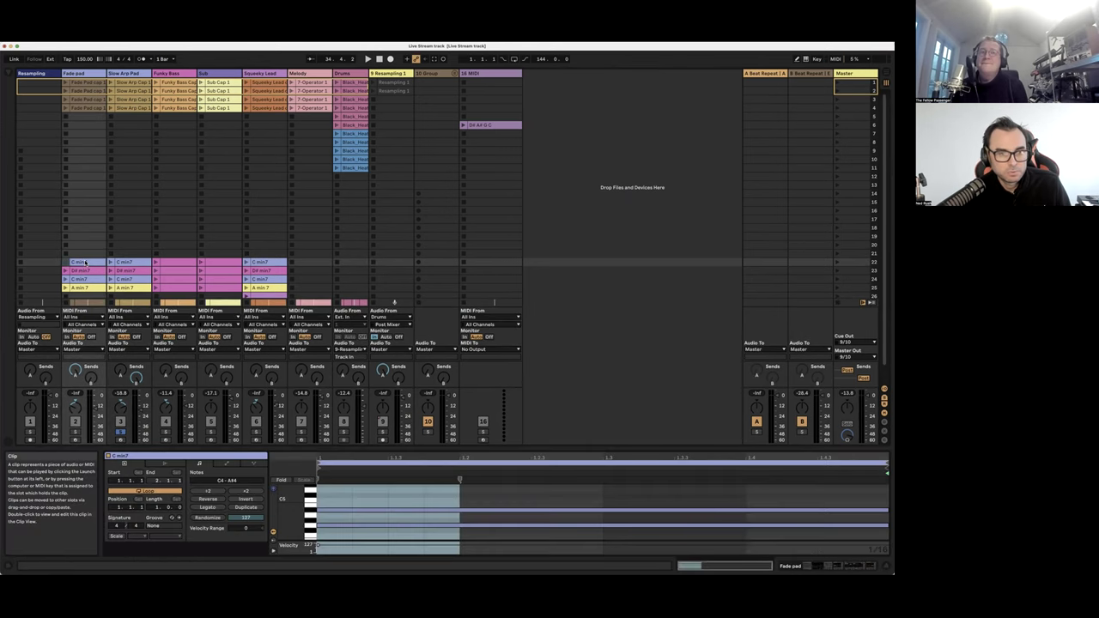
scroll(118, 208, down, 2)
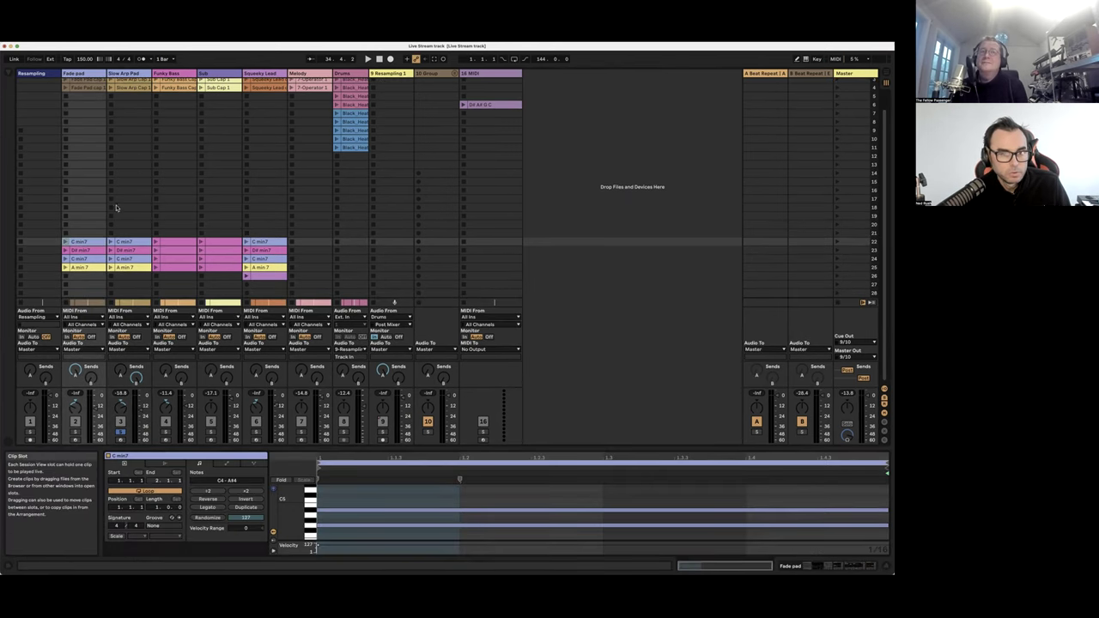
click(83, 255)
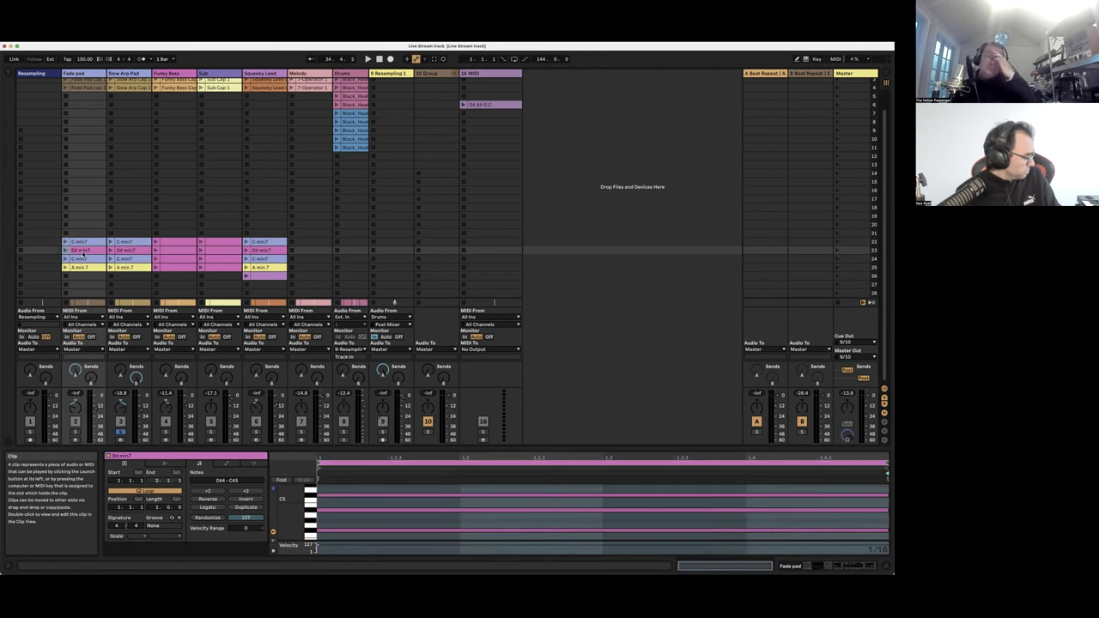
click(83, 260)
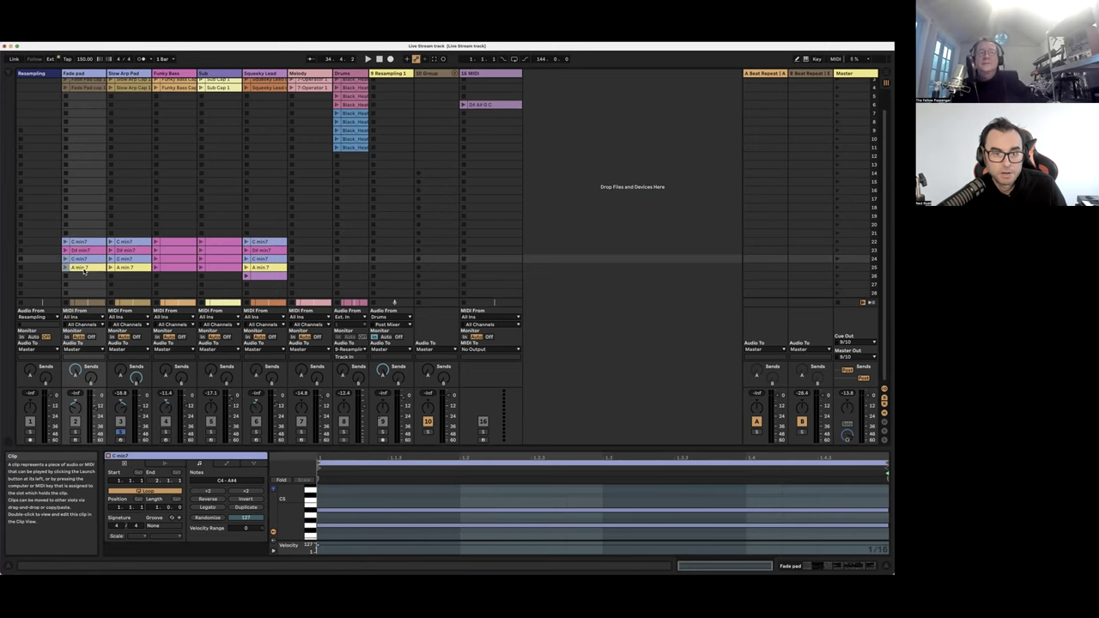
click(84, 268)
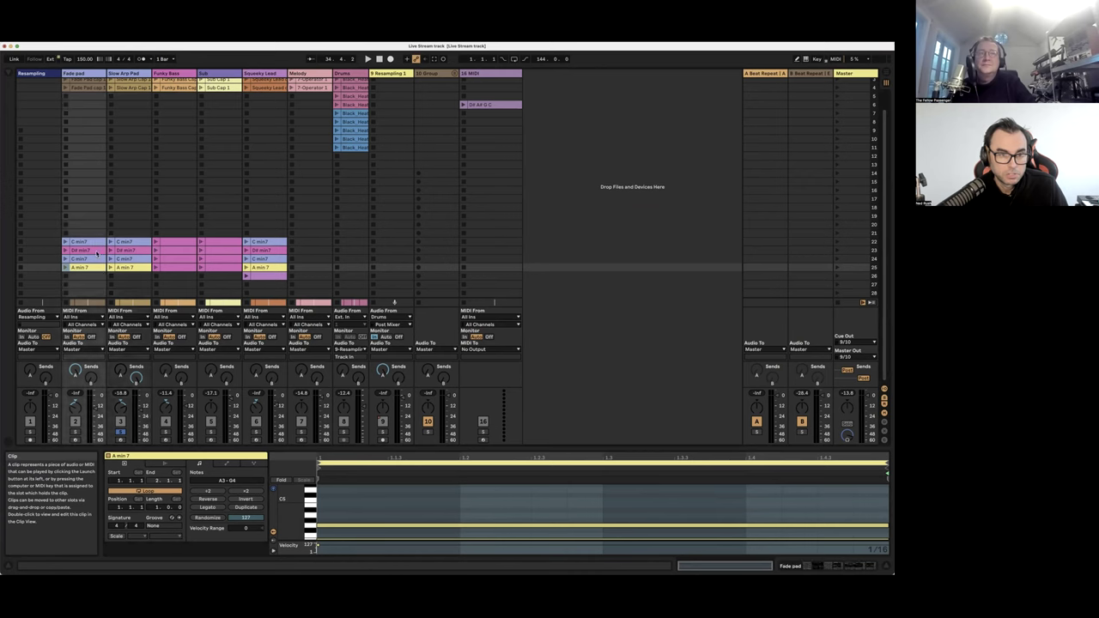
Step down through the Fade pad's chord clips again, starting from the C min7 clip in scene 22
click(92, 259)
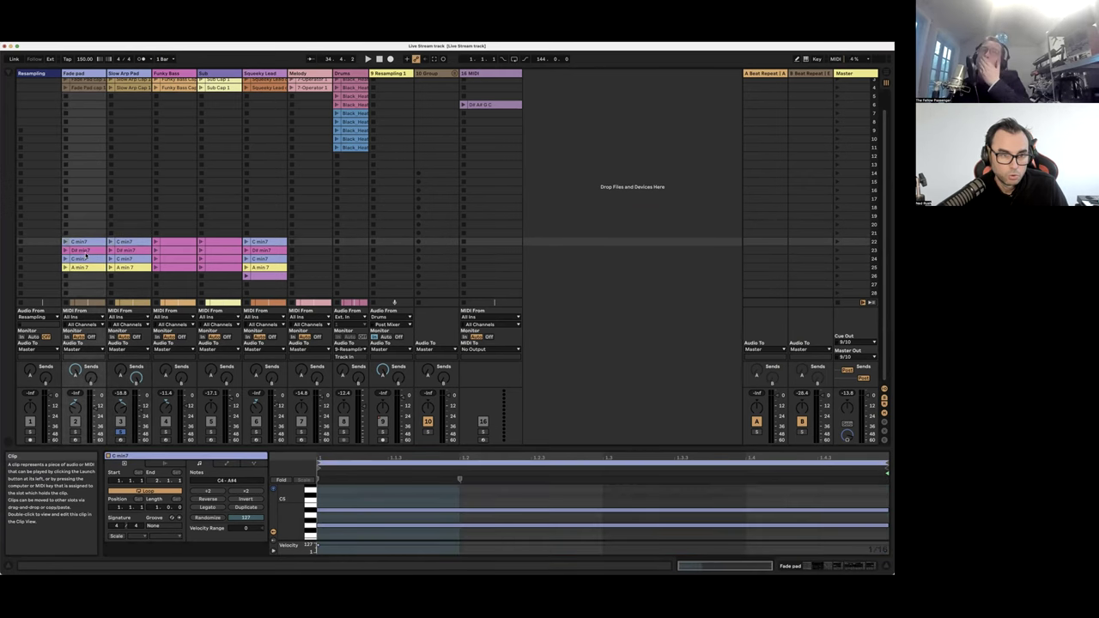
key(Down)
key(Down)
key(Down)
key(Down)
key(Down)
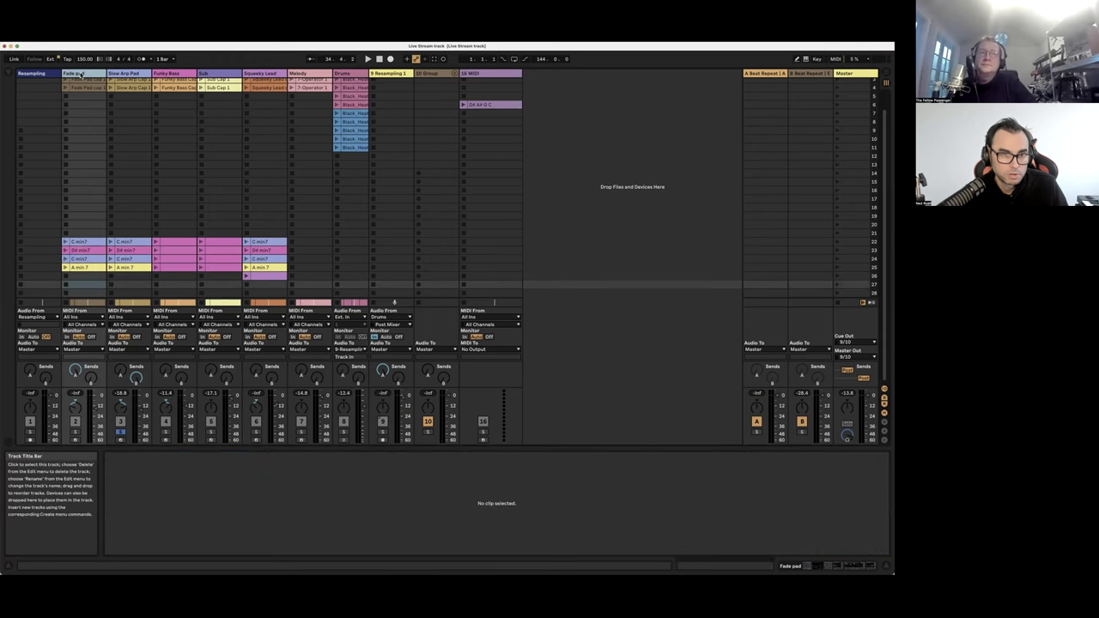
Examine the device chains of the Fade pad, Slow Arp Pad, Funky Bass and Sub tracks in turn
click(79, 75)
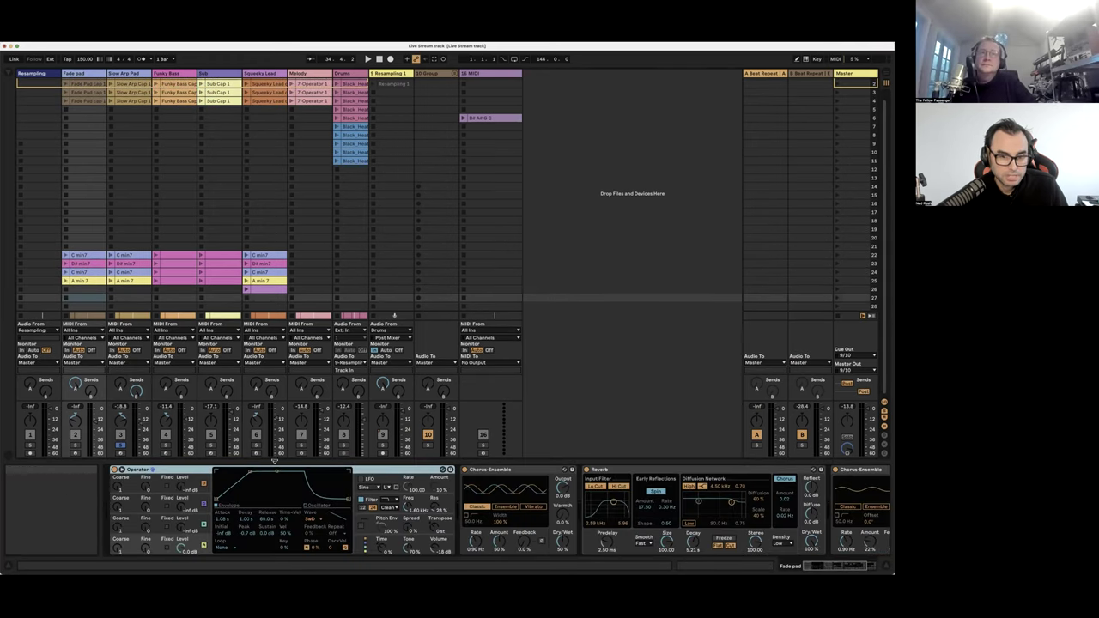
click(133, 75)
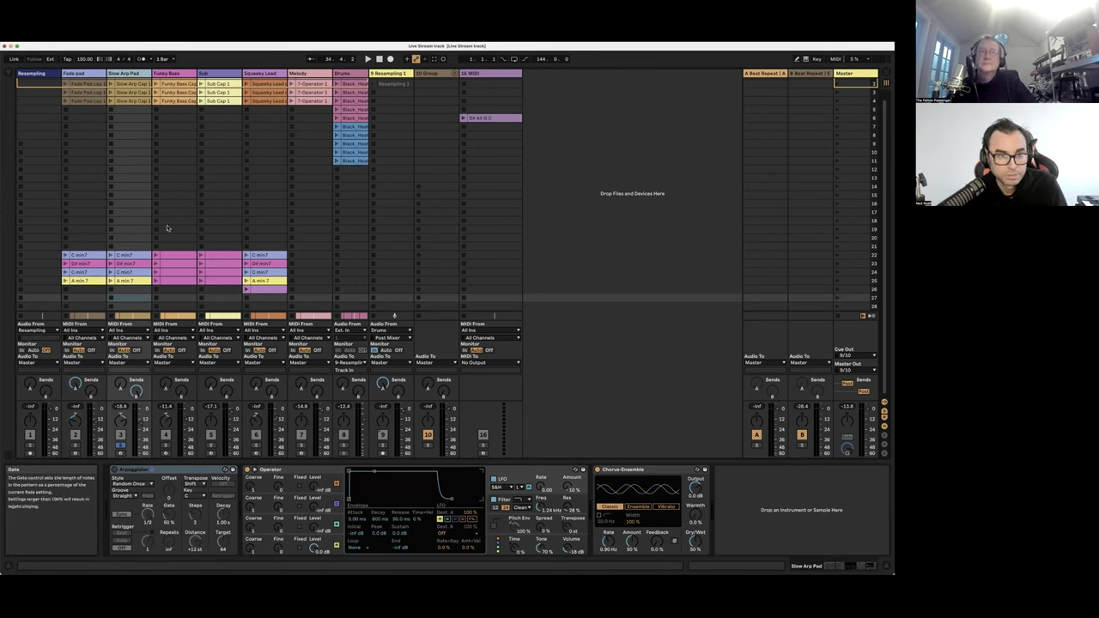
click(172, 74)
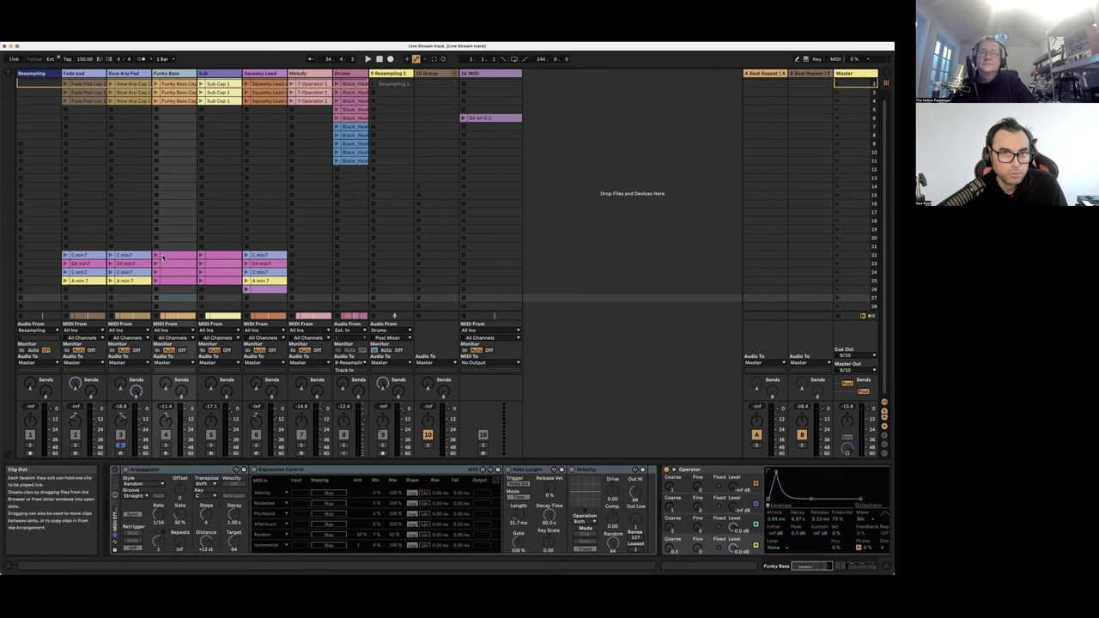
click(209, 76)
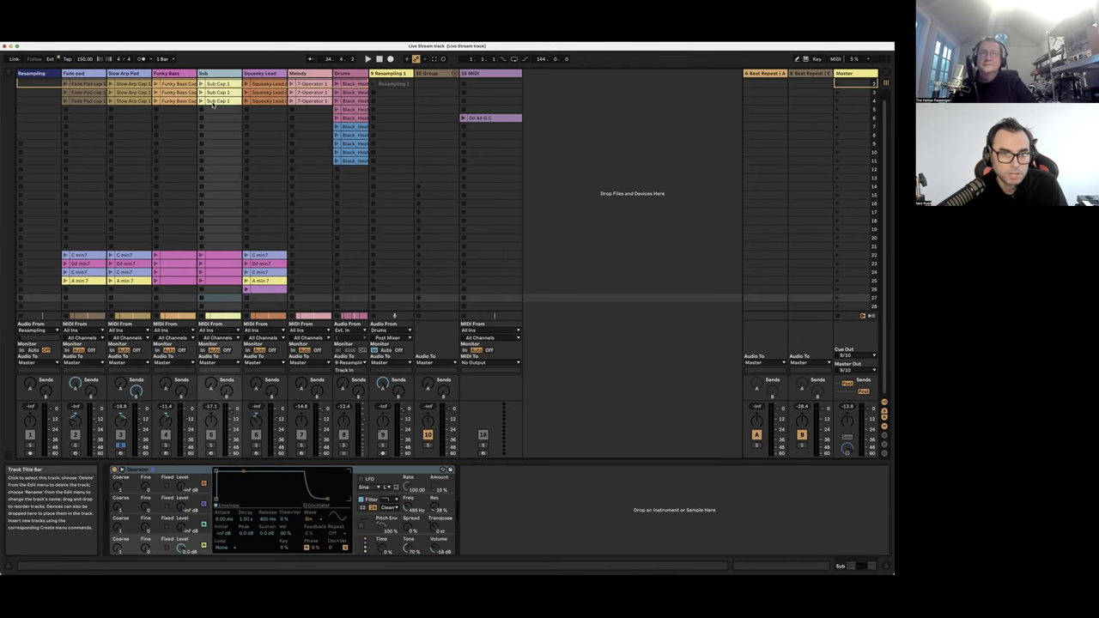
Examine the notes in the scene 22 clips of the Sub and Funky Bass tracks
click(222, 256)
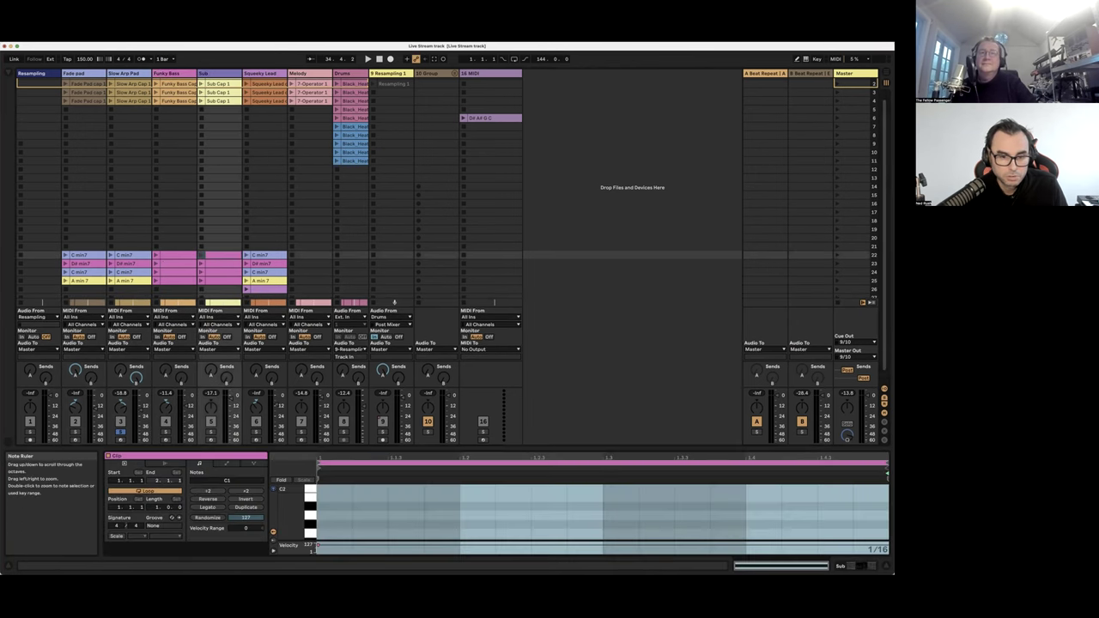
click(170, 255)
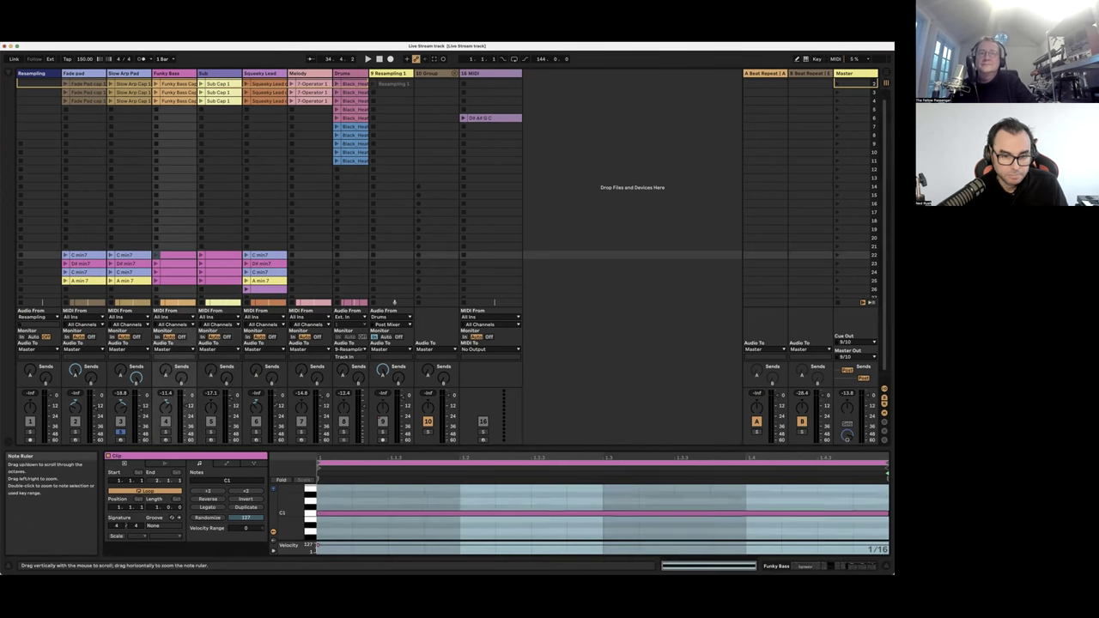
Delete Expression Control from the Funky Bass track's MIDI effects and undo the deletion
click(176, 75)
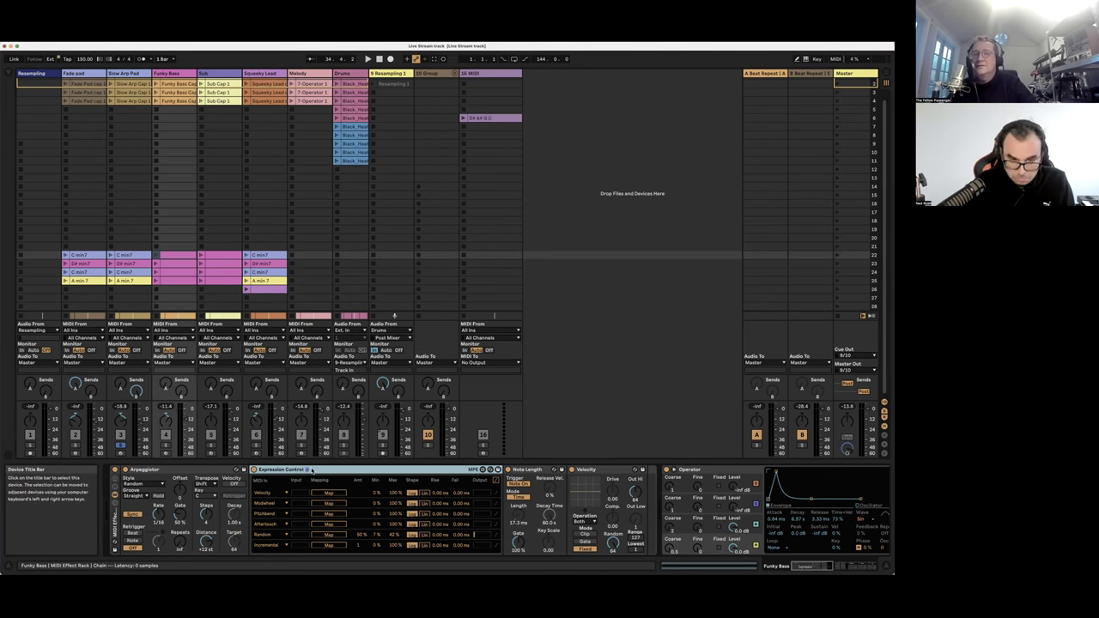
key(Delete)
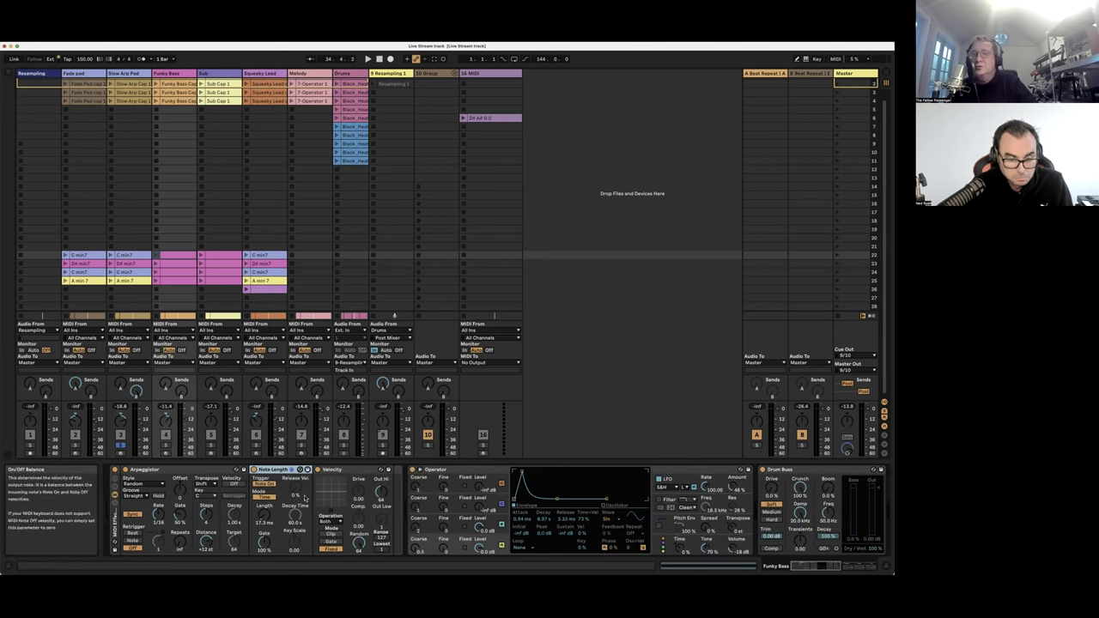
key(ctrl+z)
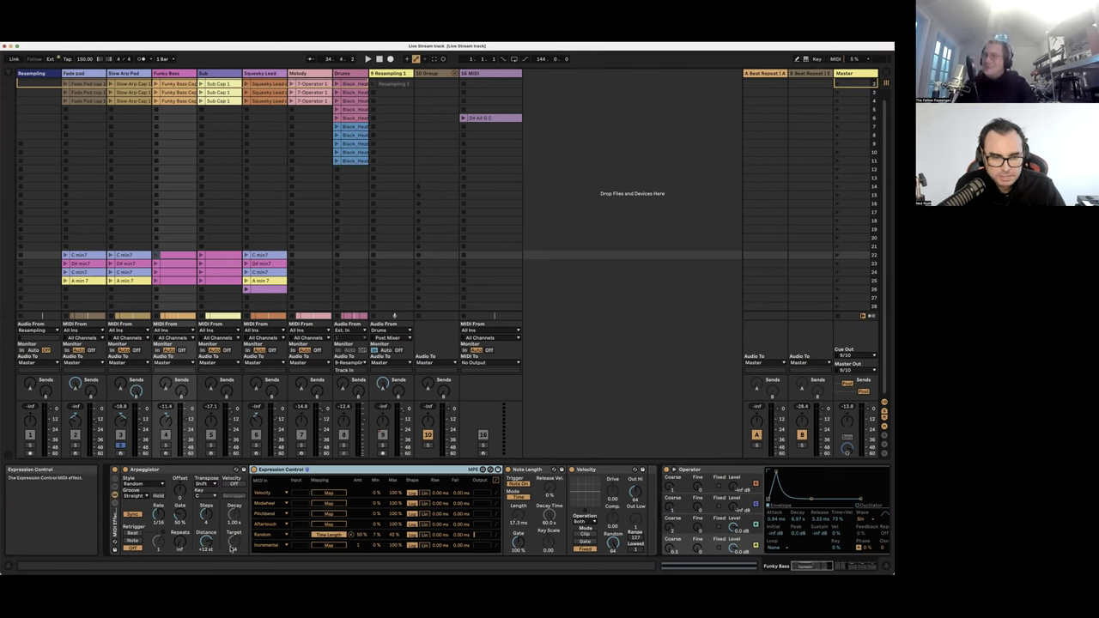
Examine the Funky Bass's Arpeggiator, Expression Control and Velocity devices, and Operator's global, pitch envelope and oscillator settings
click(146, 468)
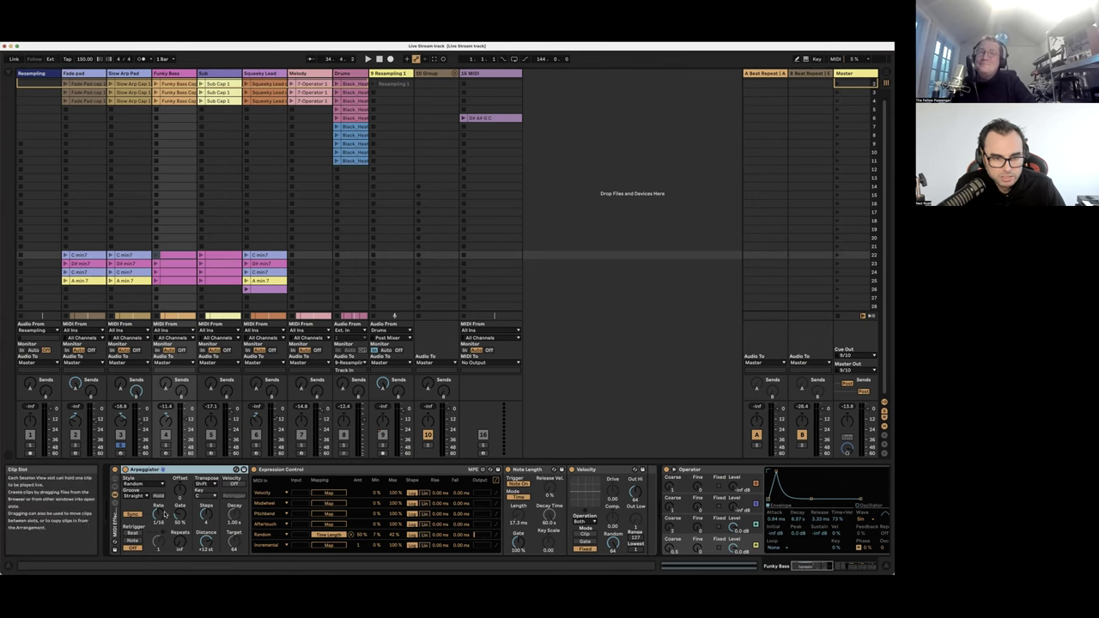
click(302, 475)
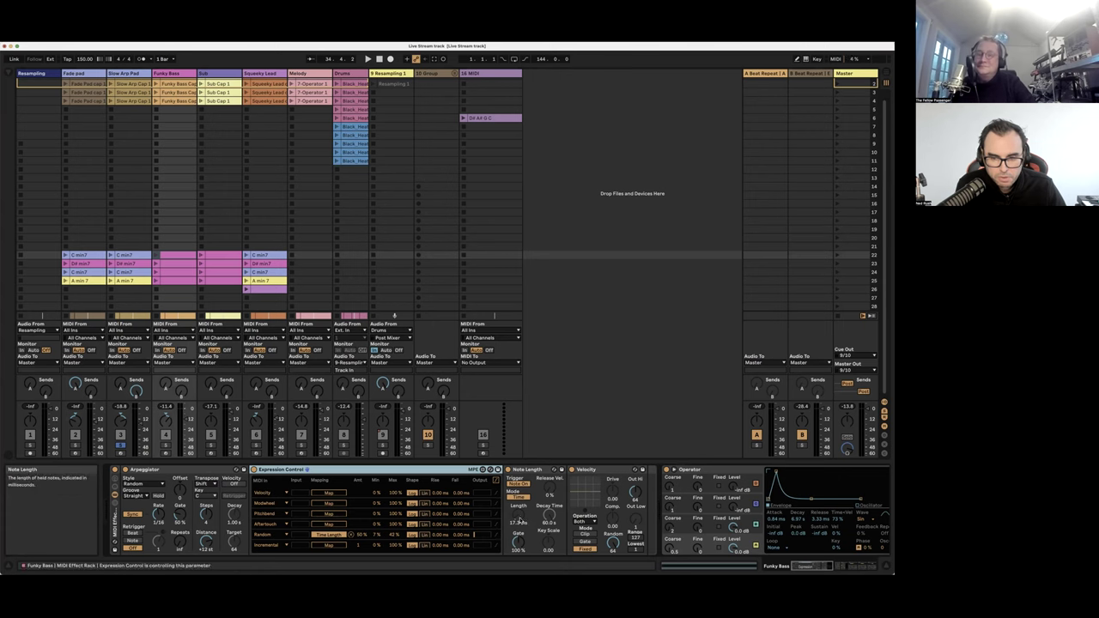
scroll(542, 522, right, 6)
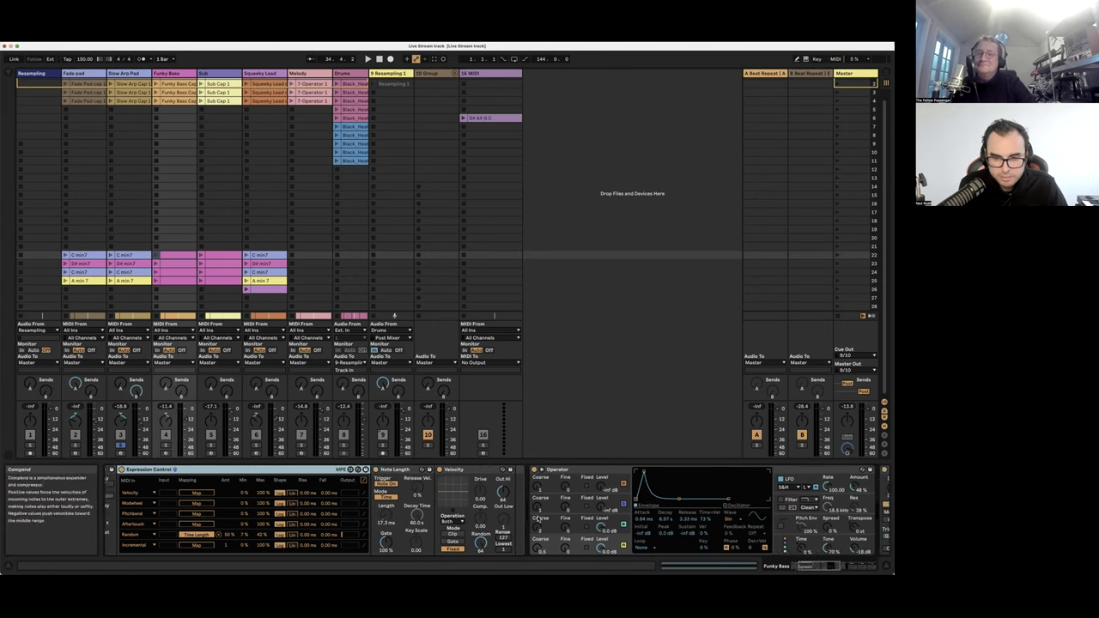
click(730, 537)
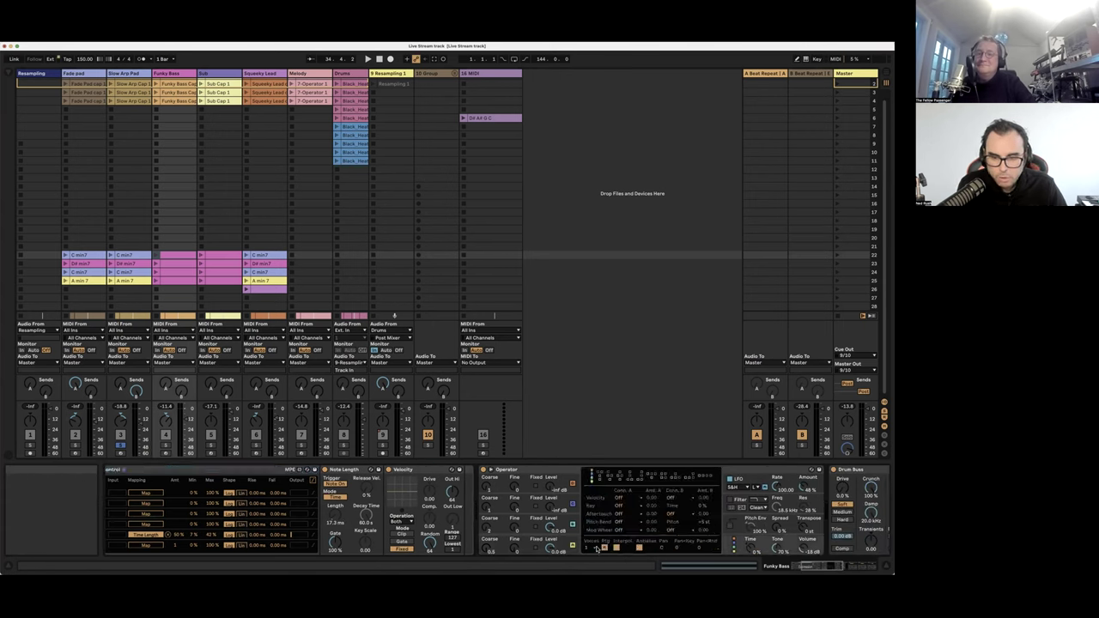
click(737, 529)
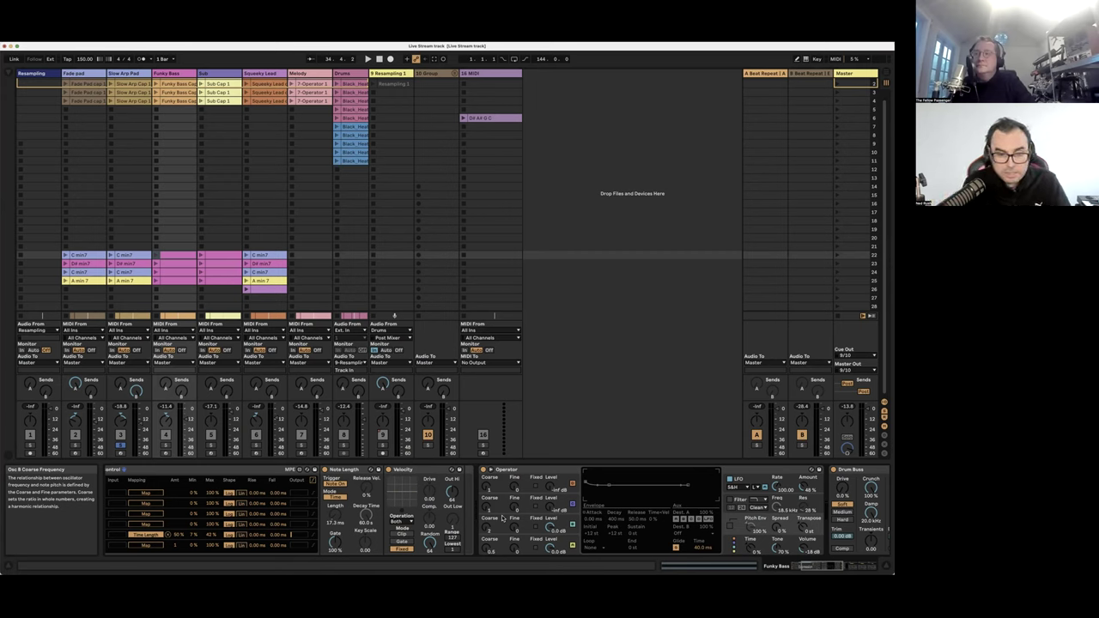
click(421, 470)
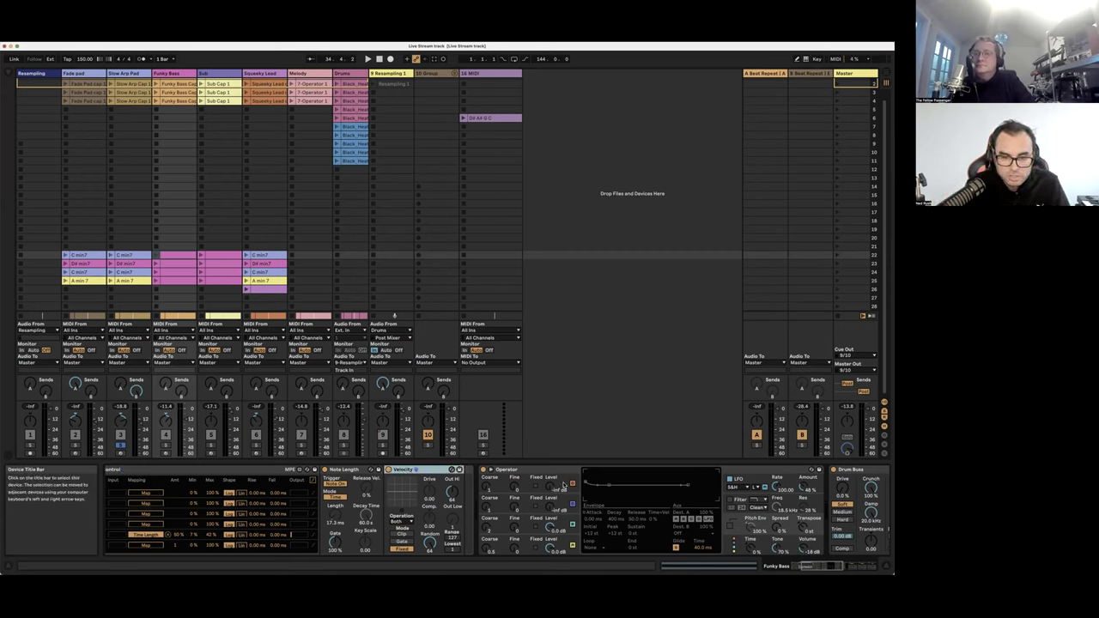
click(570, 543)
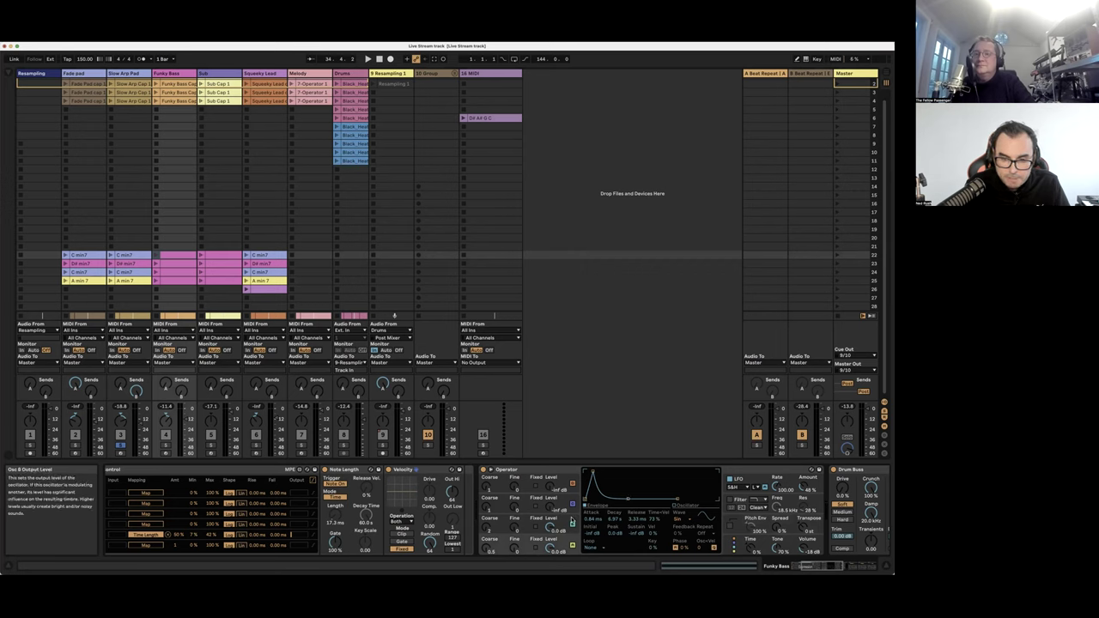
Examine the Drum Buss and the Beat Repeat devices at the end of the Funky Bass chain
scroll(554, 515, right, 2)
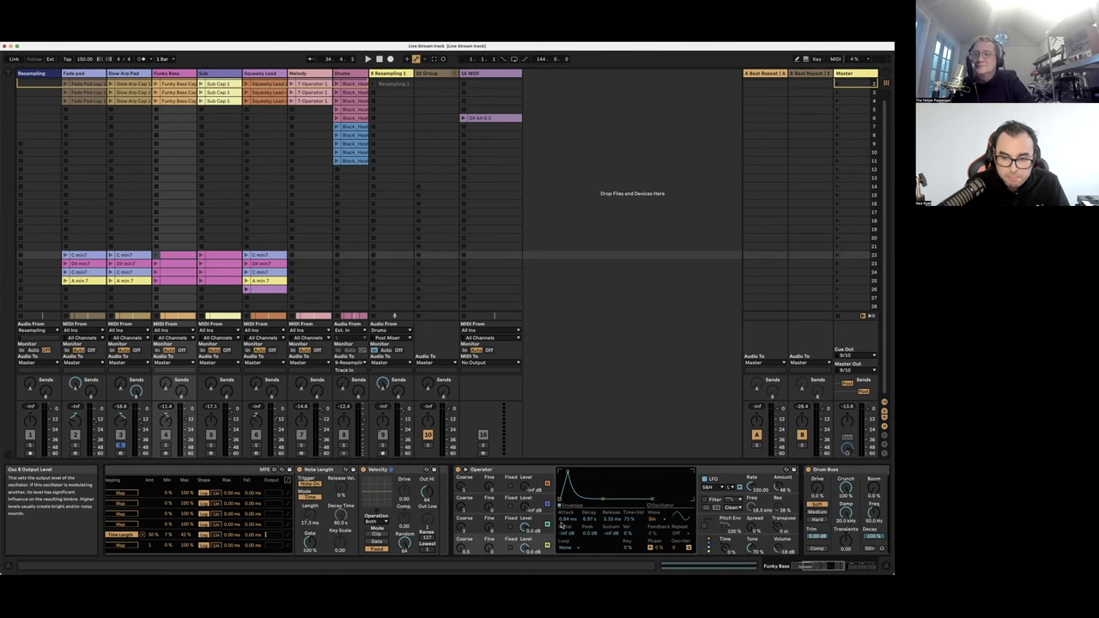
scroll(563, 525, right, 20)
scroll(578, 515, right, 6)
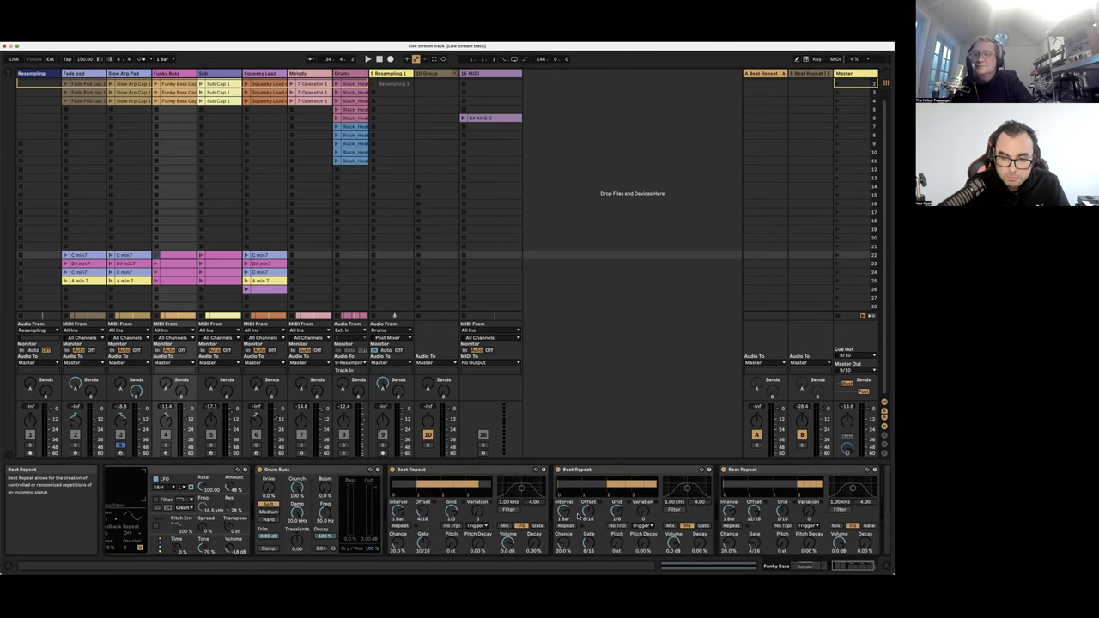
click(578, 469)
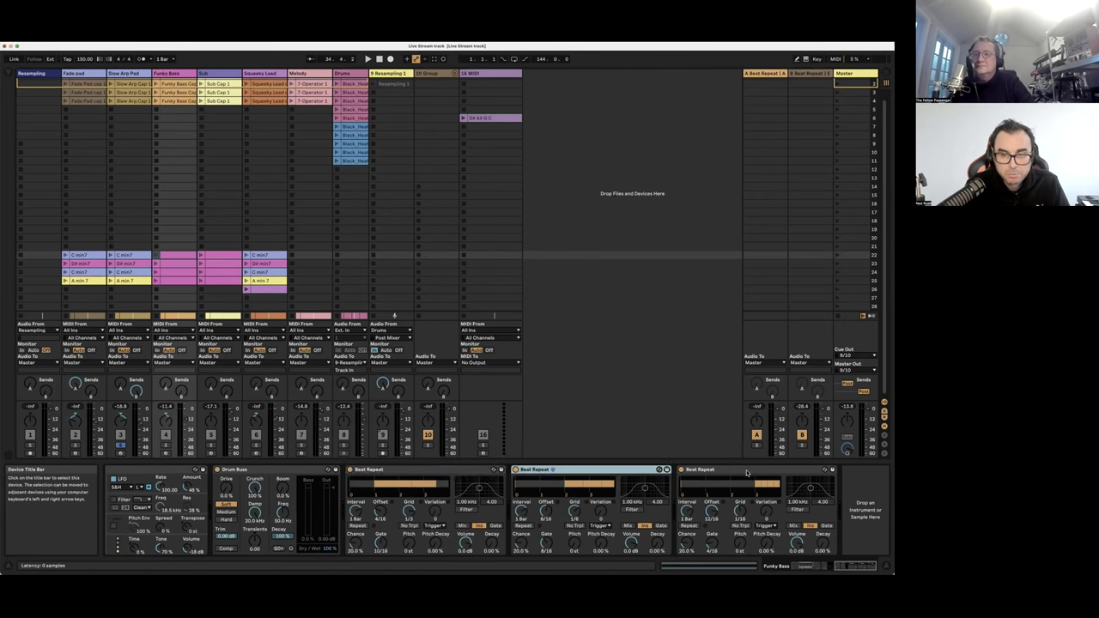
click(713, 470)
Examine the devices of the Squeeky Lead and Melody tracks and the notes in Melody's first 7-Operator 1 clip
click(269, 74)
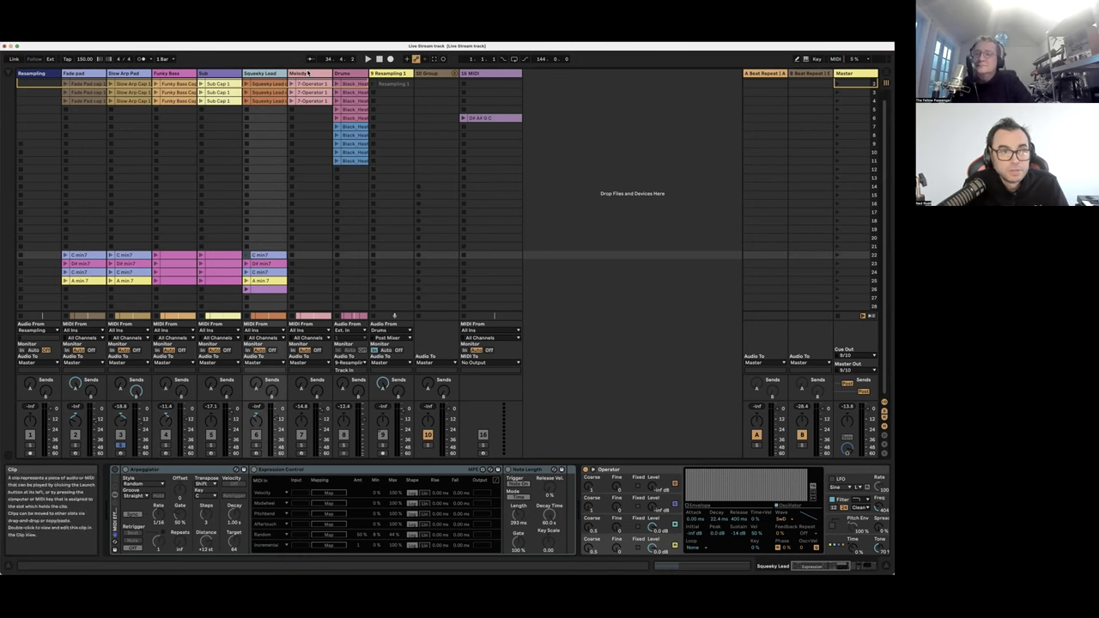
click(308, 73)
key(super+shift+i)
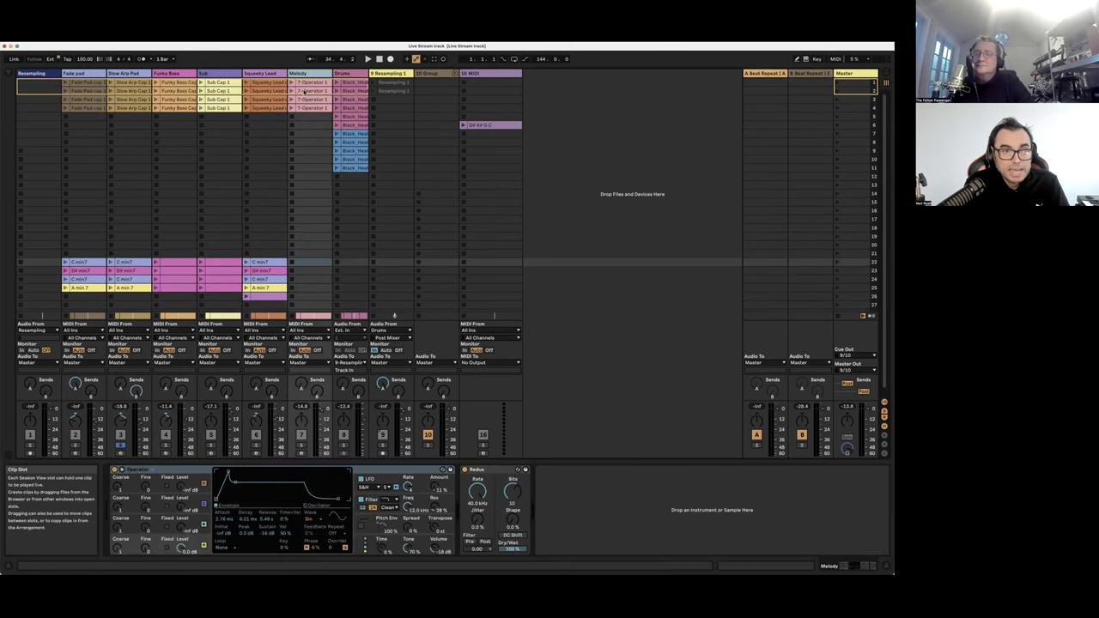
double_click(309, 82)
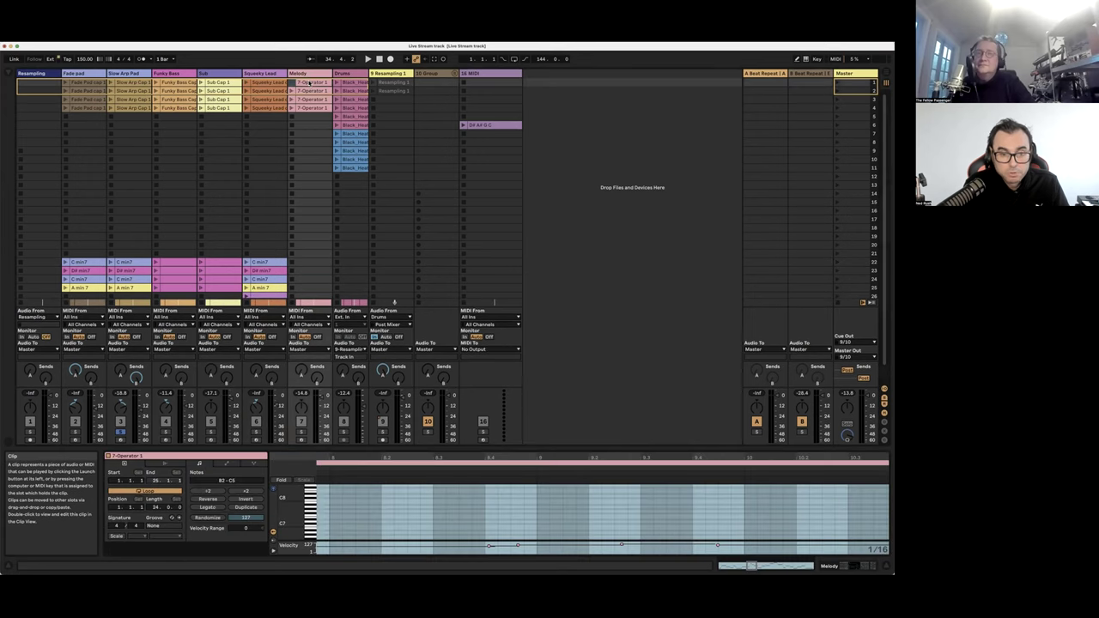
drag(393, 449, 421, 237)
double_click(289, 387)
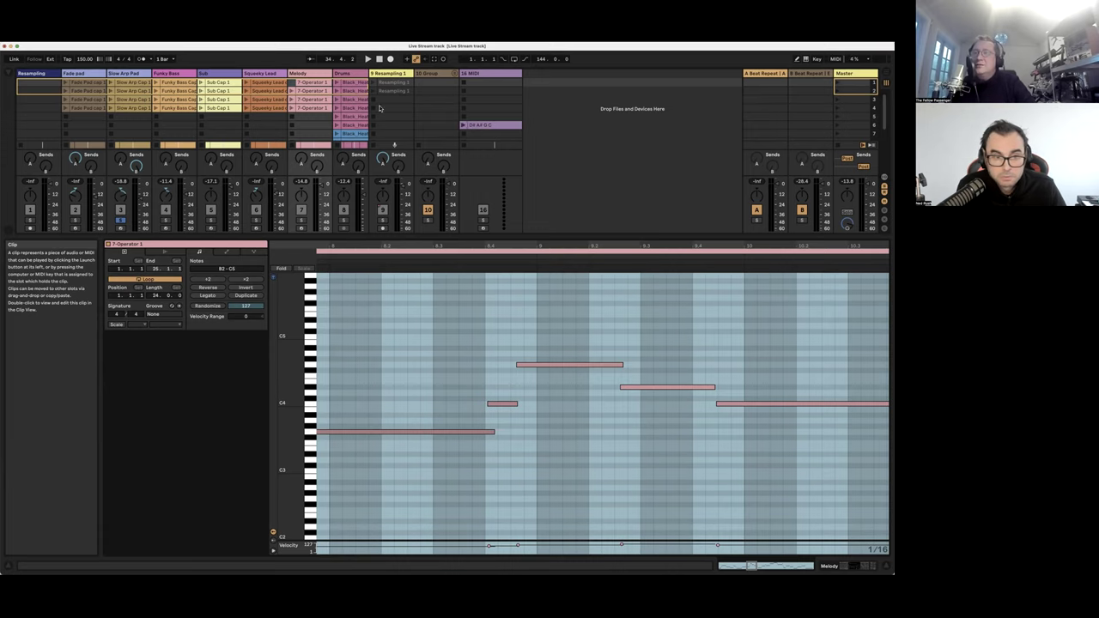
View the notes of Fade pad's four chord clips together, and open the D# A# G C clip on the 16 MIDI track
key(super+alt+i)
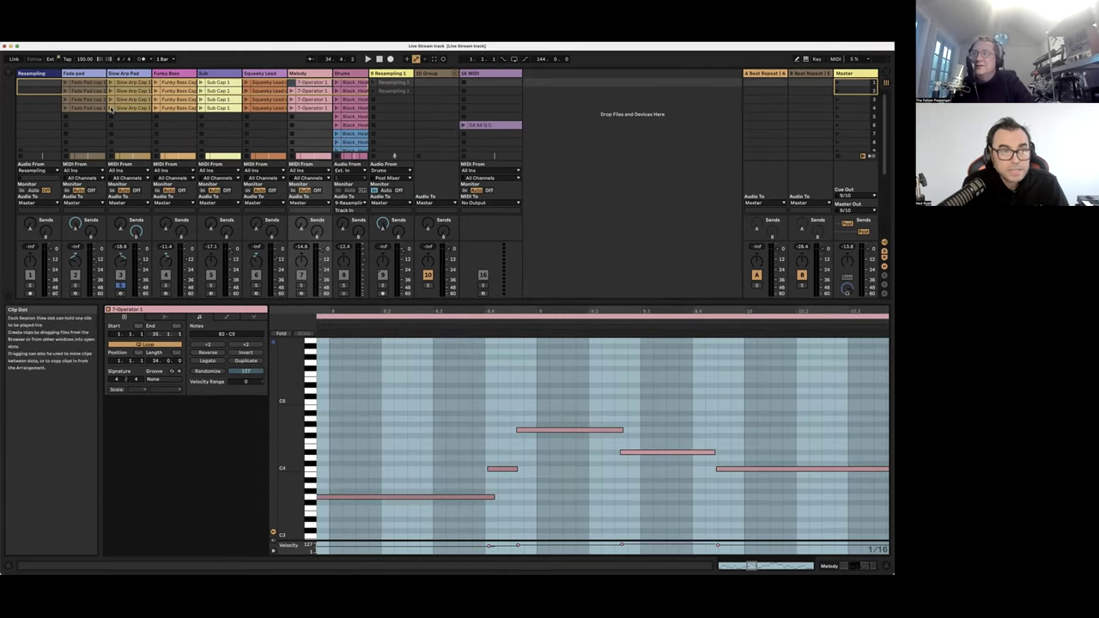
scroll(101, 109, down, 5)
scroll(100, 109, down, 8)
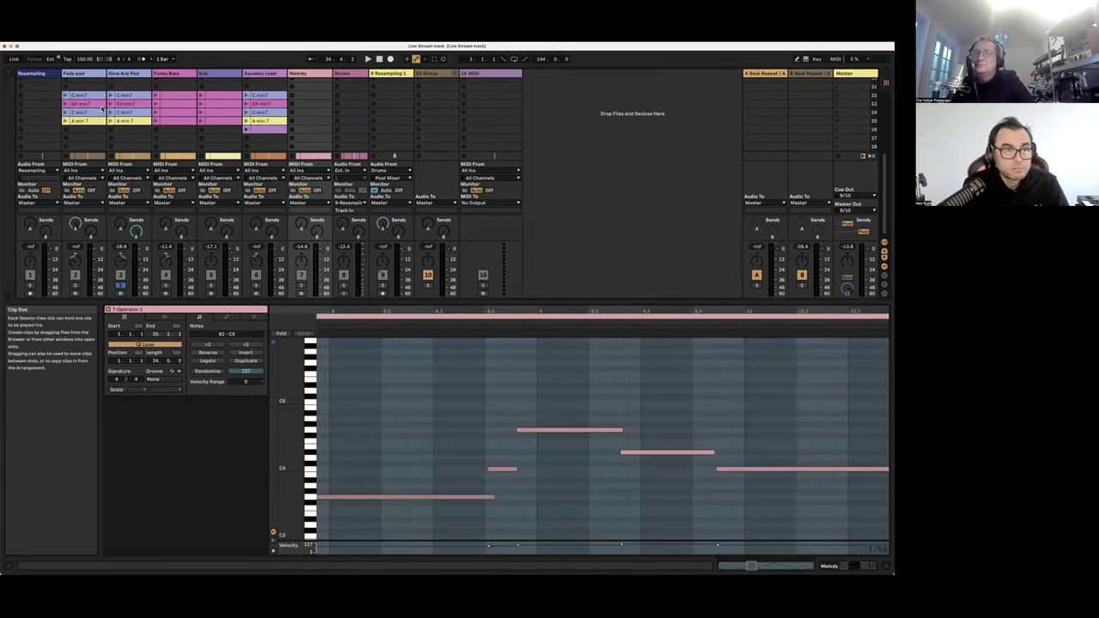
drag(85, 120, 86, 97)
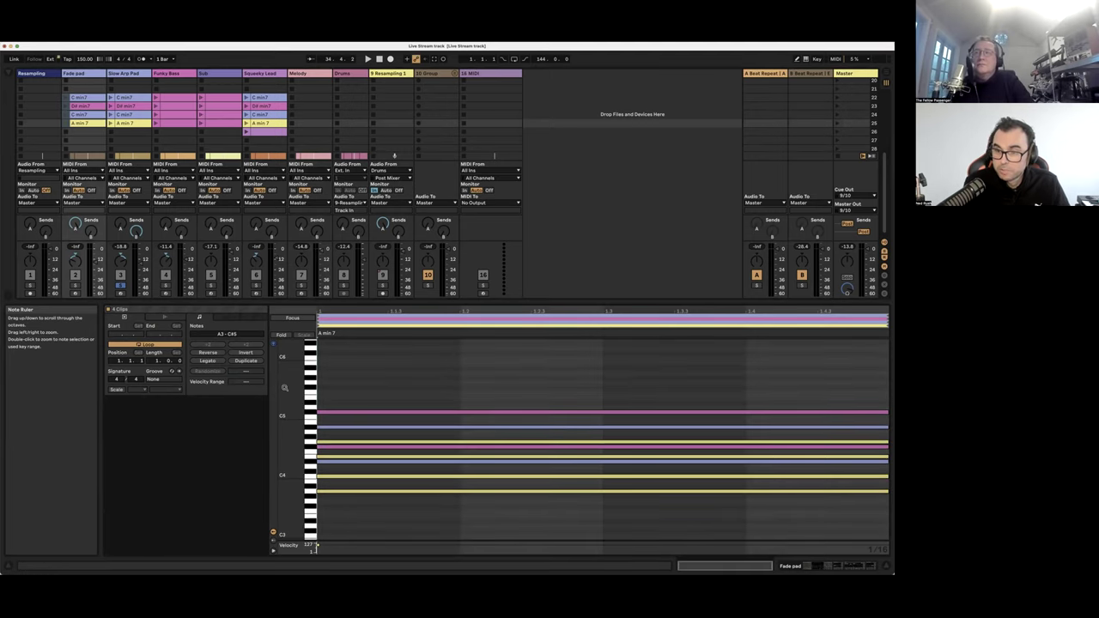
scroll(485, 123, up, 3)
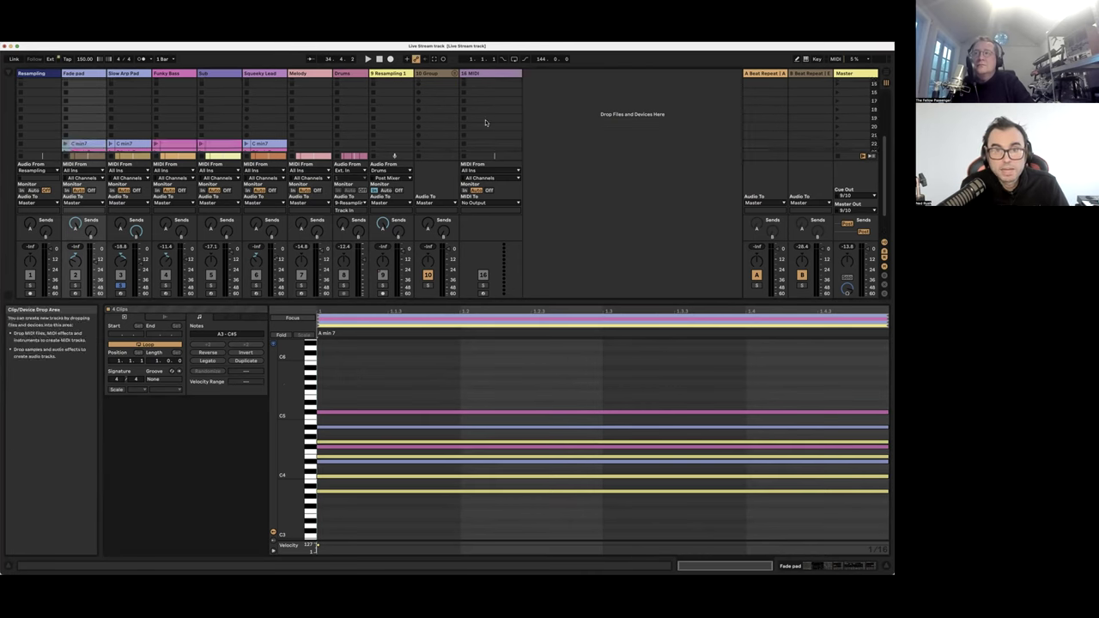
scroll(485, 123, down, 3)
click(480, 106)
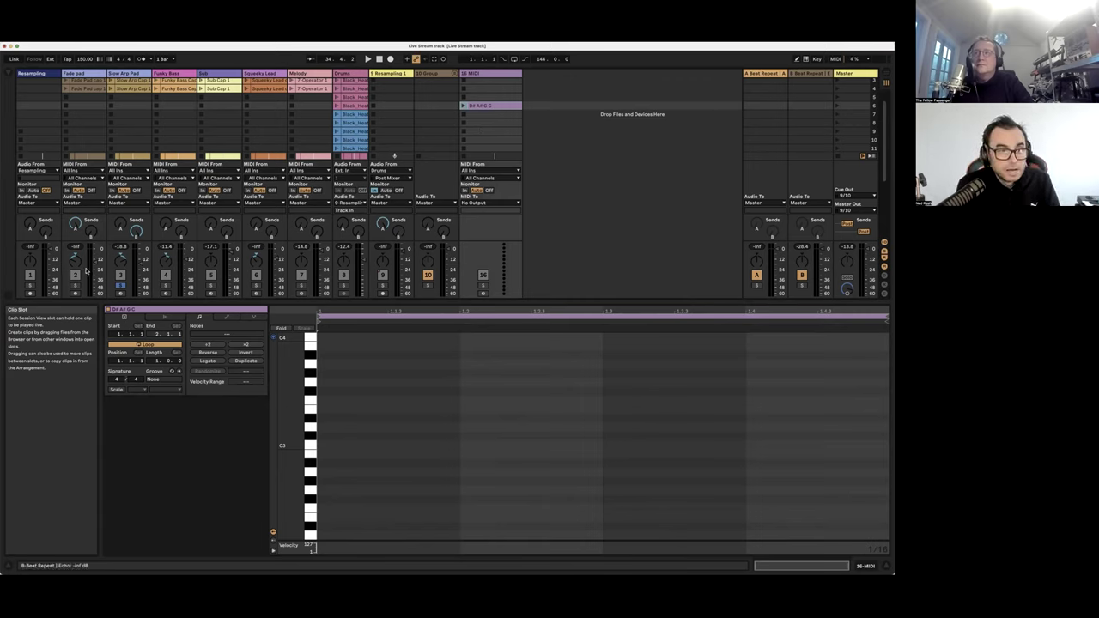
Solo and arm the Melody track, and open its first 7-Operator 1 clip
click(301, 285)
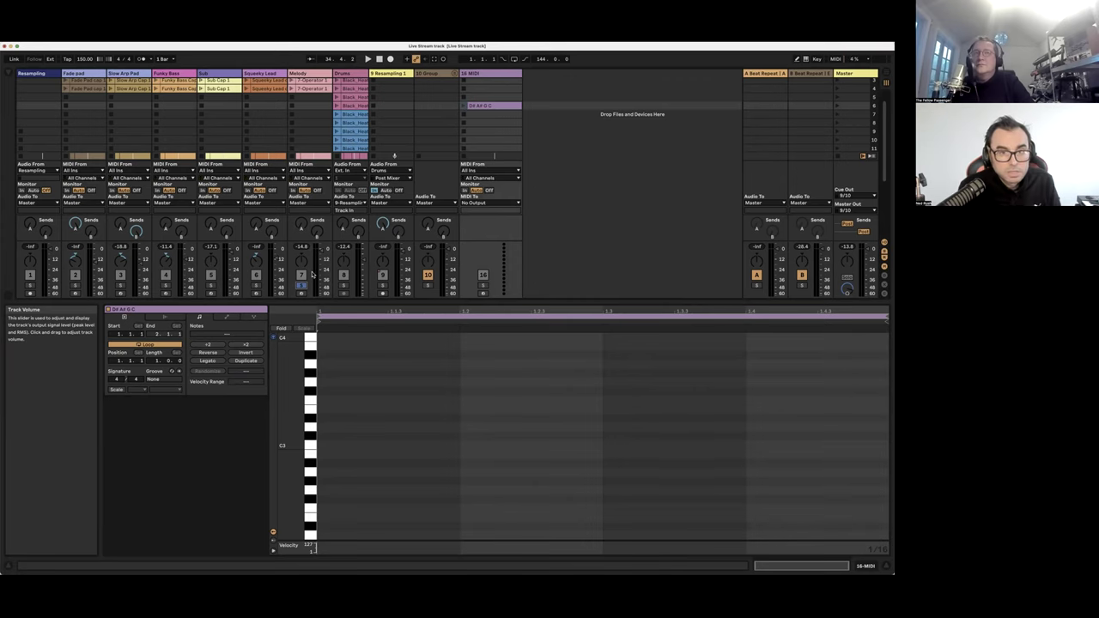
click(301, 294)
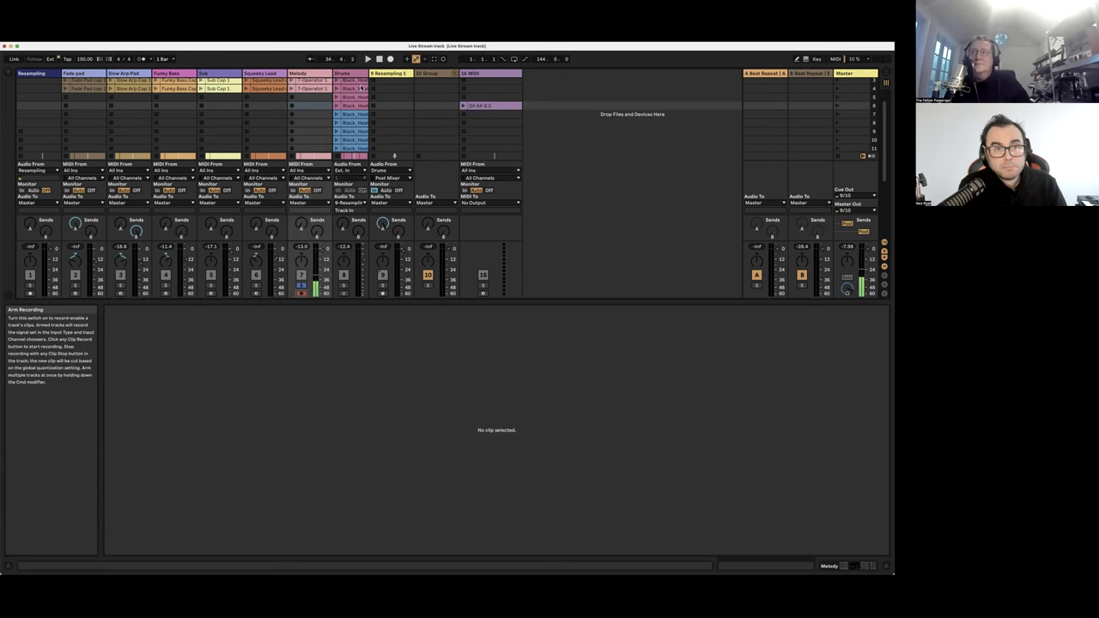
scroll(337, 113, up, 2)
click(314, 83)
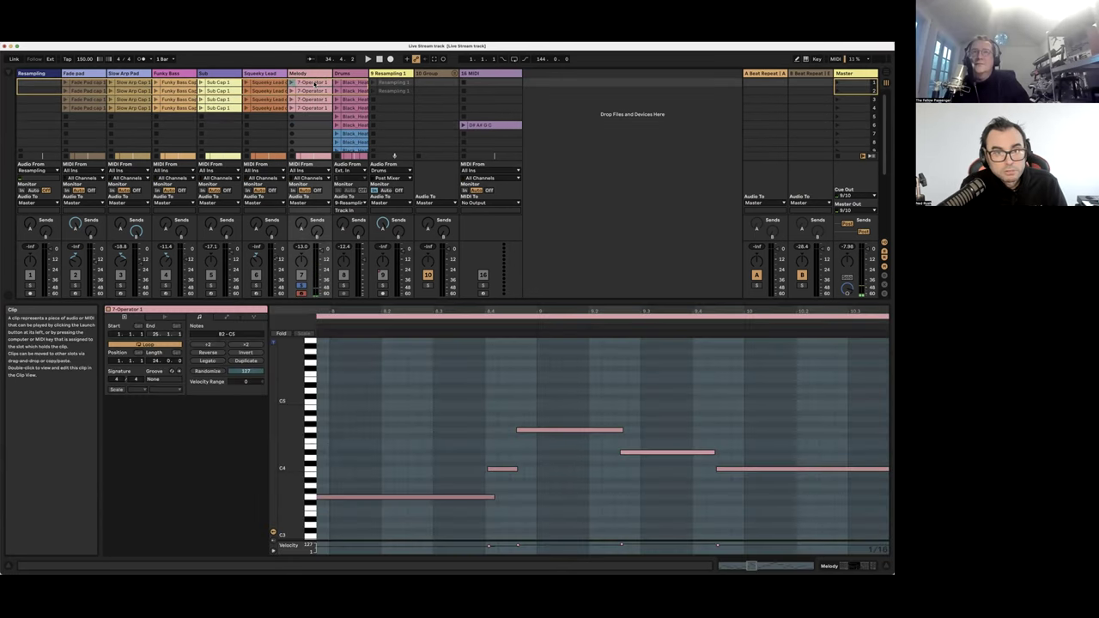
Unfold the 10 Group and inspect its Fade Pad cap and Slow Arp Cap tracks with their empty first slot
click(455, 75)
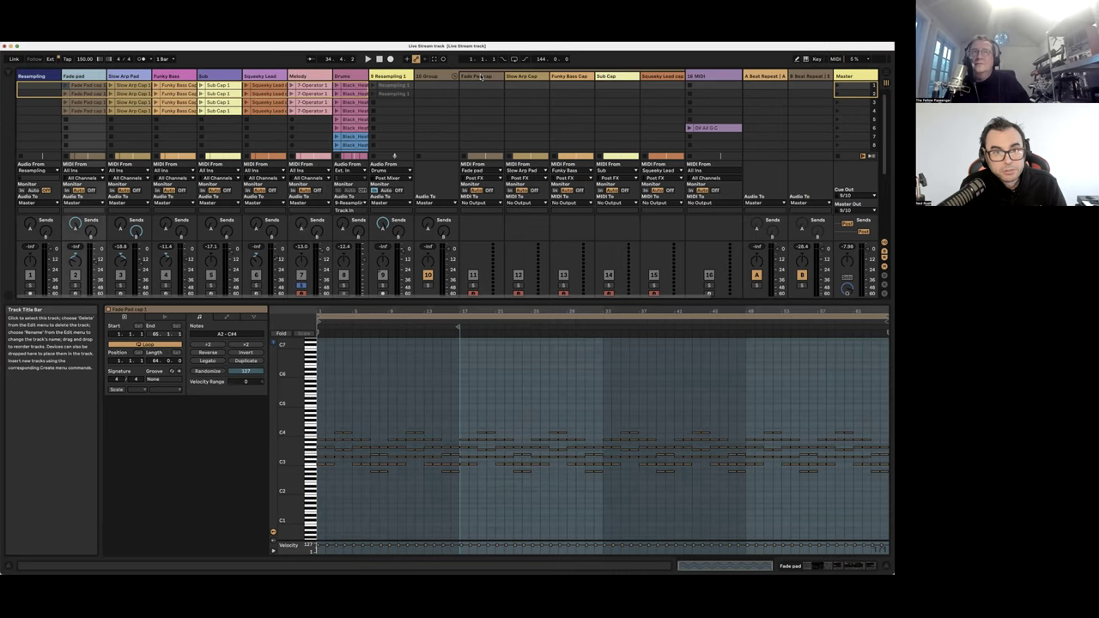
click(481, 76)
click(487, 73)
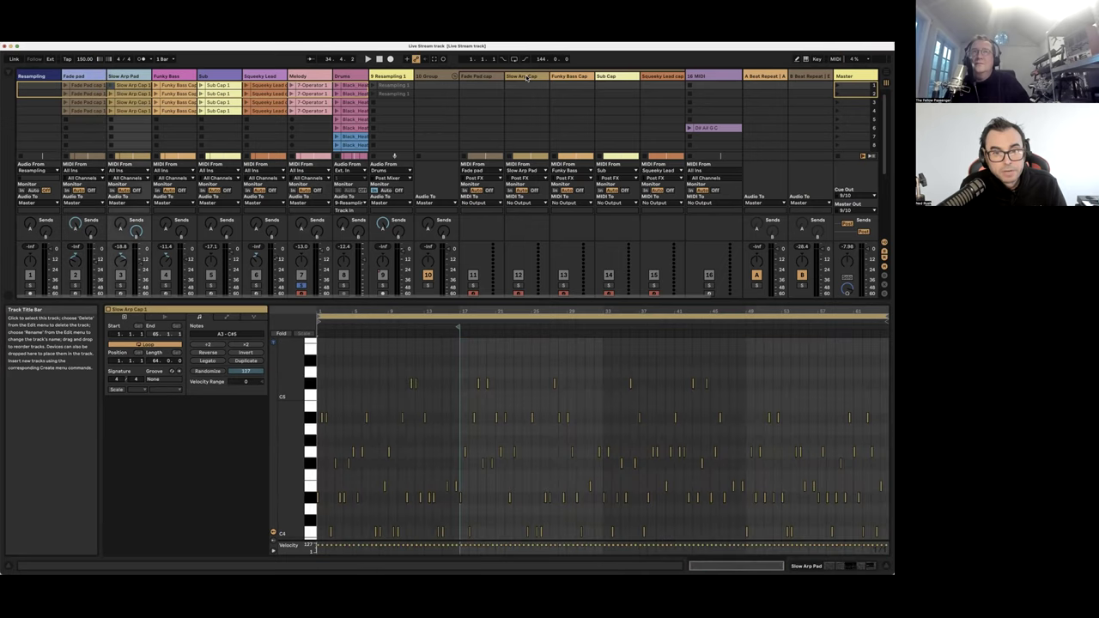
click(528, 77)
click(479, 83)
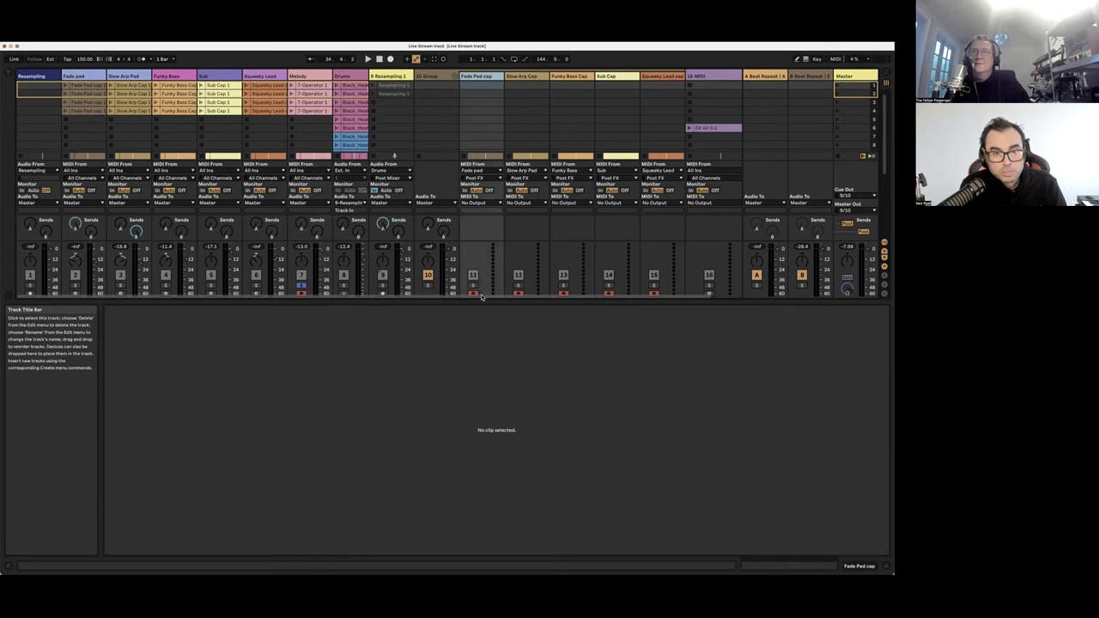
click(479, 85)
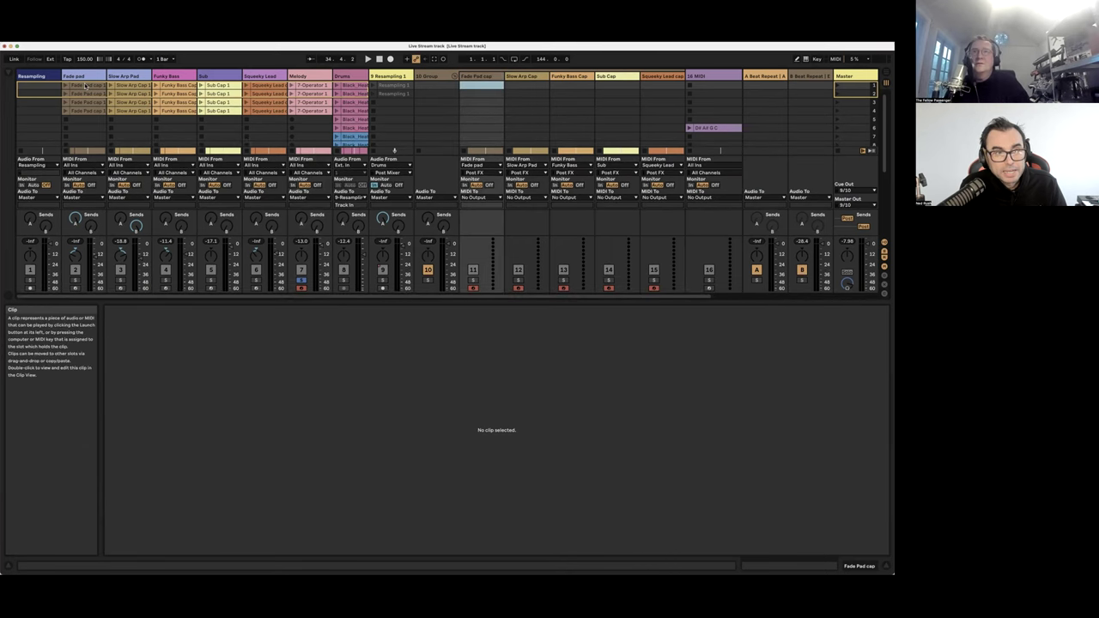
Examine the captured notes in the scene 1 clips of the Fade pad and Funky Bass tracks
click(85, 86)
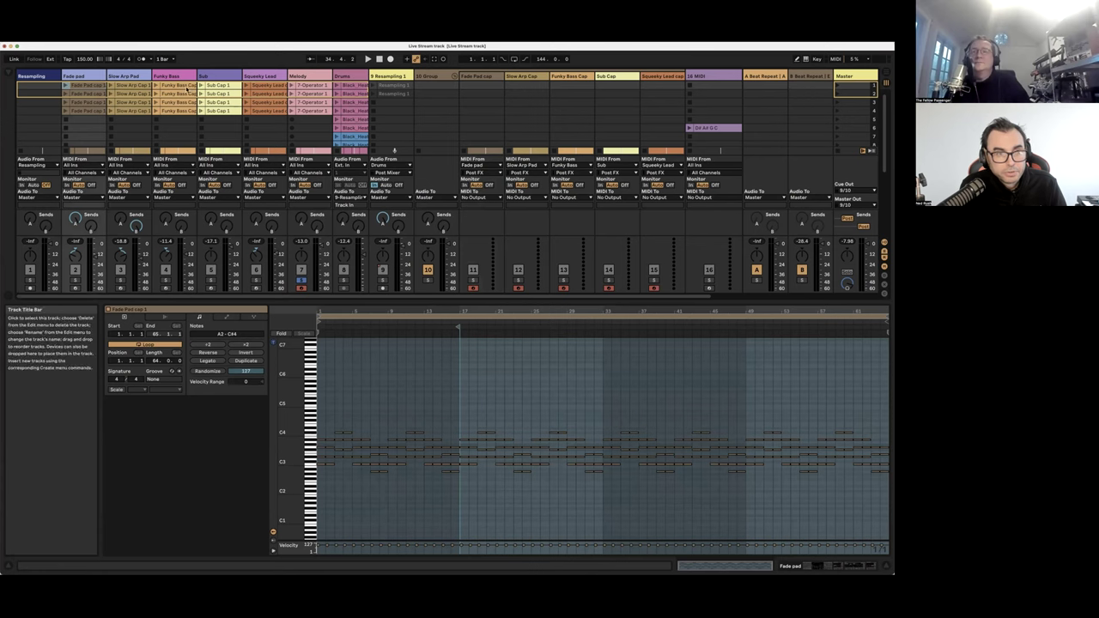
click(175, 86)
mouse_move(323, 311)
mouse_down()
mouse_move(323, 334)
mouse_move(323, 316)
mouse_up()
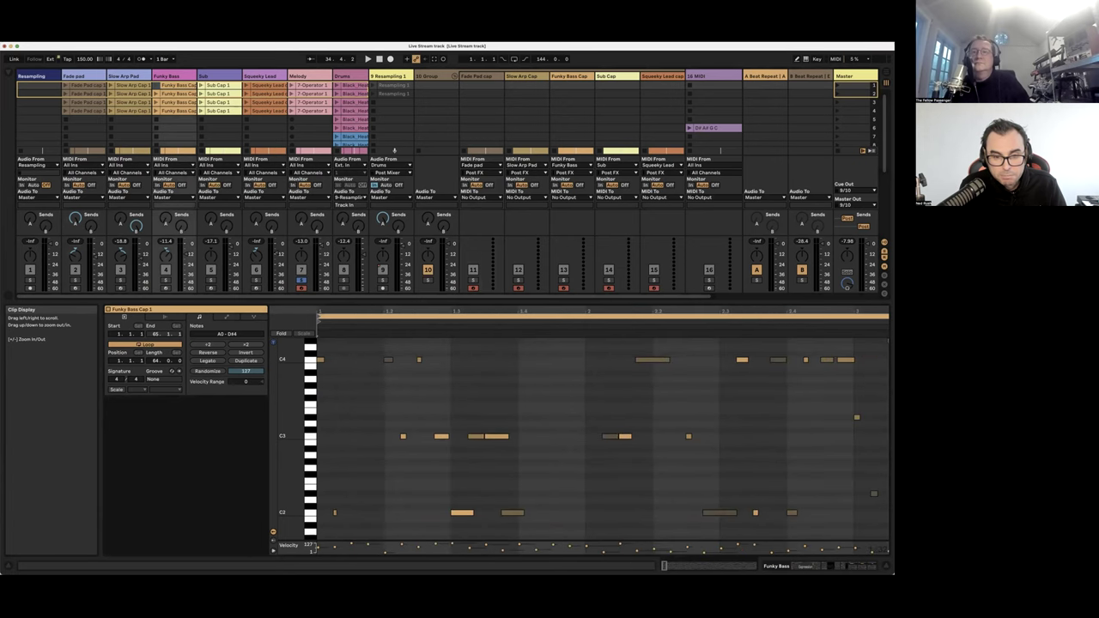
mouse_move(457, 314)
mouse_down()
mouse_move(457, 337)
mouse_move(468, 307)
mouse_up()
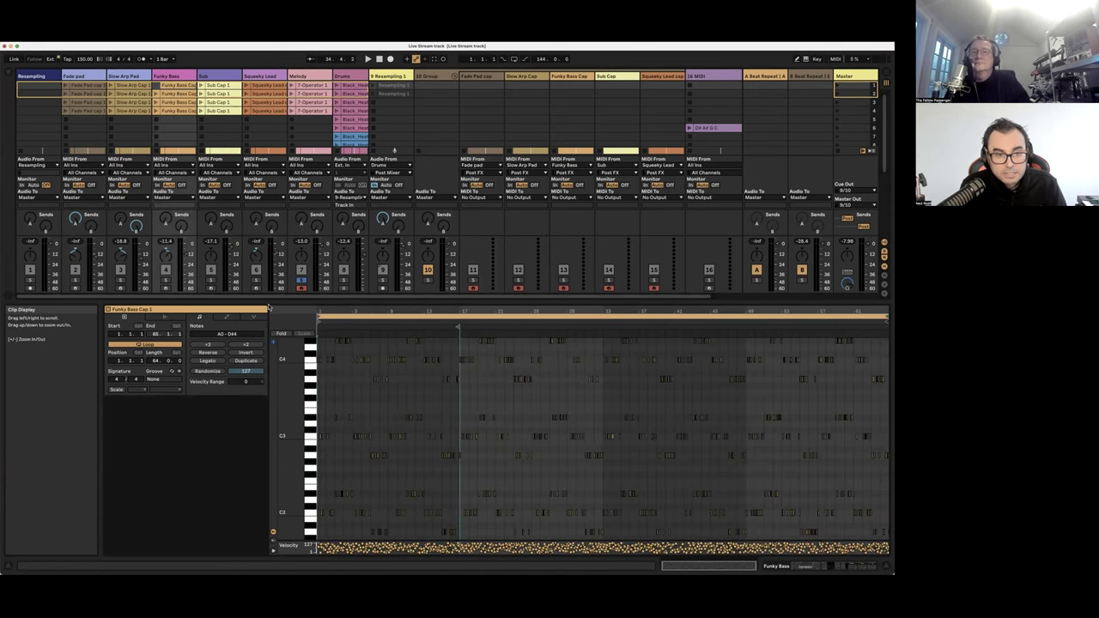
drag(258, 335, 255, 465)
key(Right)
key(Right)
key(Right)
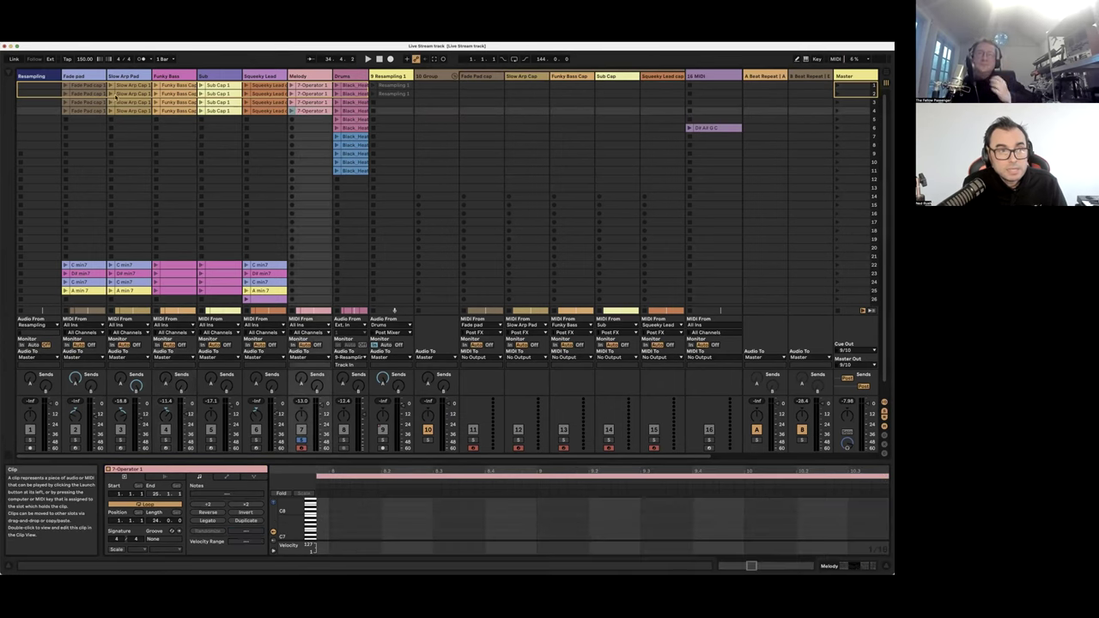
click(88, 86)
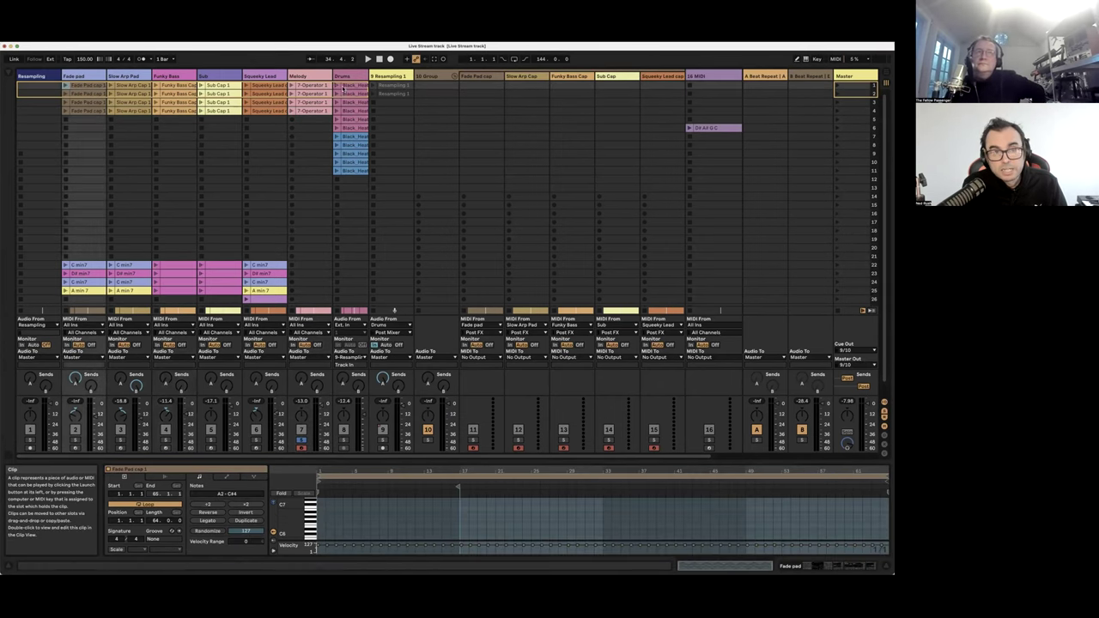
Examine the waveforms and warp settings of the Drums track's Black_Heat audio clips one after another
click(355, 86)
click(352, 92)
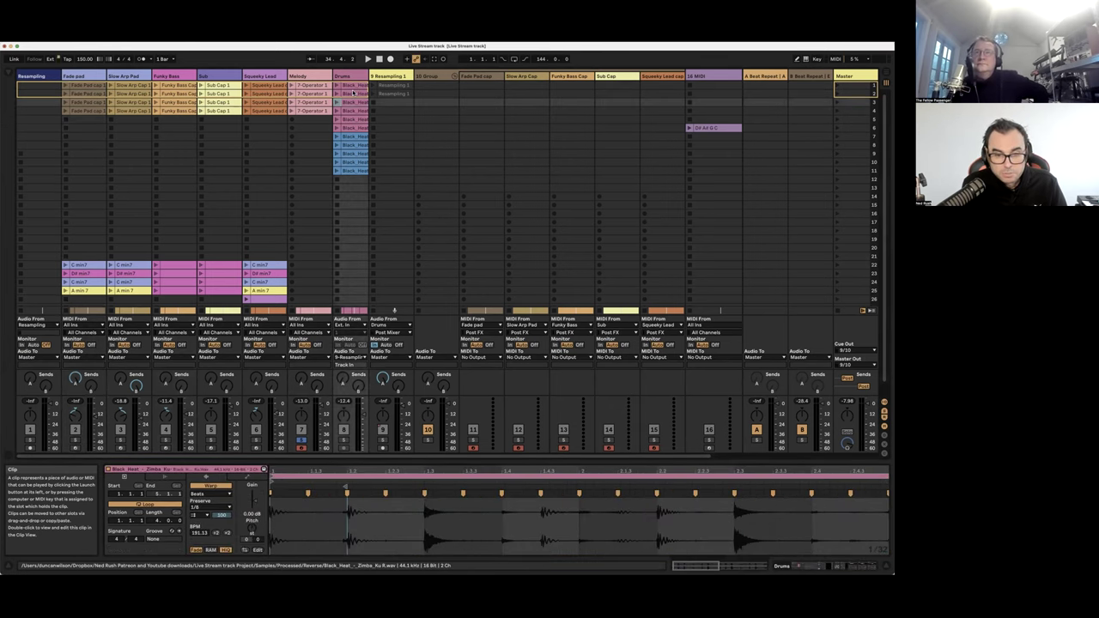
key(Down)
key(Down)
key(Down)
key(Down)
key(Down)
key(Down)
key(Down)
key(Down)
key(Down)
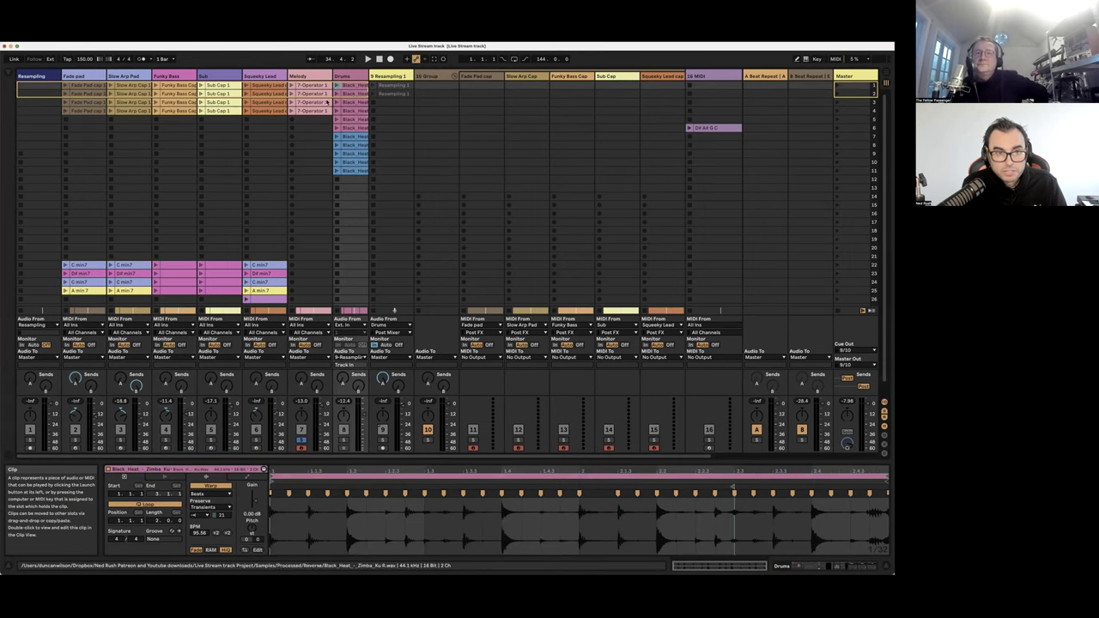
Review the captured clips of the Melody, Fade pad and Slow Arp Pad tracks, including the Slow Arp Cap 1 clip in scene 3
click(327, 102)
click(101, 85)
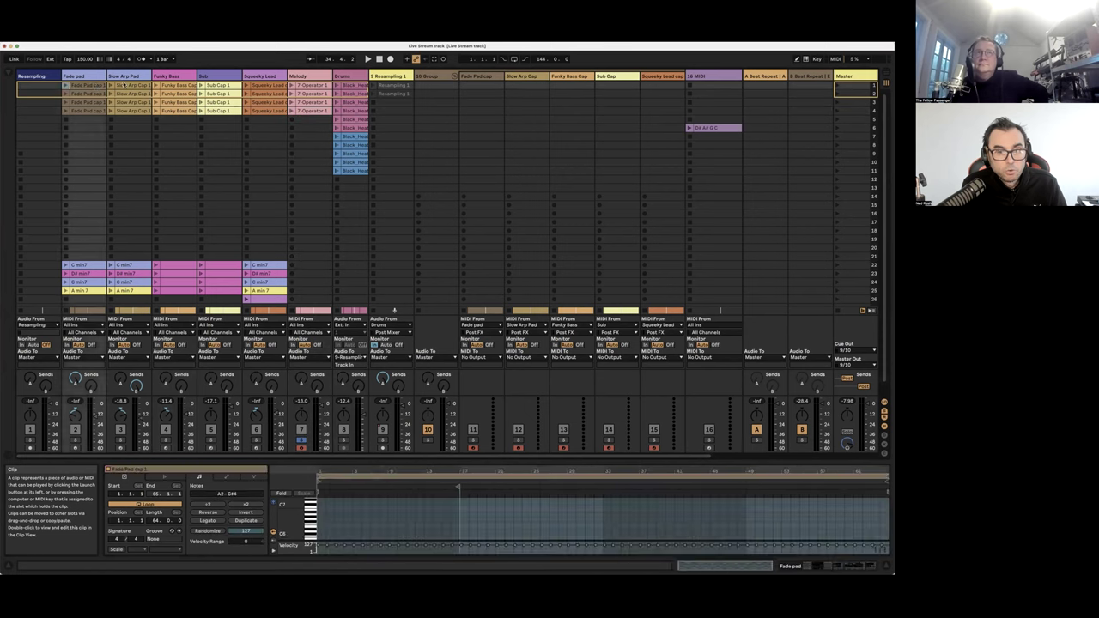
click(125, 85)
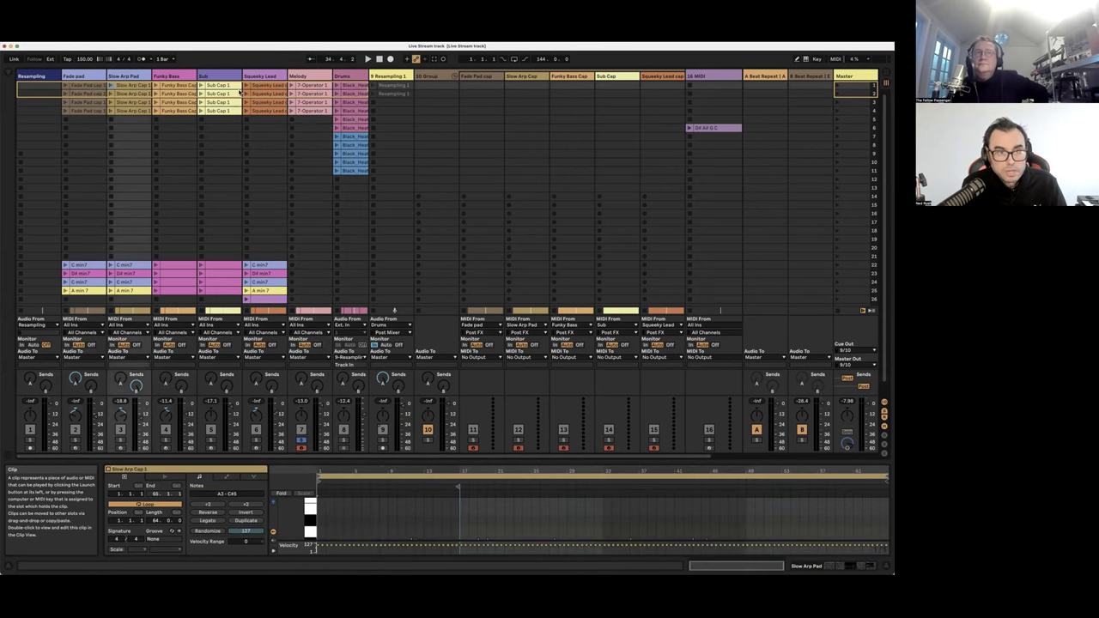
click(133, 94)
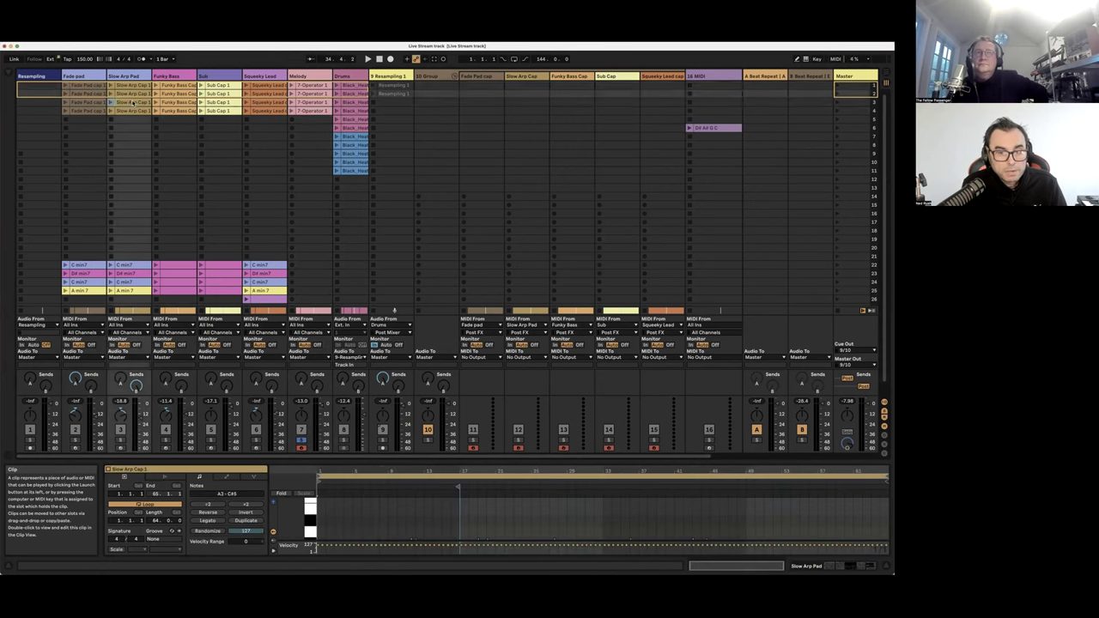
click(134, 102)
double_click(281, 505)
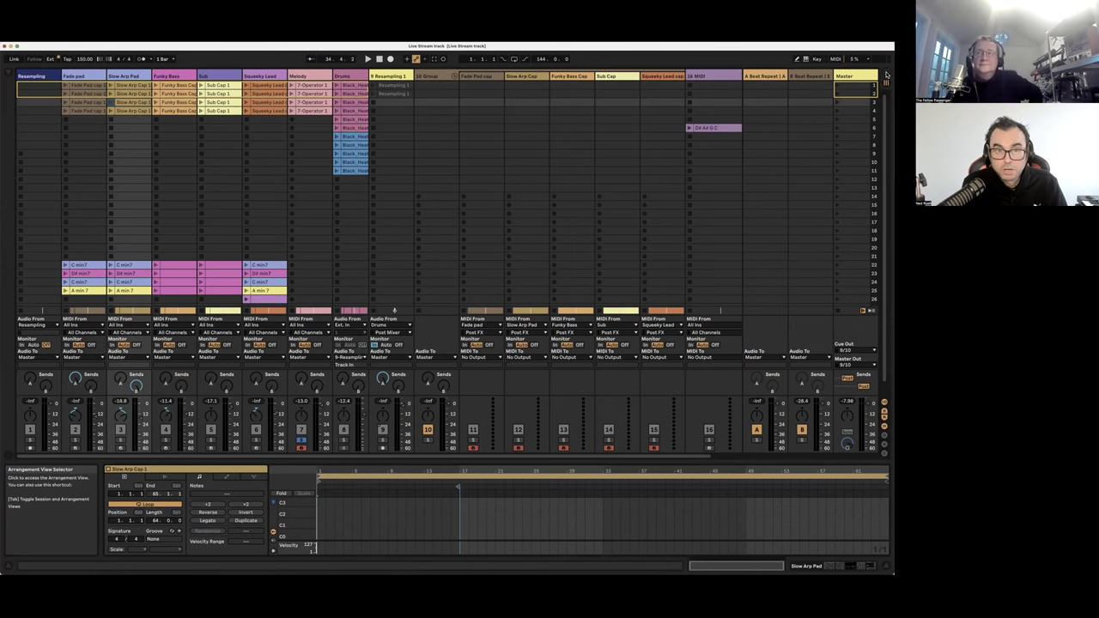
Switch to the Arrangement View and inspect the Fade Pad cap 1 and Slow Arp Cap 1 clips starting at bar 17
click(885, 74)
click(129, 168)
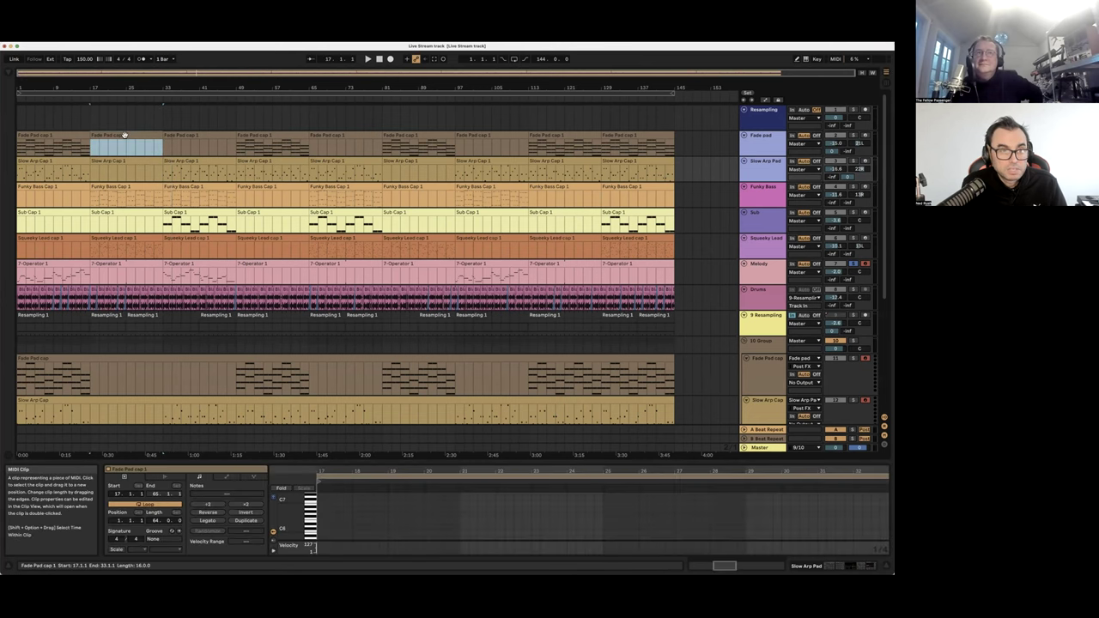
click(125, 139)
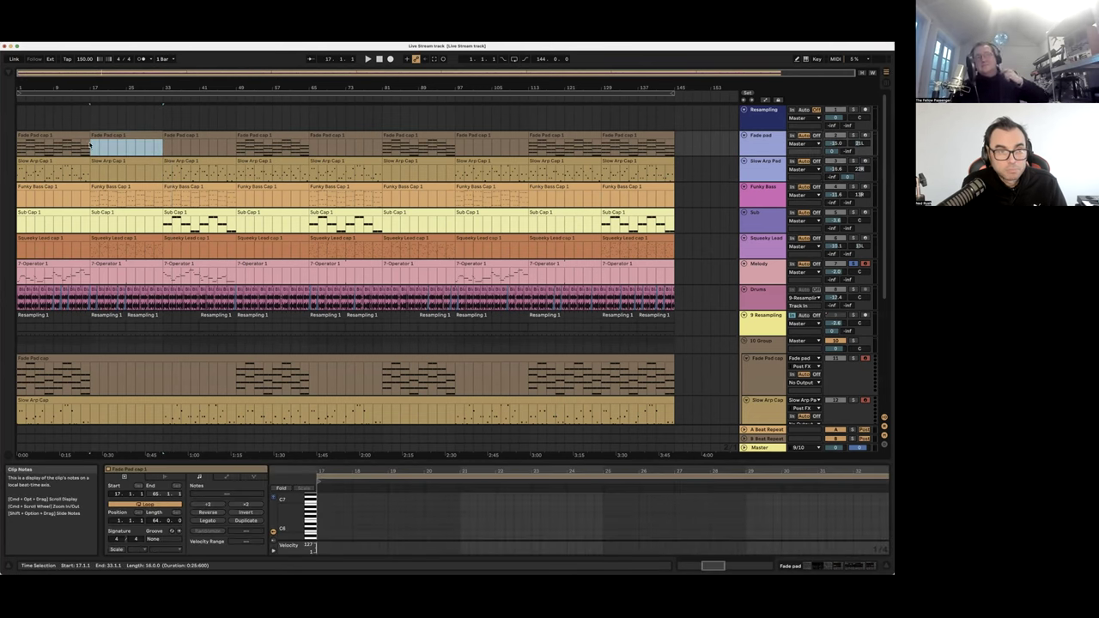
click(120, 160)
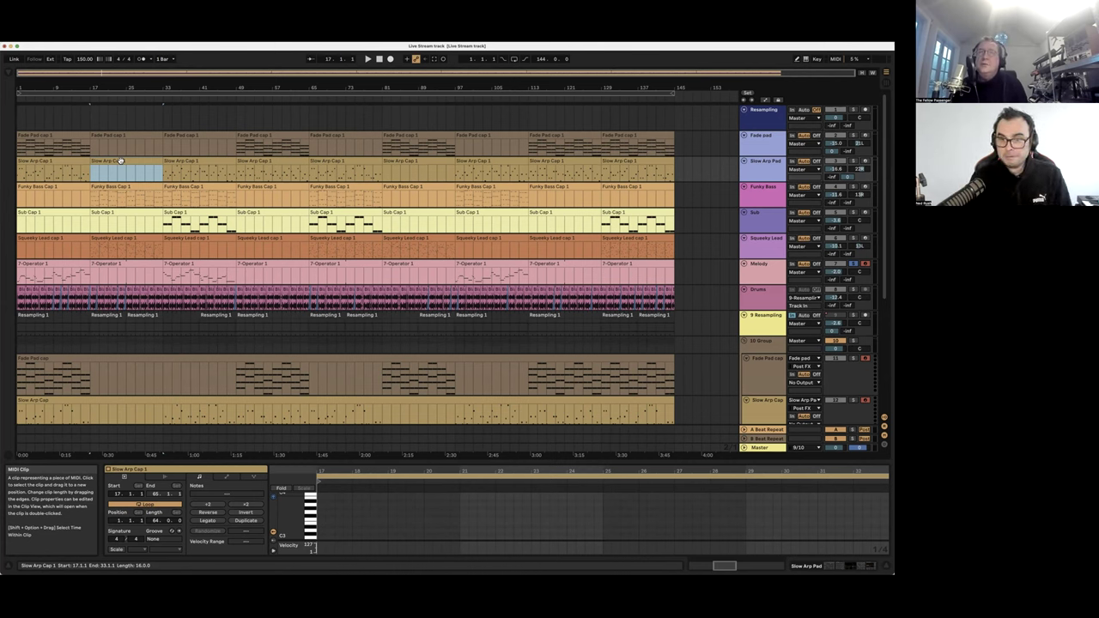
Turn off solo on the Melody track, and disarm it and the capture tracks inside the 10 Group
click(855, 264)
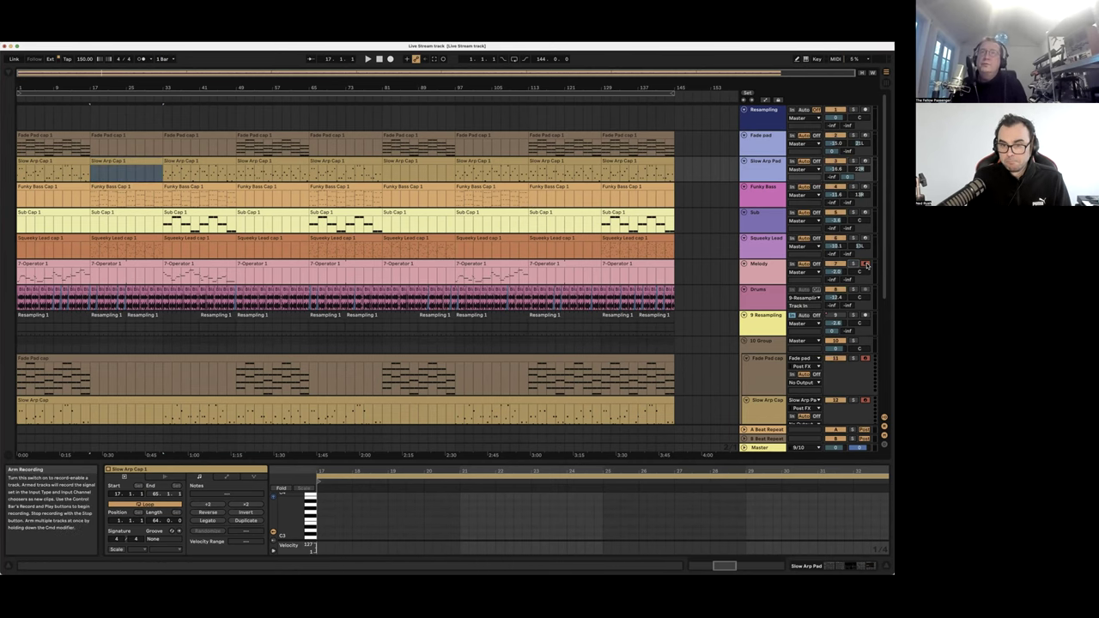
scroll(803, 387, down, 3)
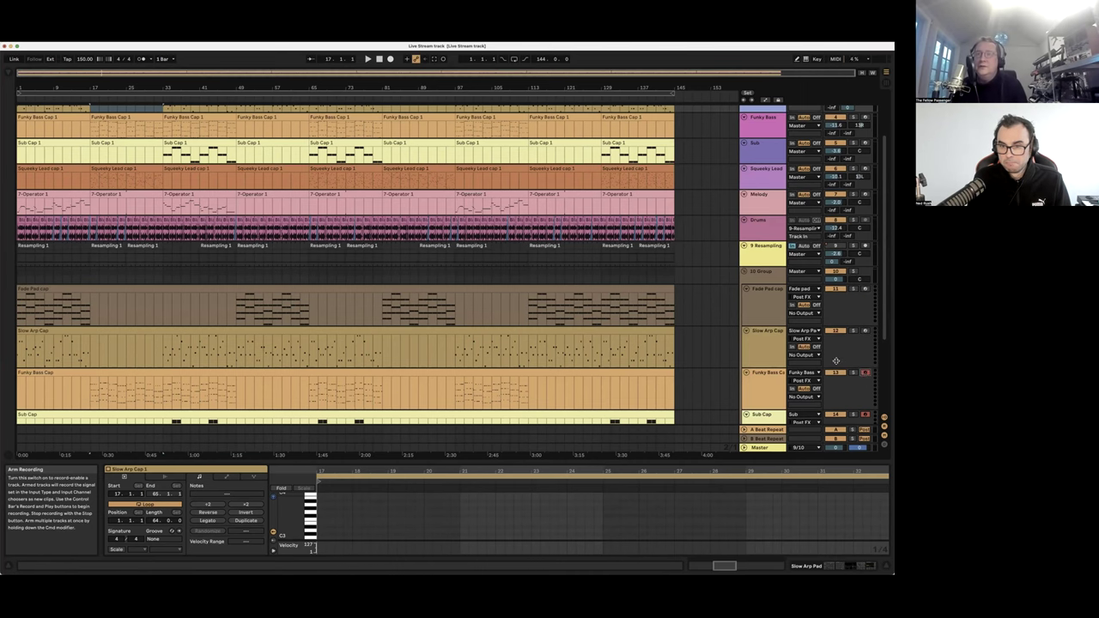
scroll(854, 353, down, 3)
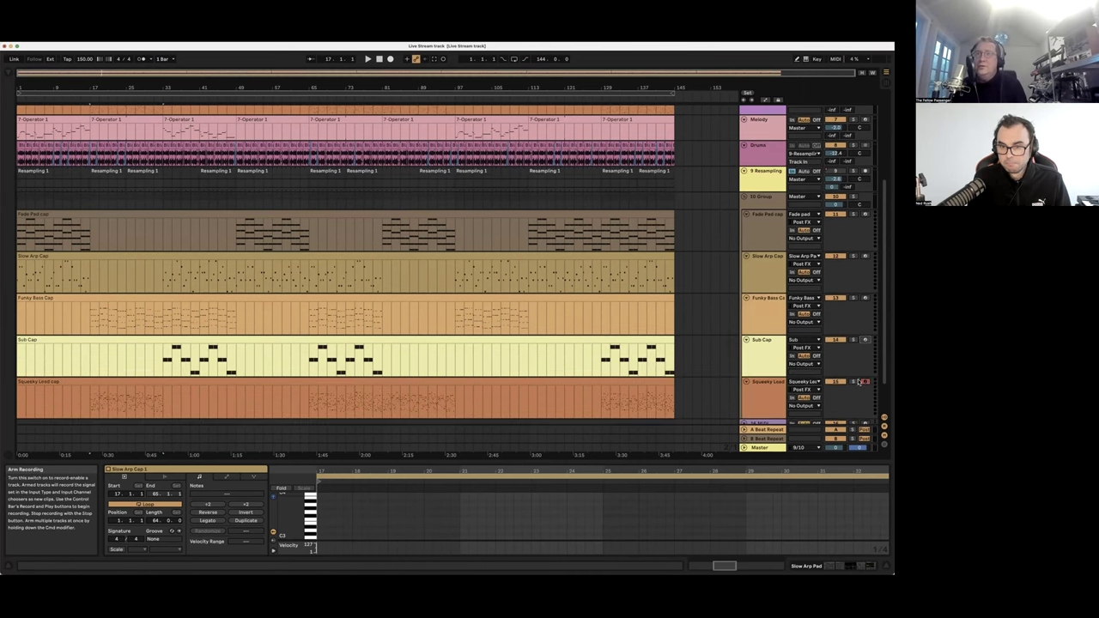
Fold the 10 Group in the arrangement and select the A Beat Repeat return track
scroll(760, 349, down, 2)
alt+click(746, 341)
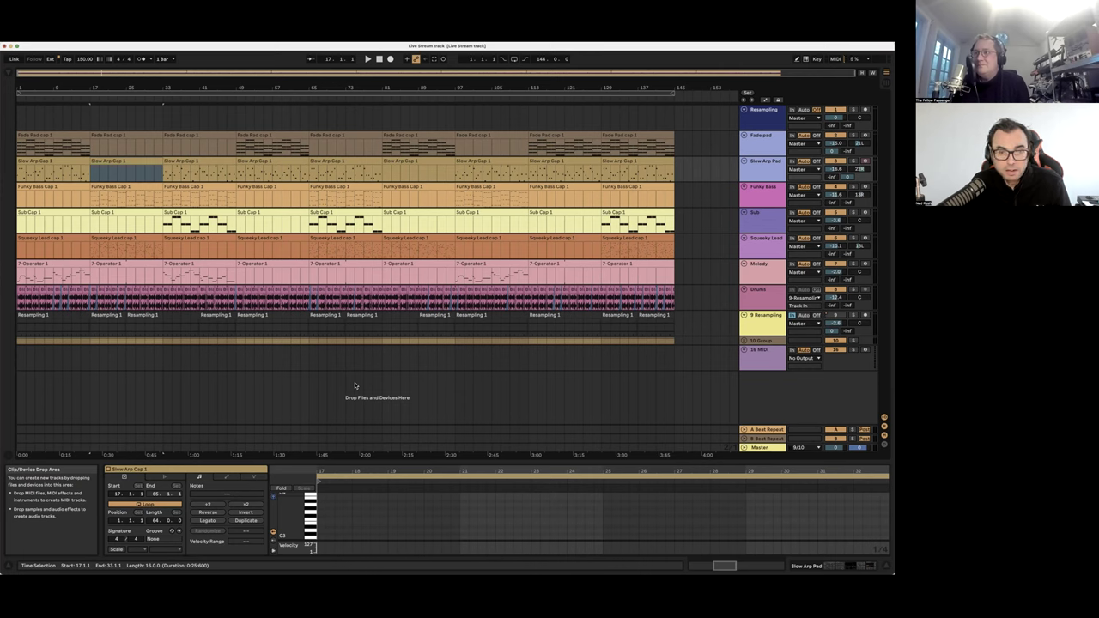
click(765, 429)
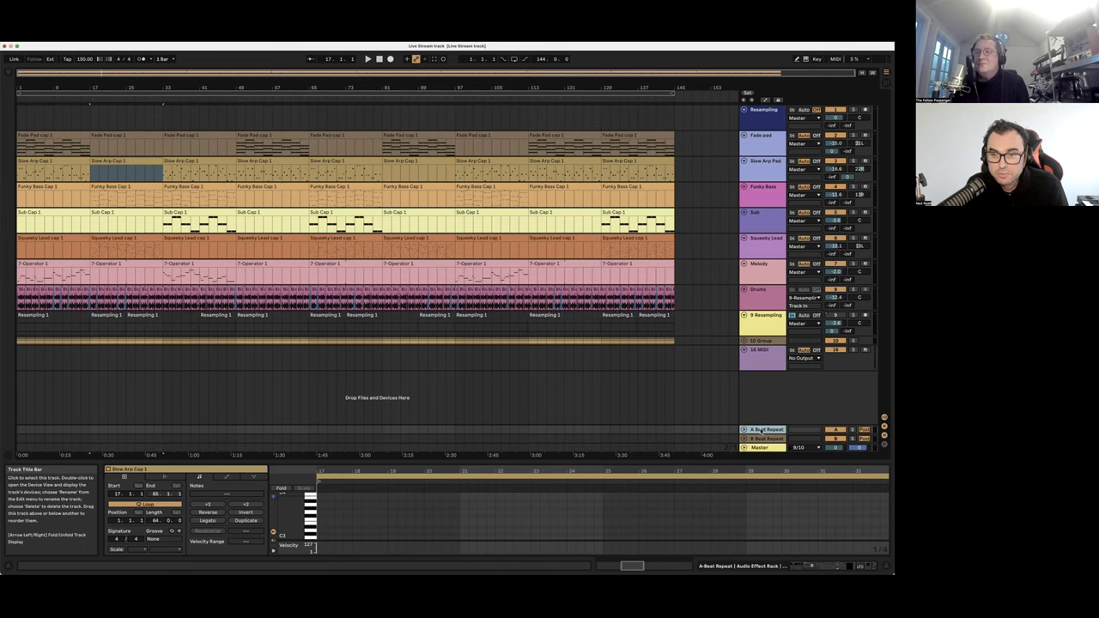
Switch to the Session View and inspect the A Beat Repeat return's device chain, including the second chain of its Audio Effect Rack
click(887, 85)
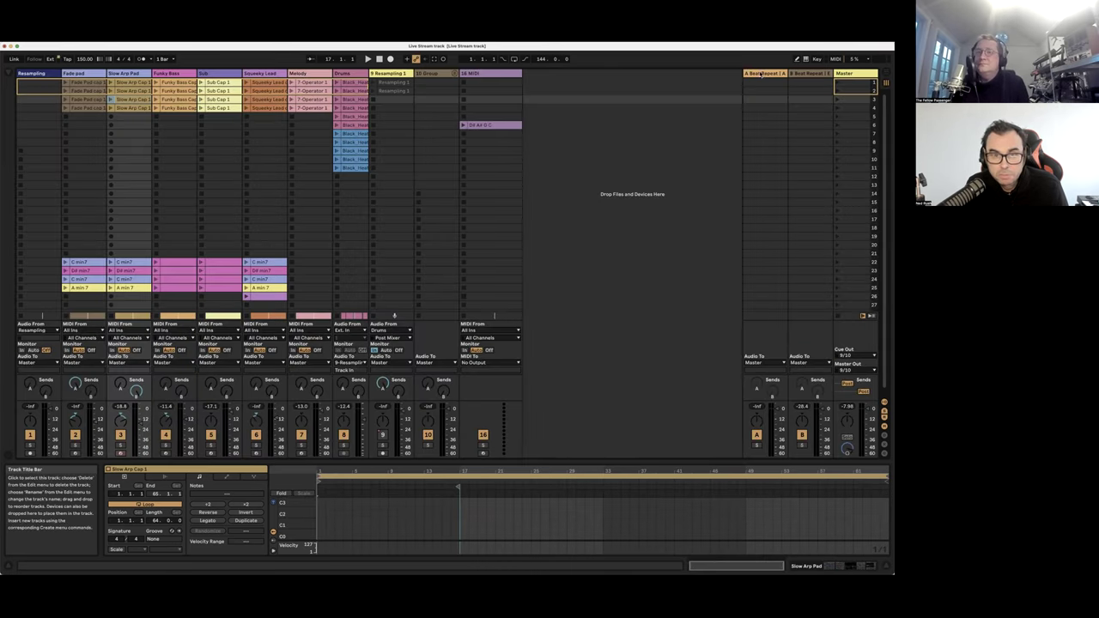
click(765, 73)
scroll(197, 503, left, 10)
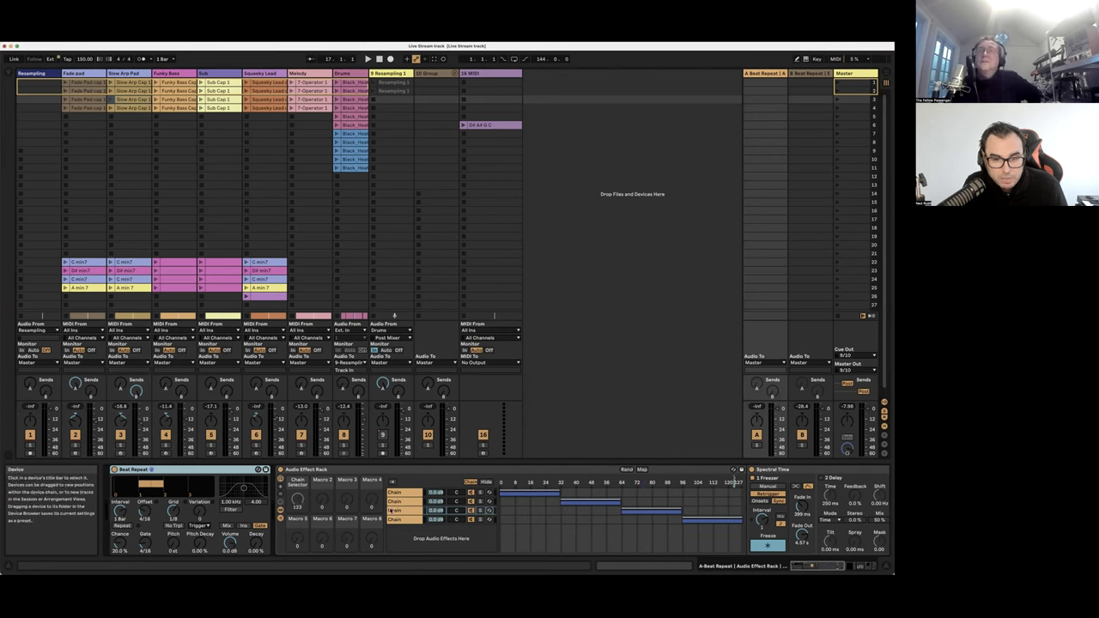
scroll(446, 503, right, 10)
scroll(446, 504, right, 5)
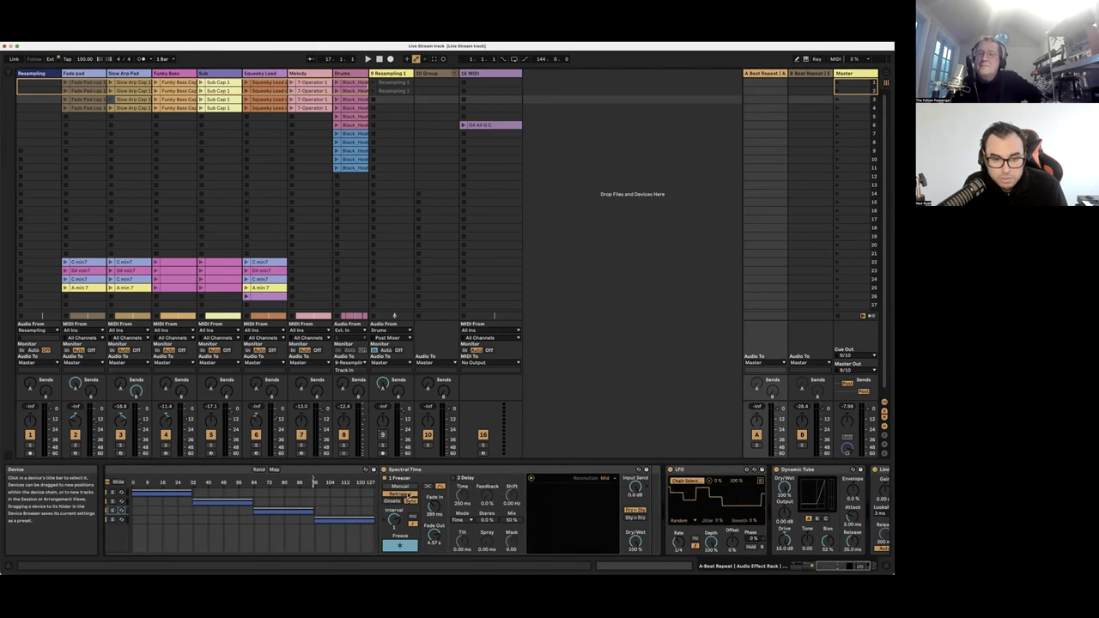
scroll(330, 512, left, 10)
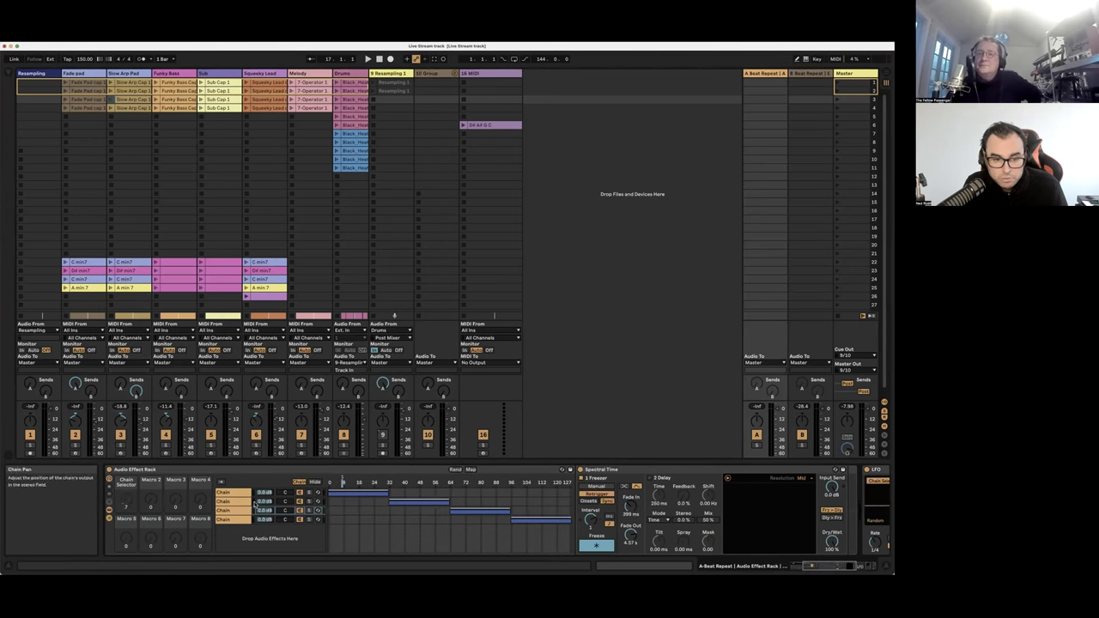
click(237, 502)
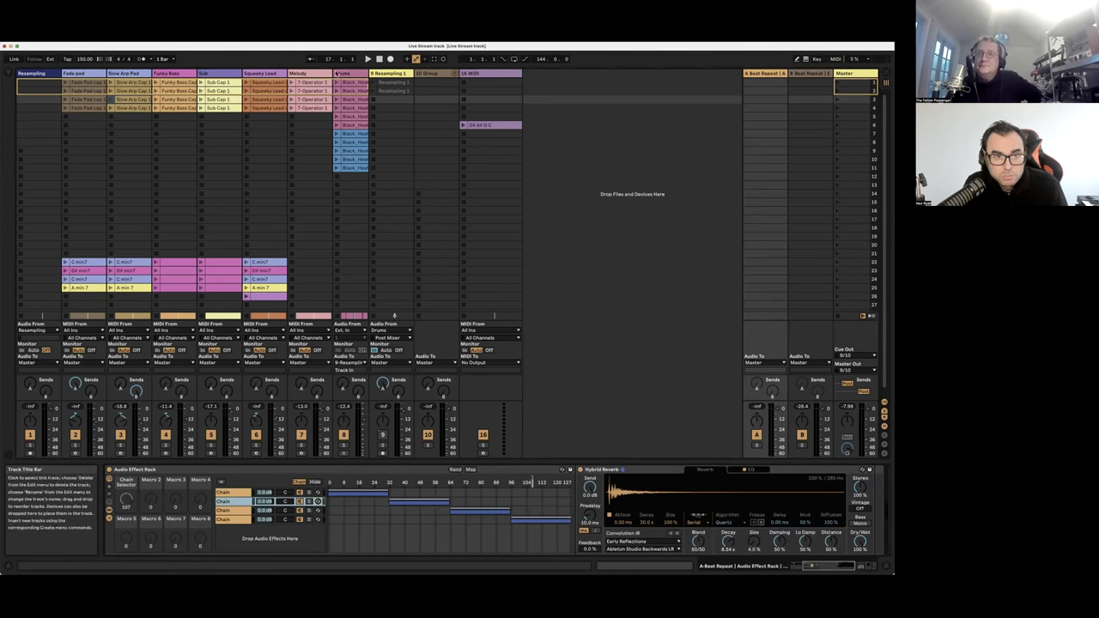
Inspect the devices in the first three chains of the Drums track's Audio Effect Rack
click(349, 74)
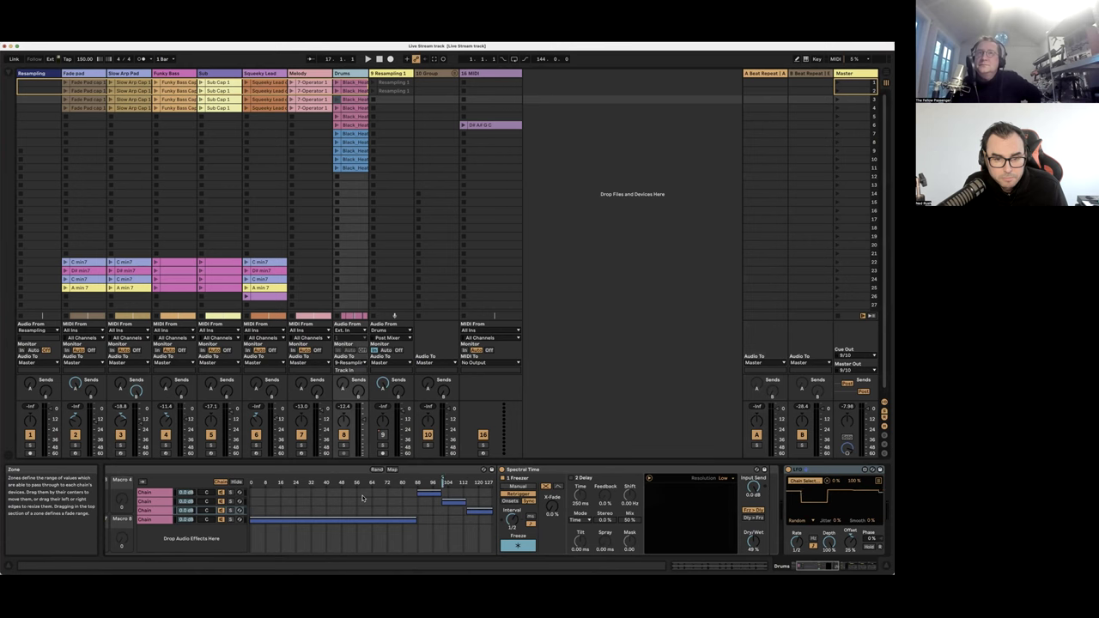
click(157, 492)
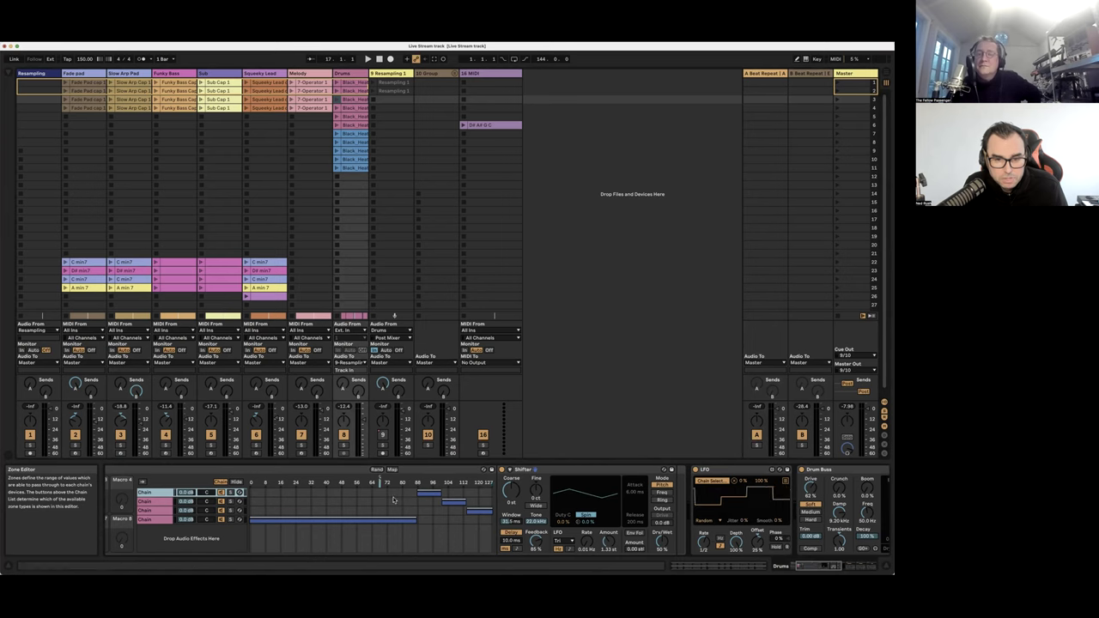
click(157, 502)
click(161, 512)
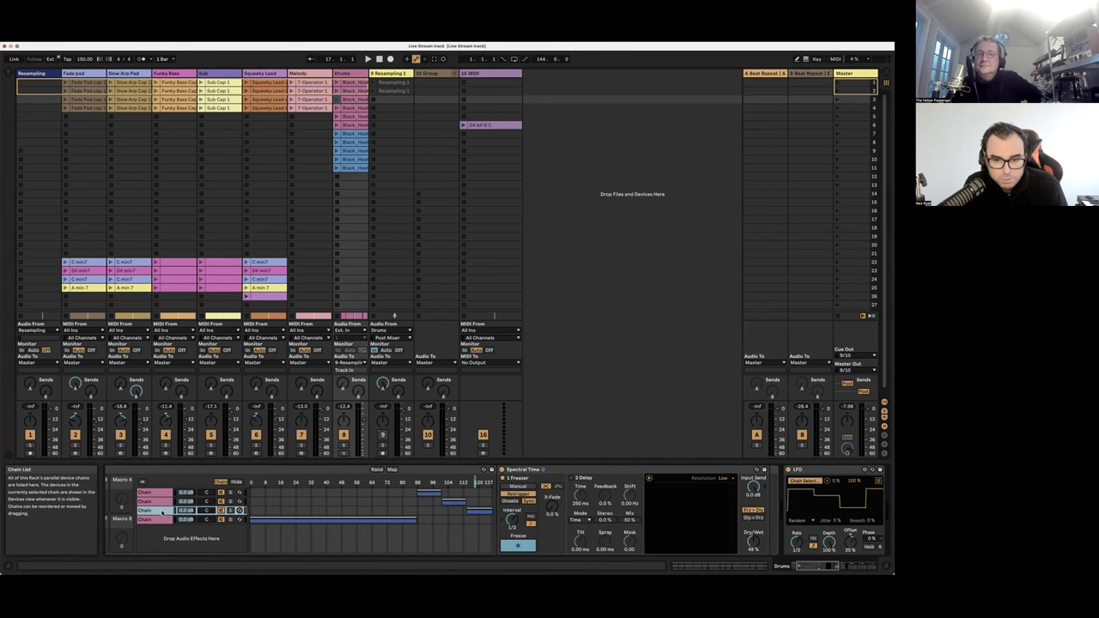
click(161, 503)
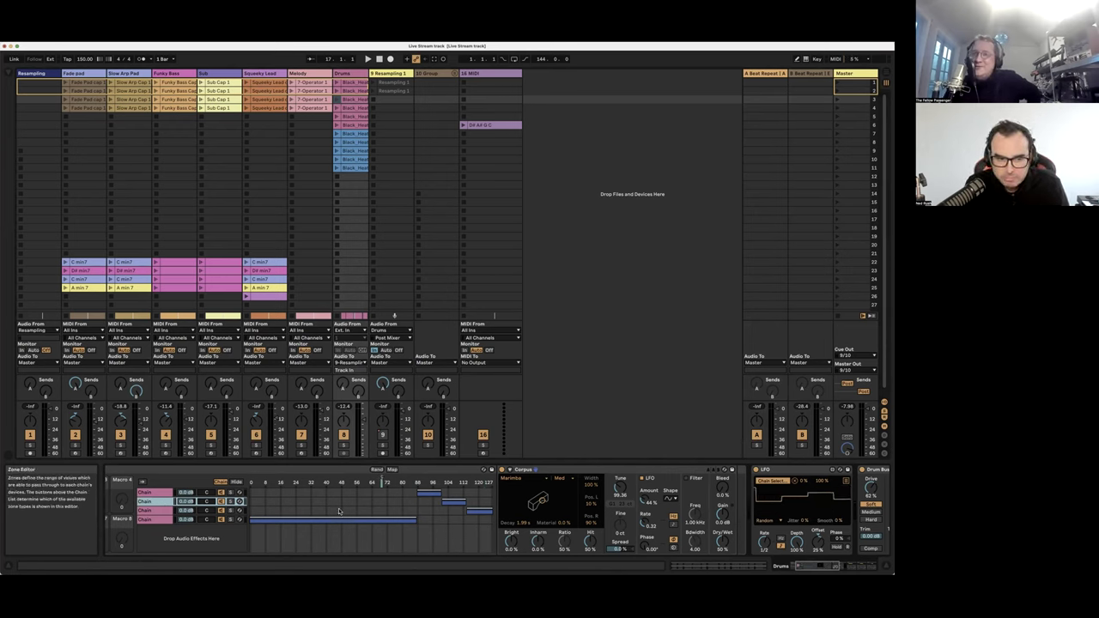
click(159, 511)
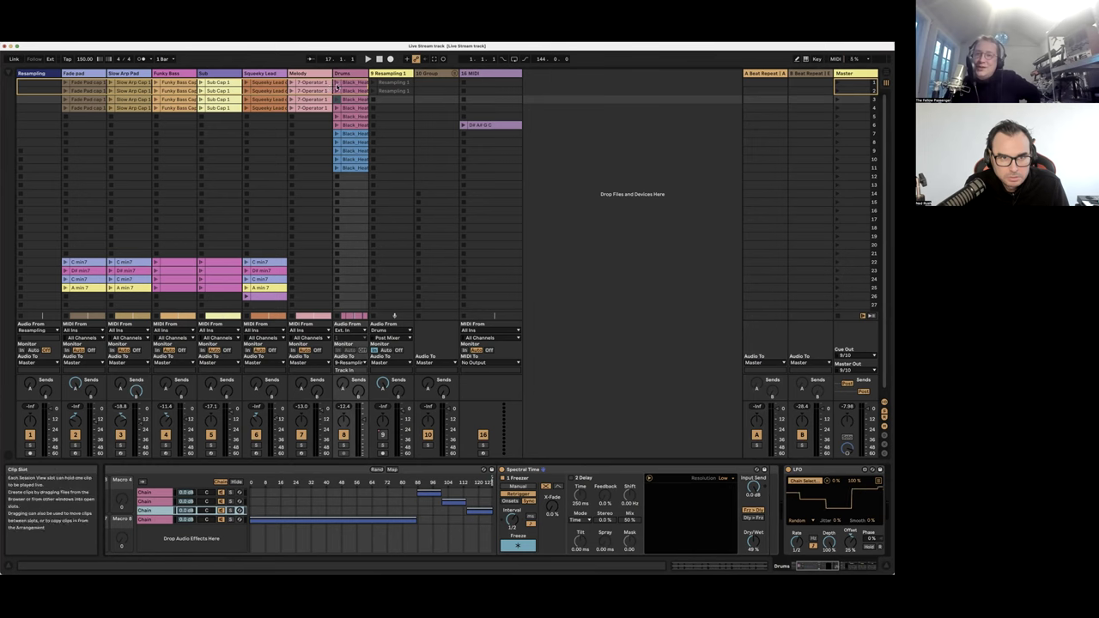
Launch the Drums clip in scene 1, then solo the Drums track in the Arrangement View and play the arrangement from the start
click(338, 83)
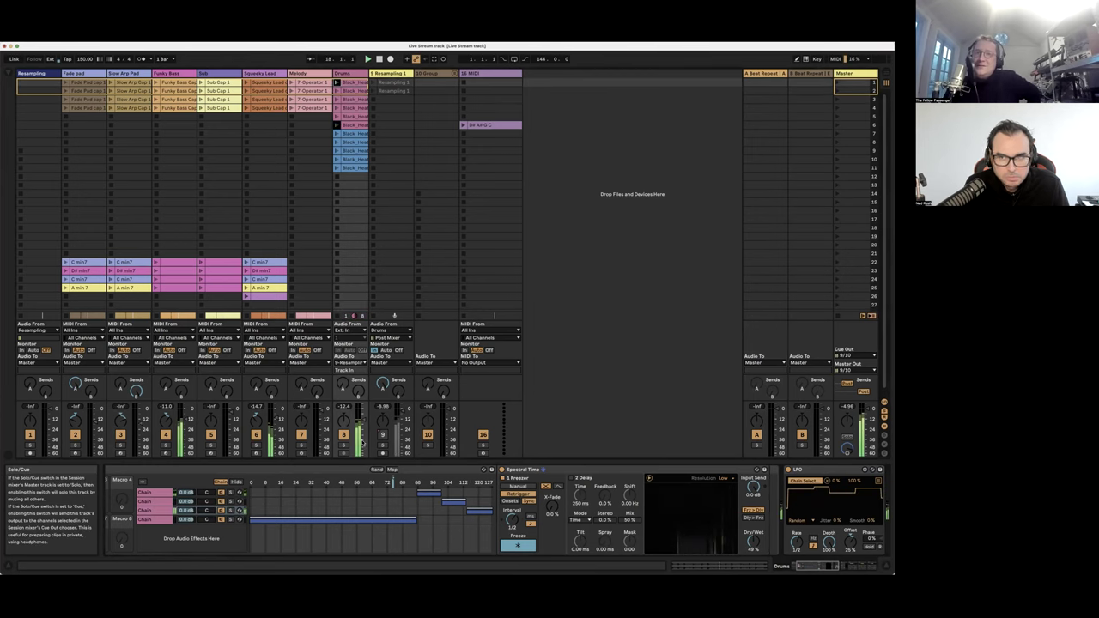
key(Tab)
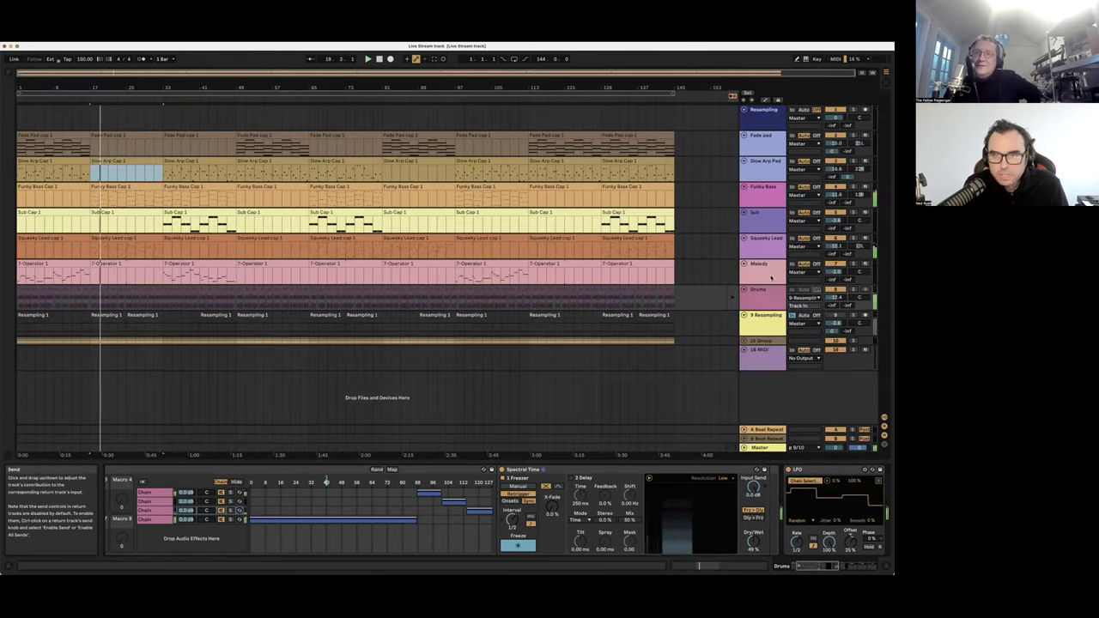
click(853, 291)
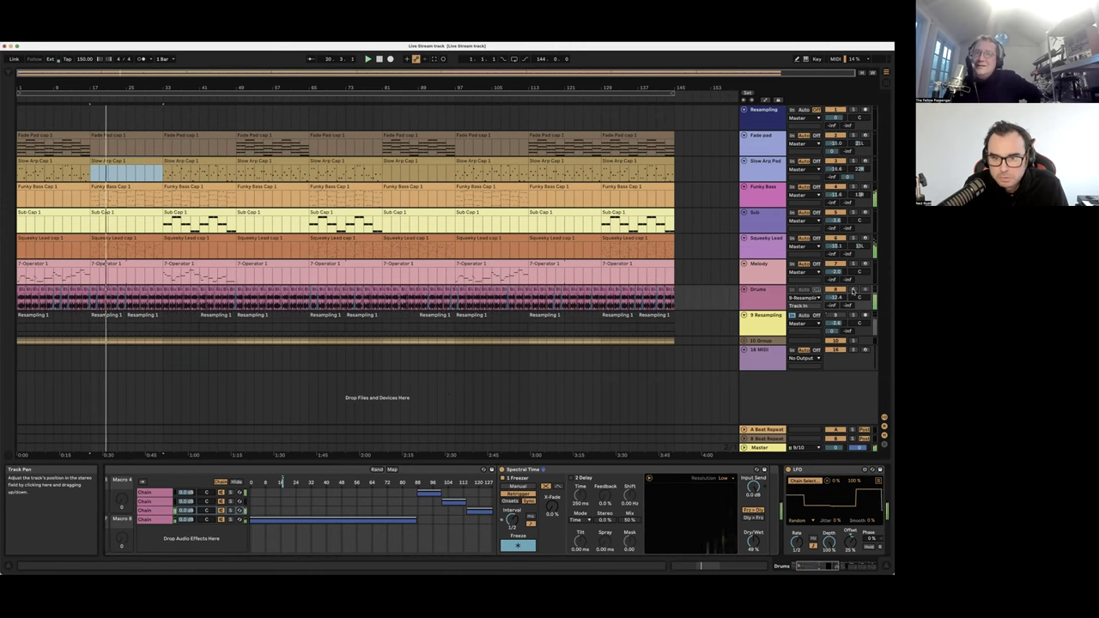
click(379, 59)
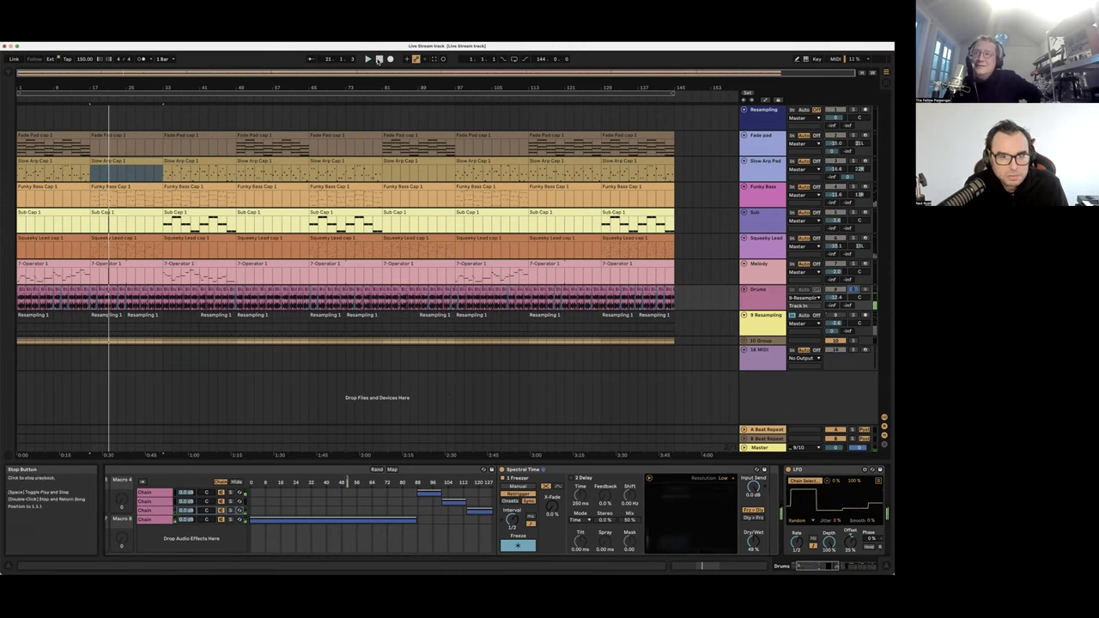
click(379, 59)
key(space)
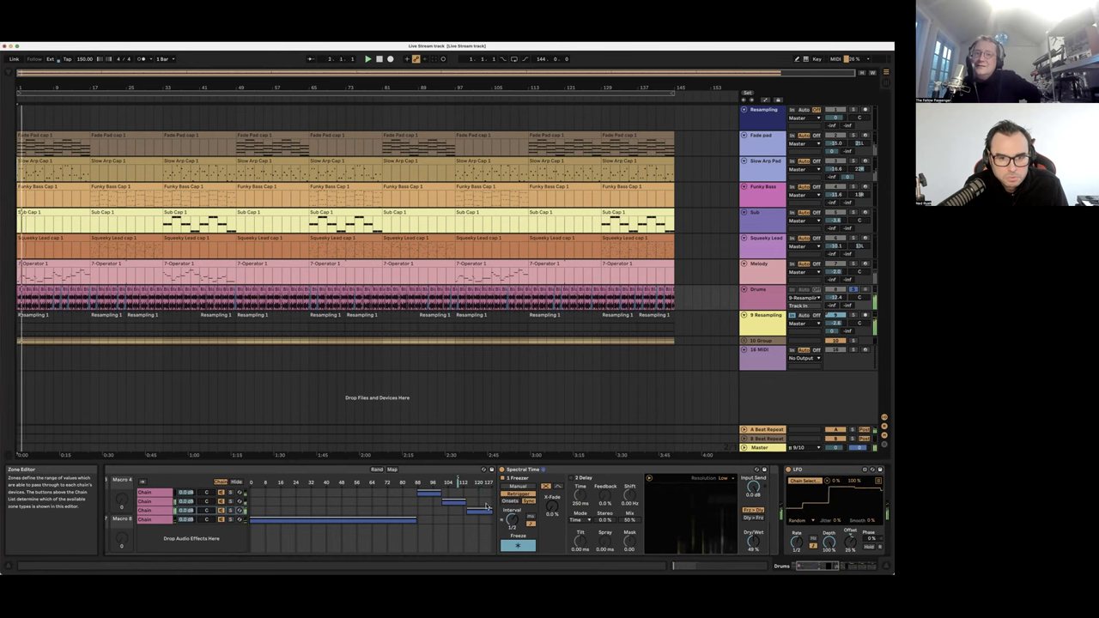
Examine the chains of the Drums Audio Effect Rack, plus the context options of the fourth chain's activator and the Chain Selector macro
click(156, 501)
click(156, 511)
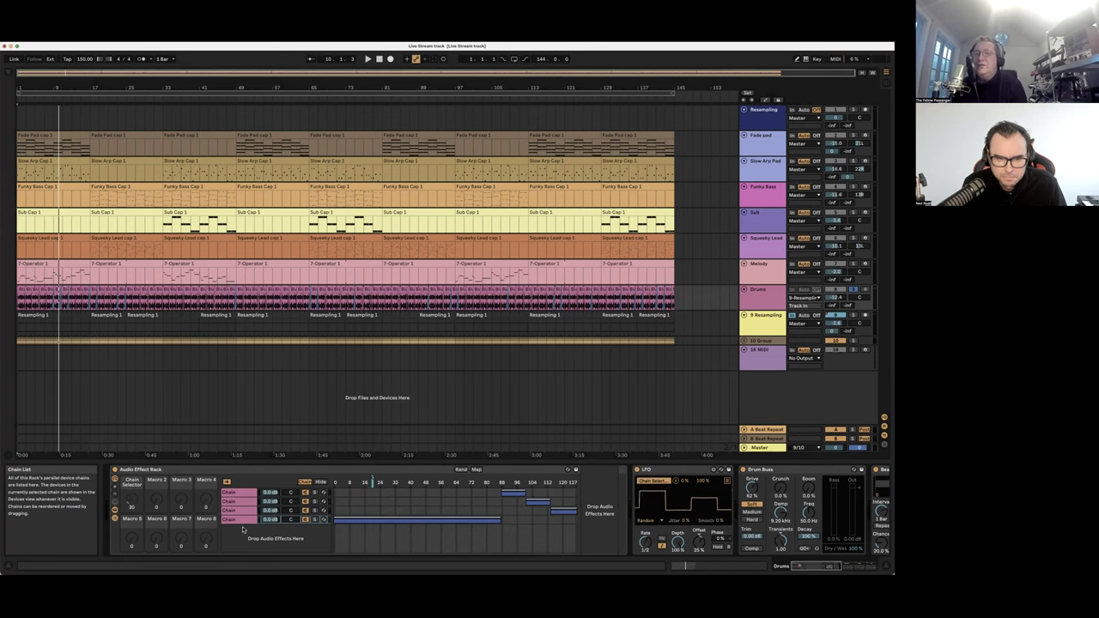
right_click(305, 520)
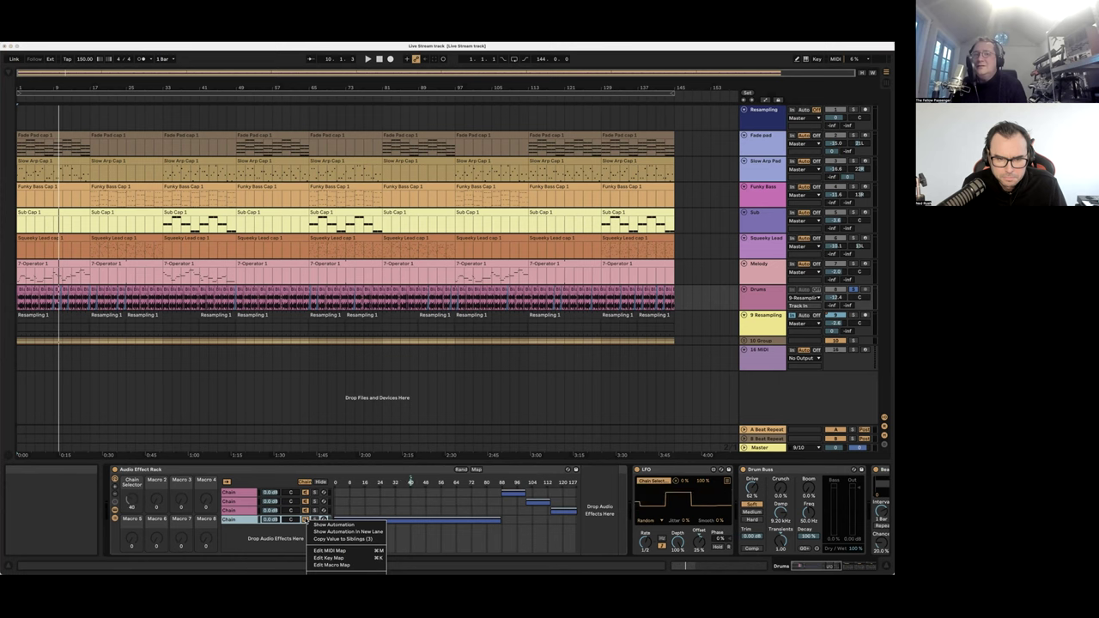
click(269, 545)
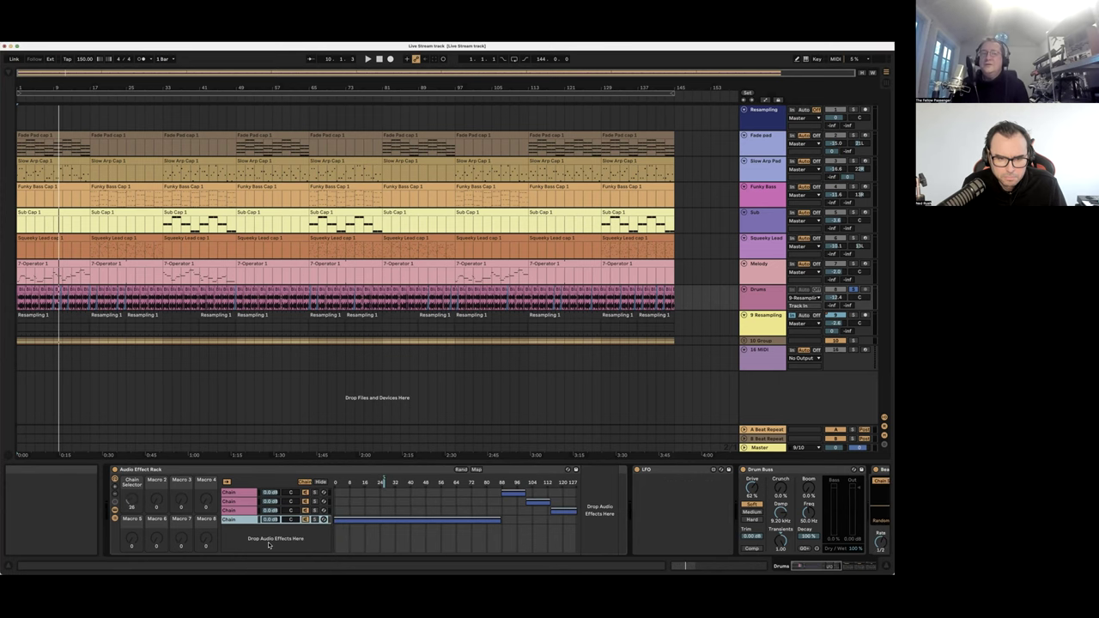
click(237, 501)
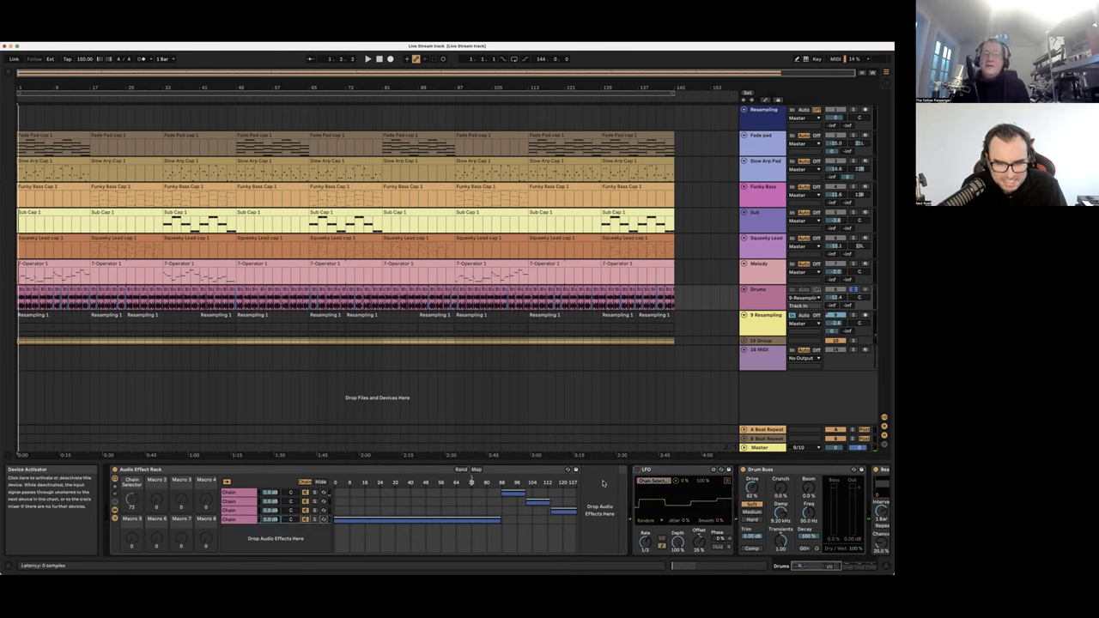
right_click(131, 499)
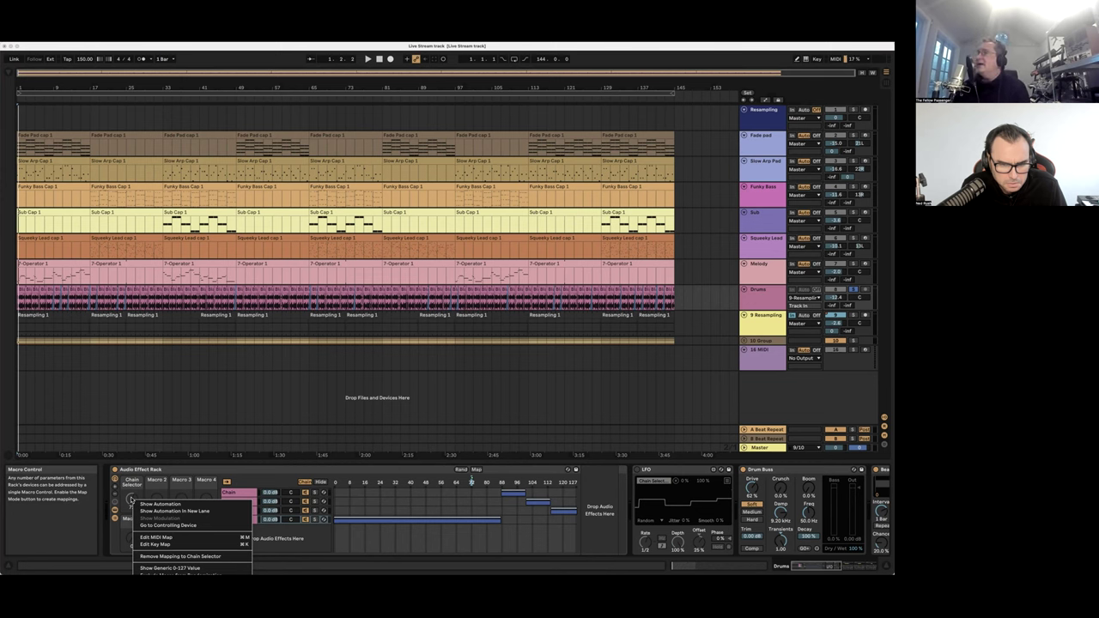
click(514, 470)
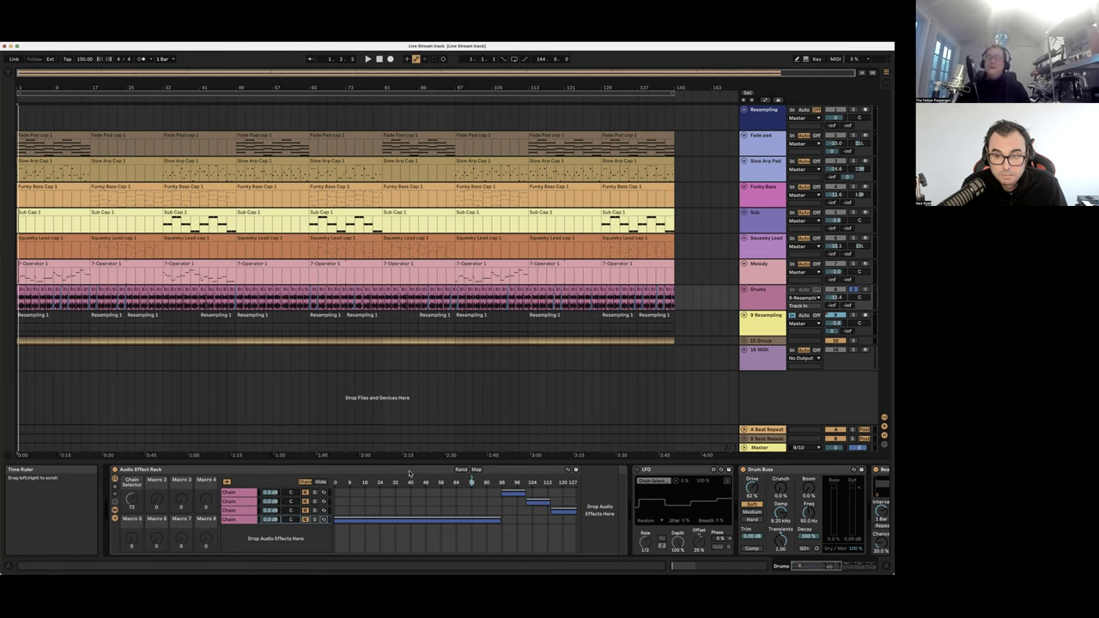
View the device chains of the Master track and the 16 MIDI track
click(756, 448)
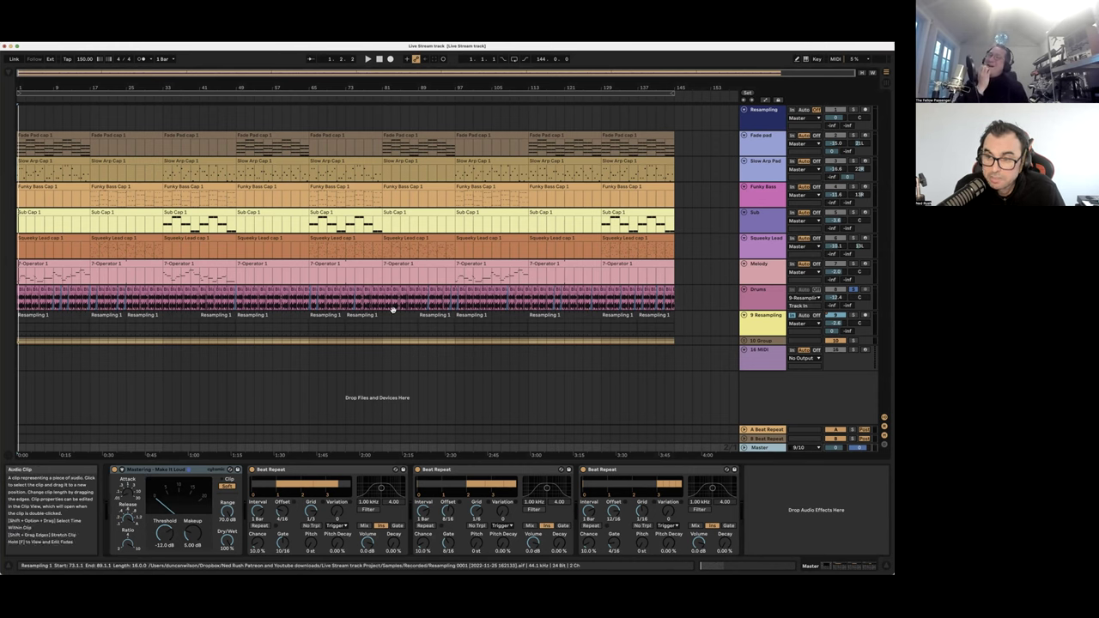
click(760, 354)
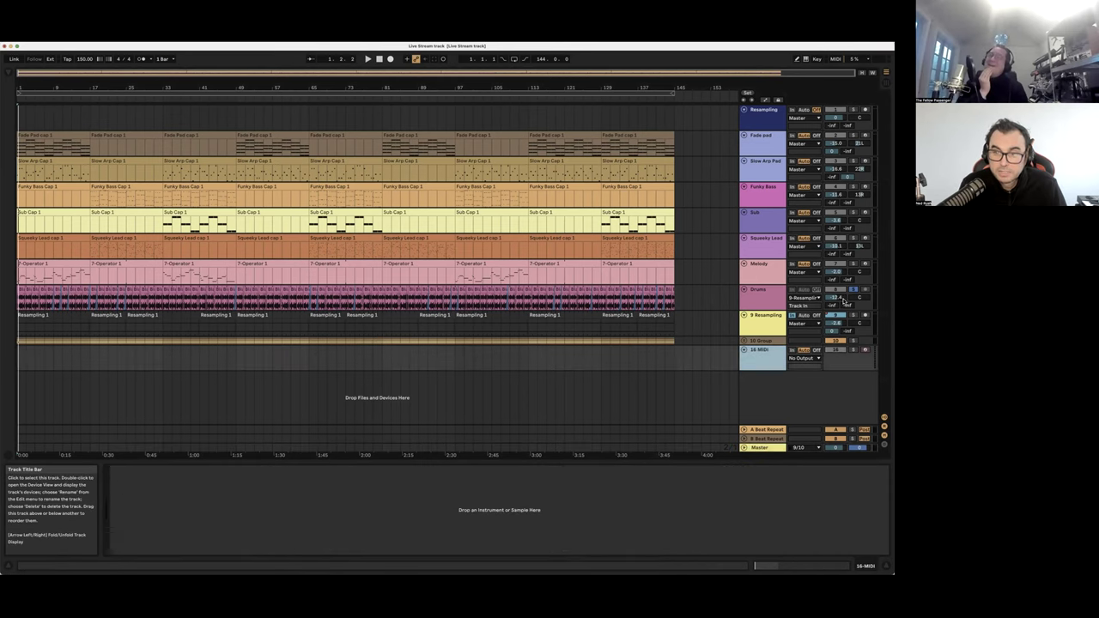
key(ctrl+z)
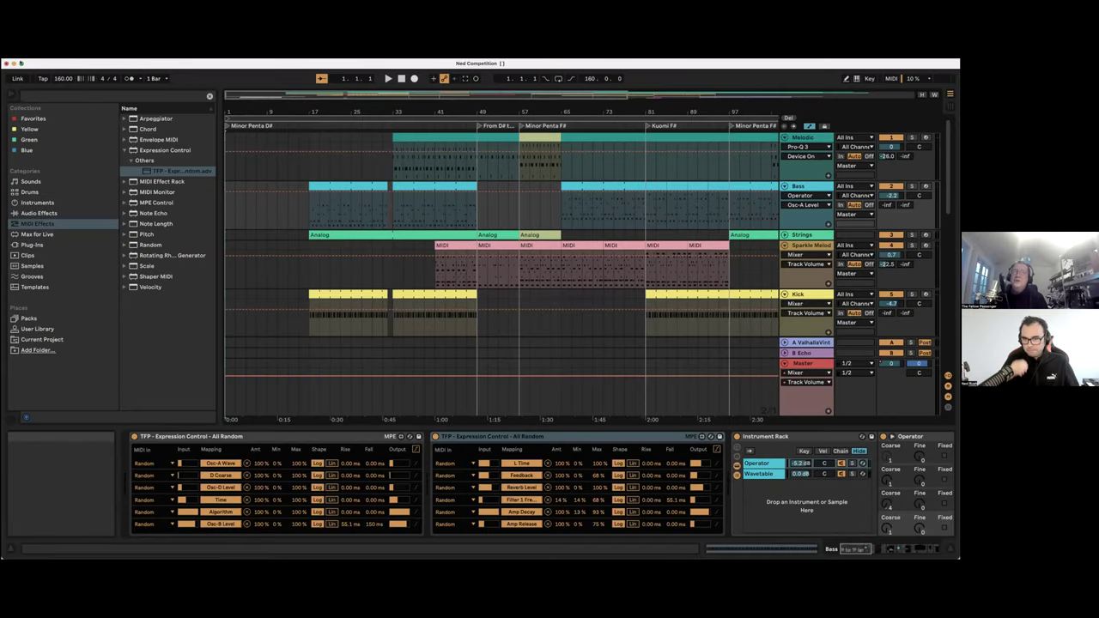
Look over the tracks of the Ned Competition arrangement and start its playback from bar 1
mouse_move(22, 64)
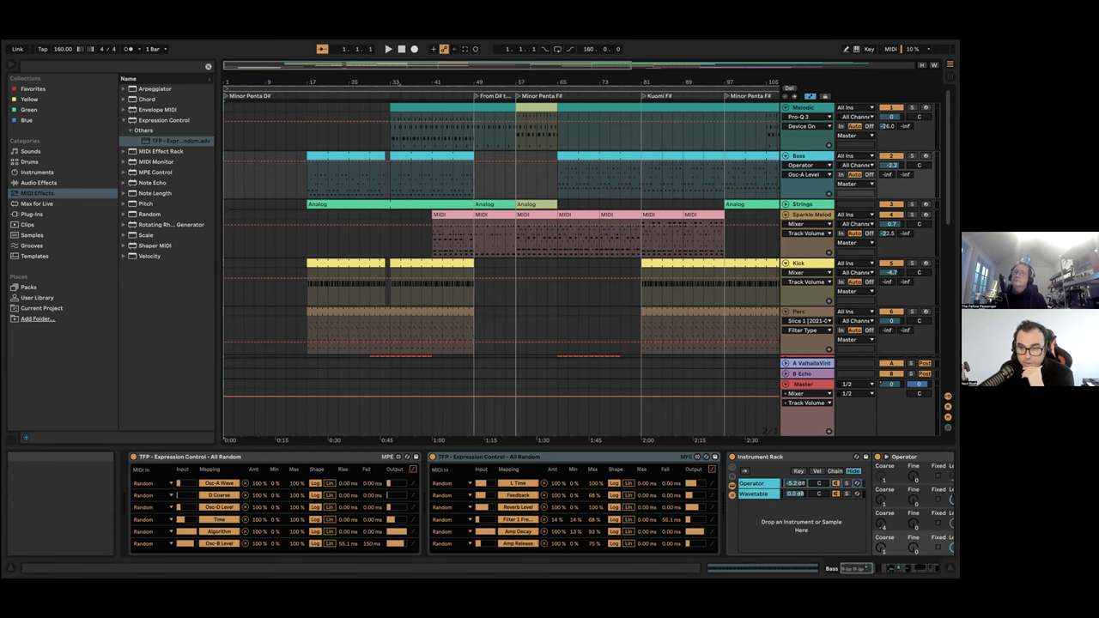
scroll(370, 152, down, 5)
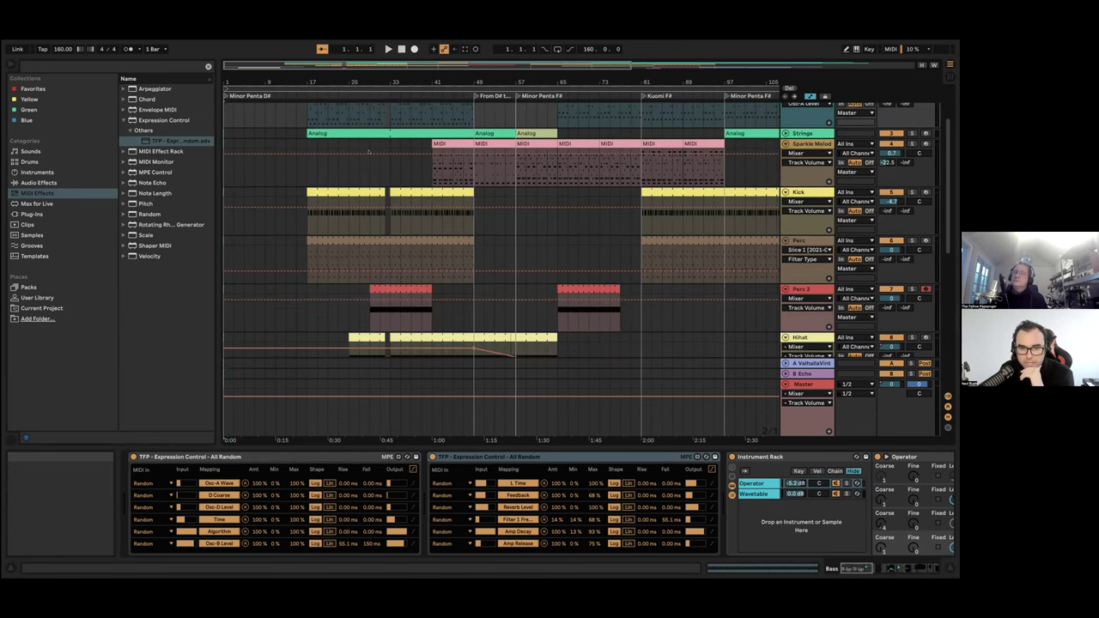
scroll(369, 152, up, 5)
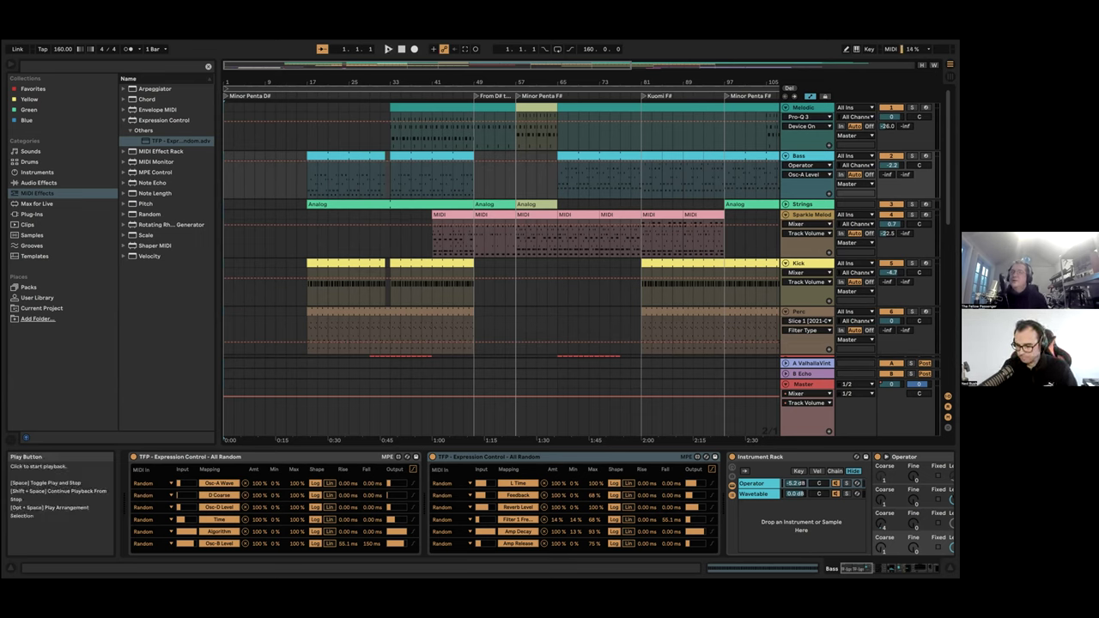
click(389, 49)
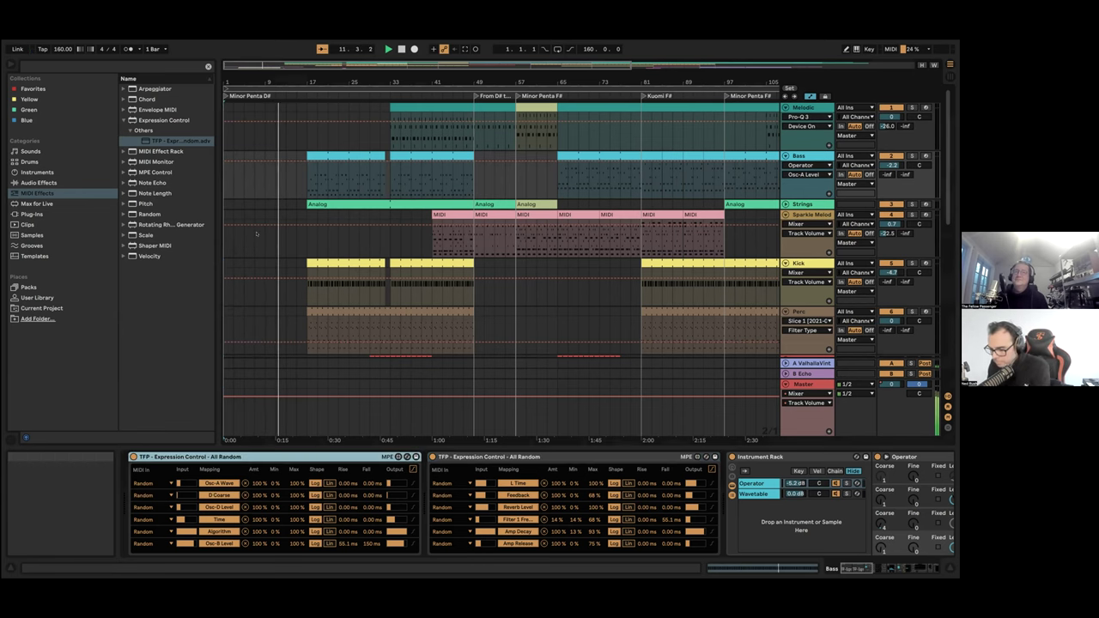
Examine the arrangement's tracks during playback, from the Breaks group and Fillers track back up to Melodic
scroll(258, 236, down, 10)
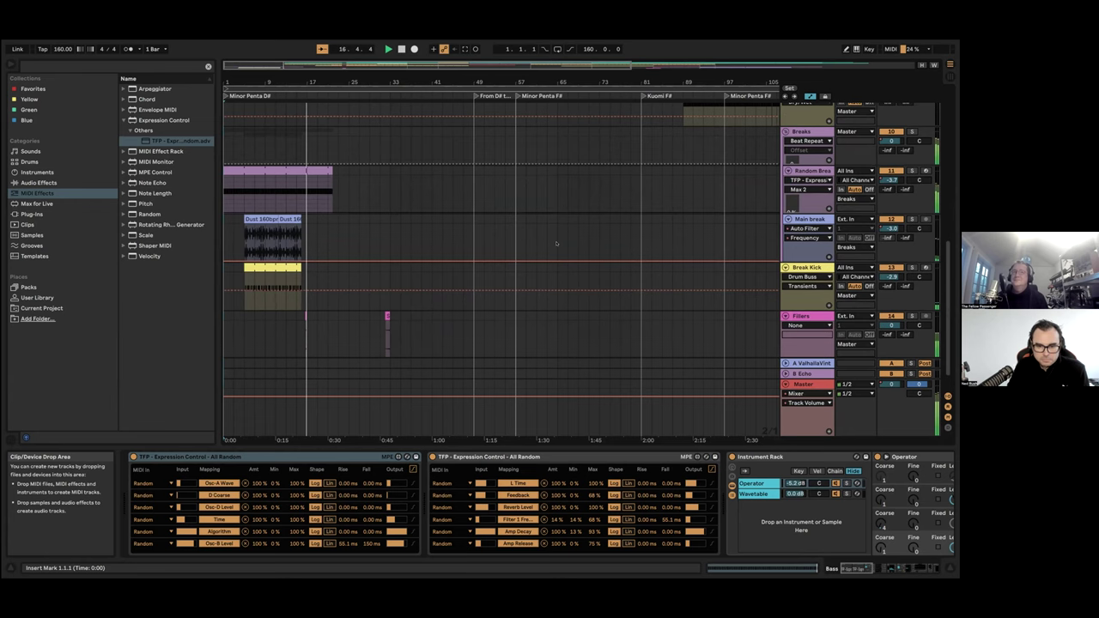
scroll(557, 248, up, 2)
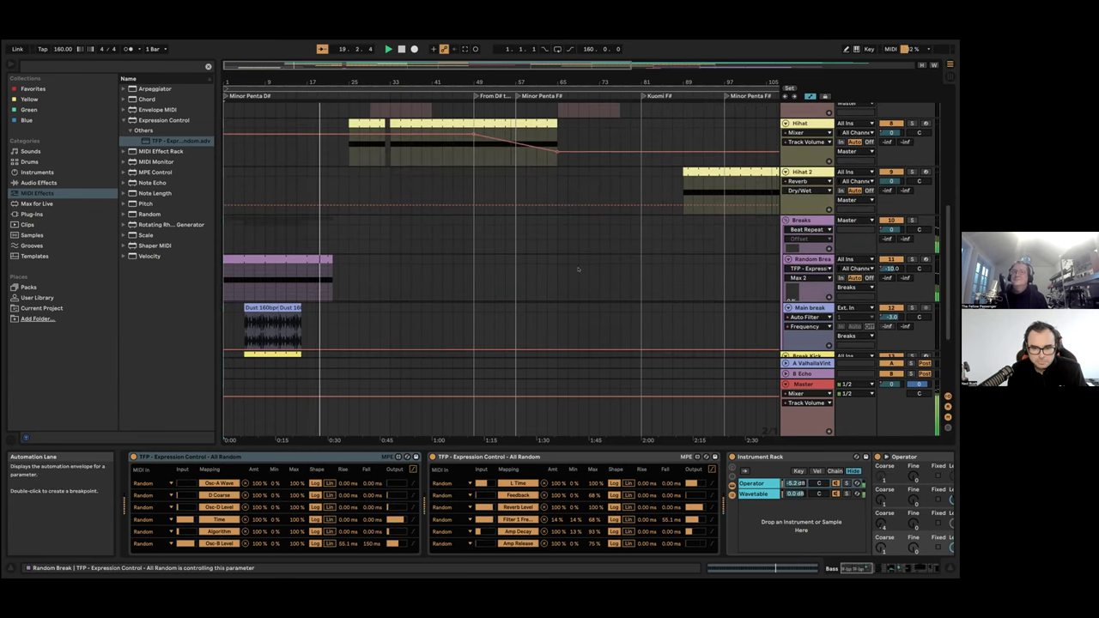
scroll(578, 270, up, 2)
scroll(578, 270, up, 1)
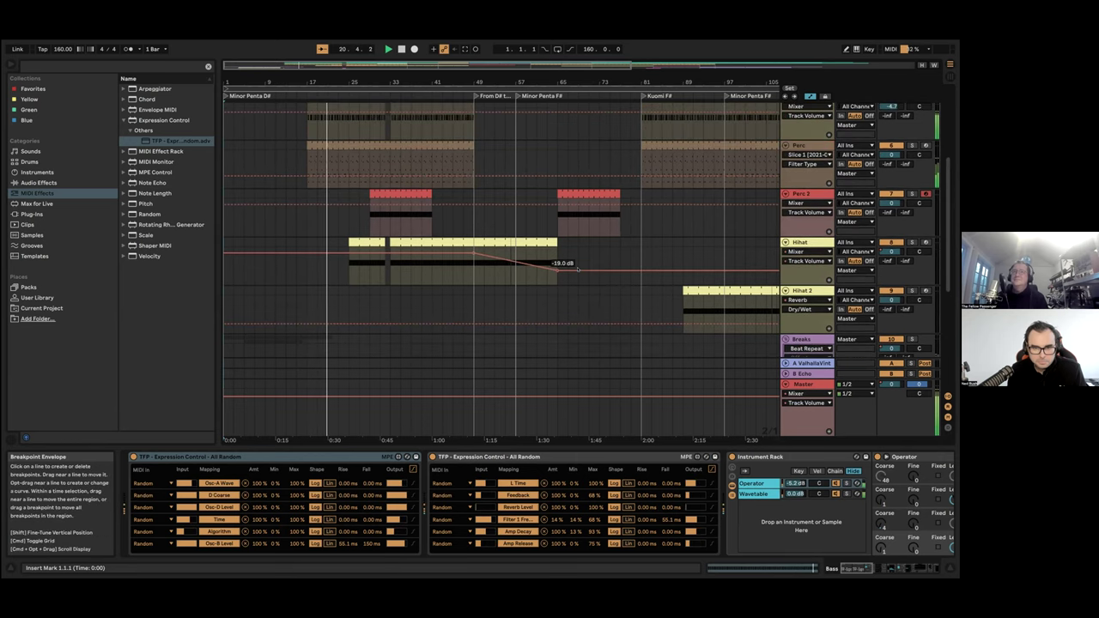
scroll(578, 270, up, 1)
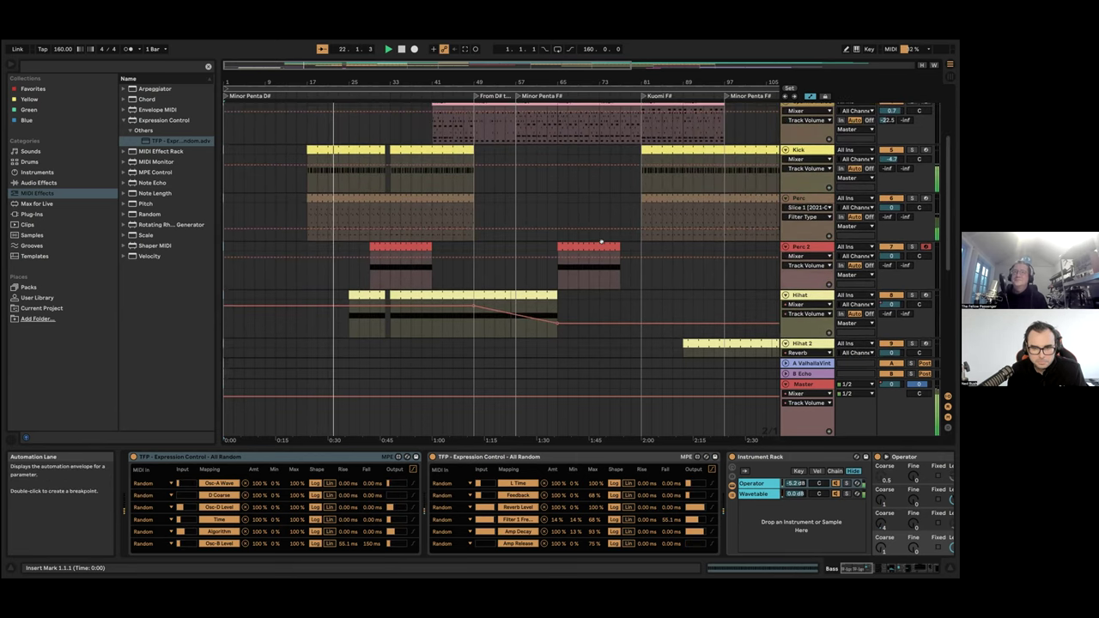
scroll(659, 230, up, 1)
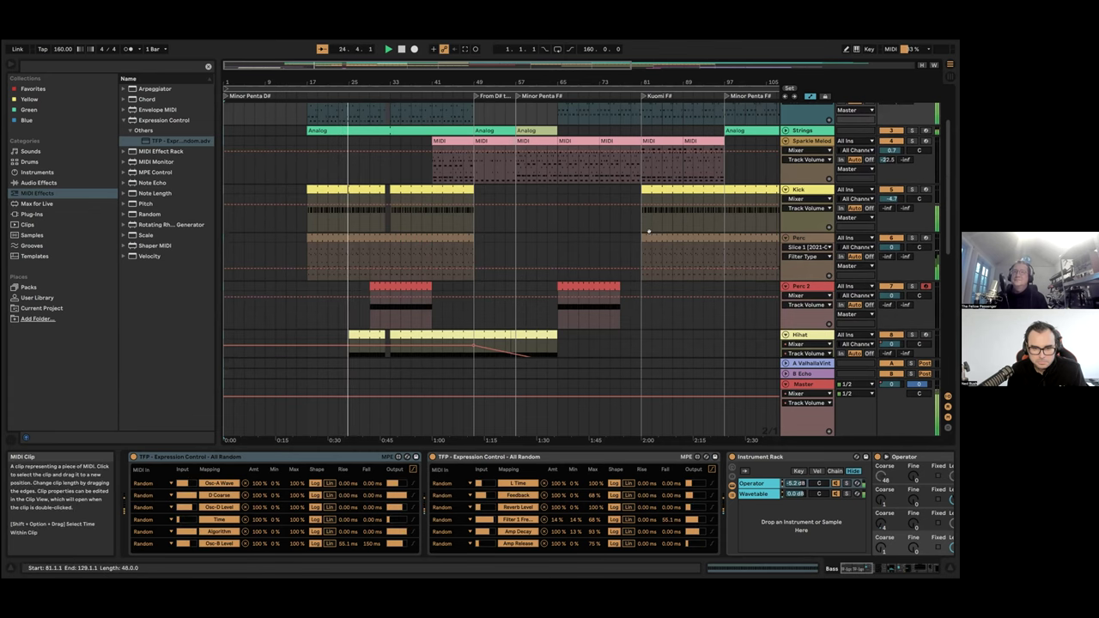
scroll(648, 230, up, 1)
scroll(648, 229, up, 1)
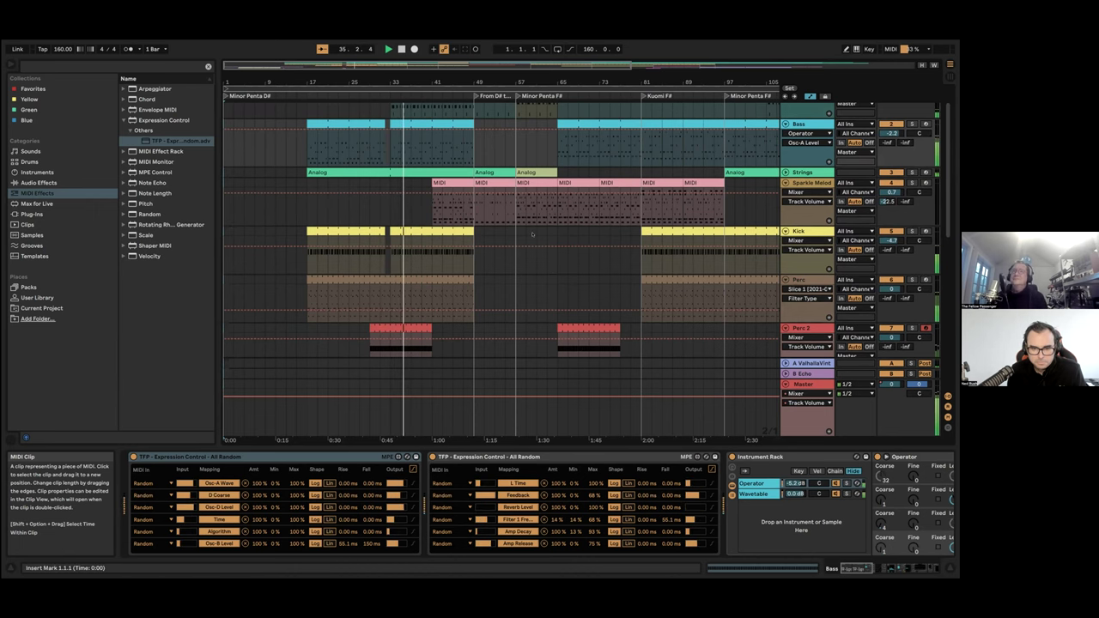
scroll(532, 233, up, 2)
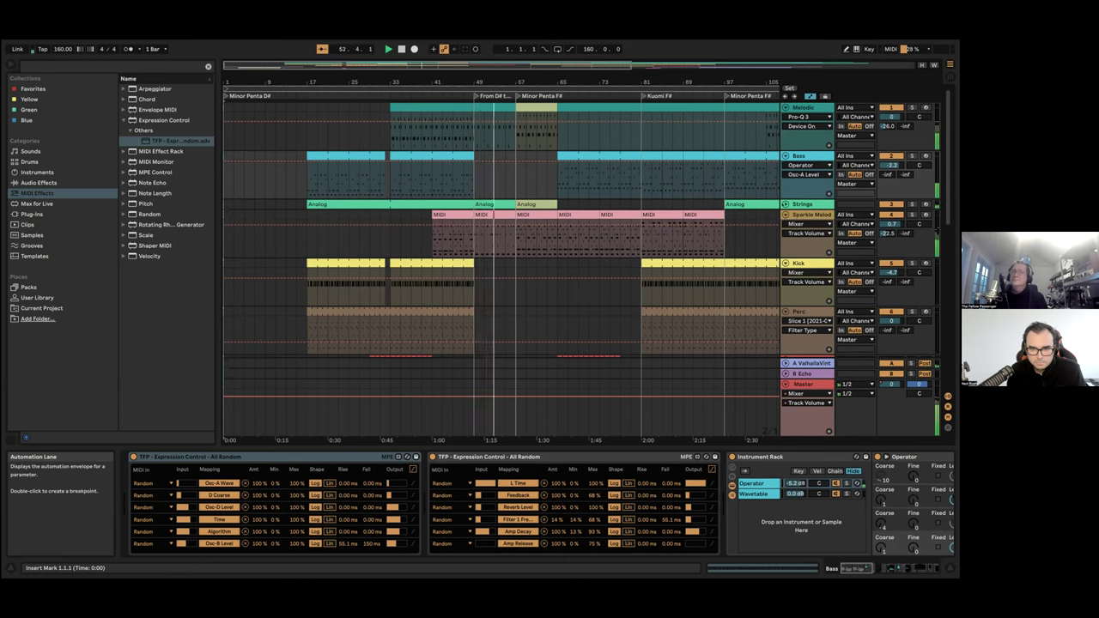
Unfold the Strings track and look over the playing arrangement's tracks from Bass down to the Breaks group
click(785, 204)
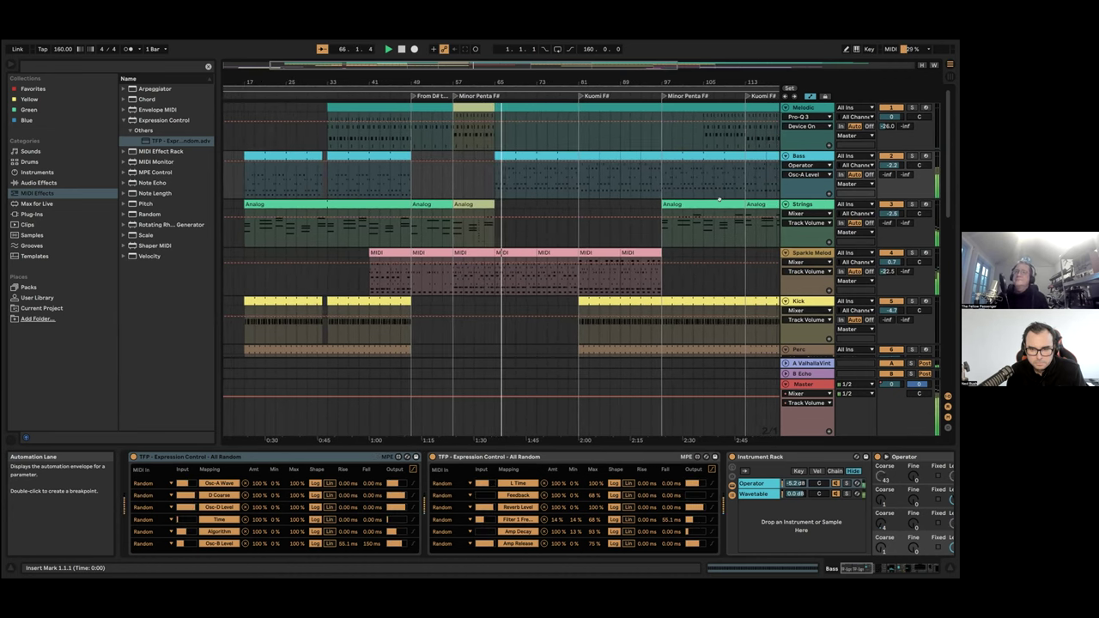
scroll(550, 265, down, 2)
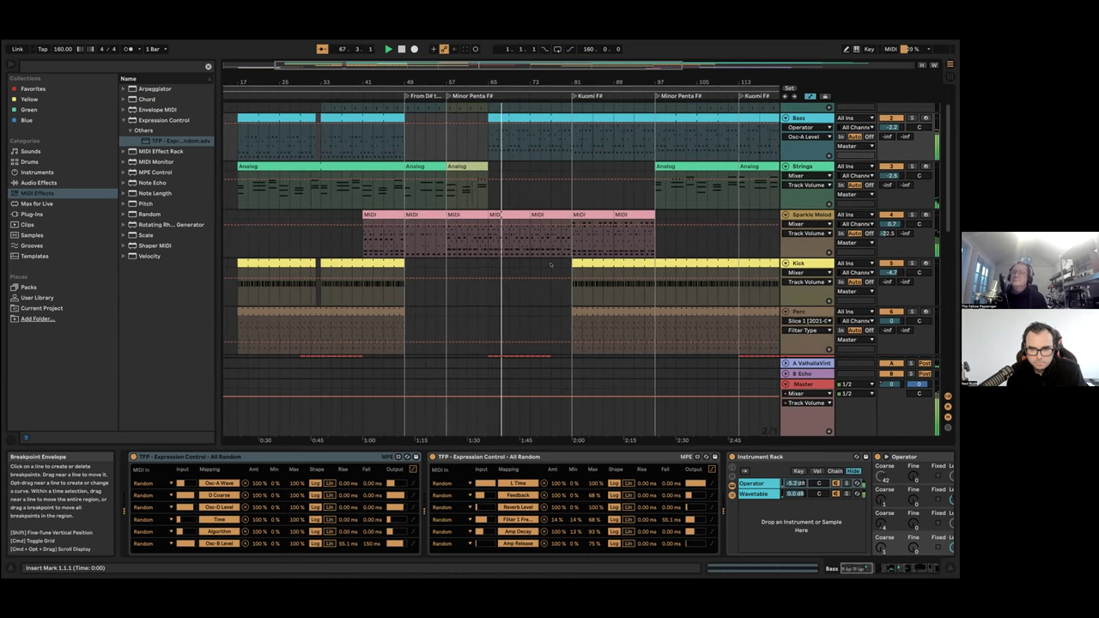
scroll(550, 264, down, 3)
scroll(554, 267, down, 1)
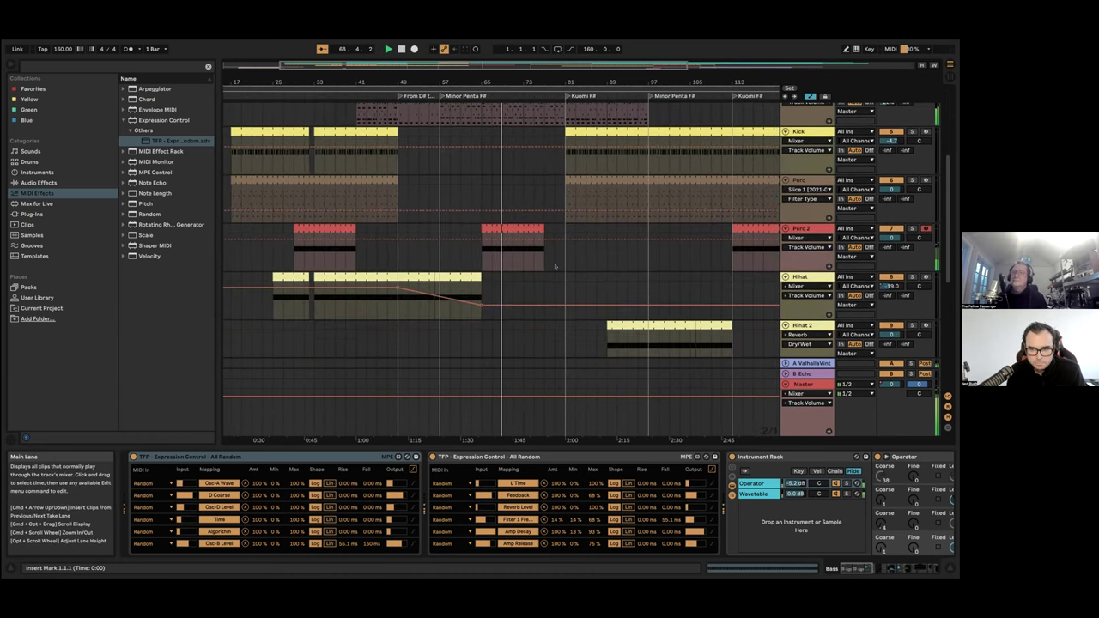
scroll(555, 266, down, 1)
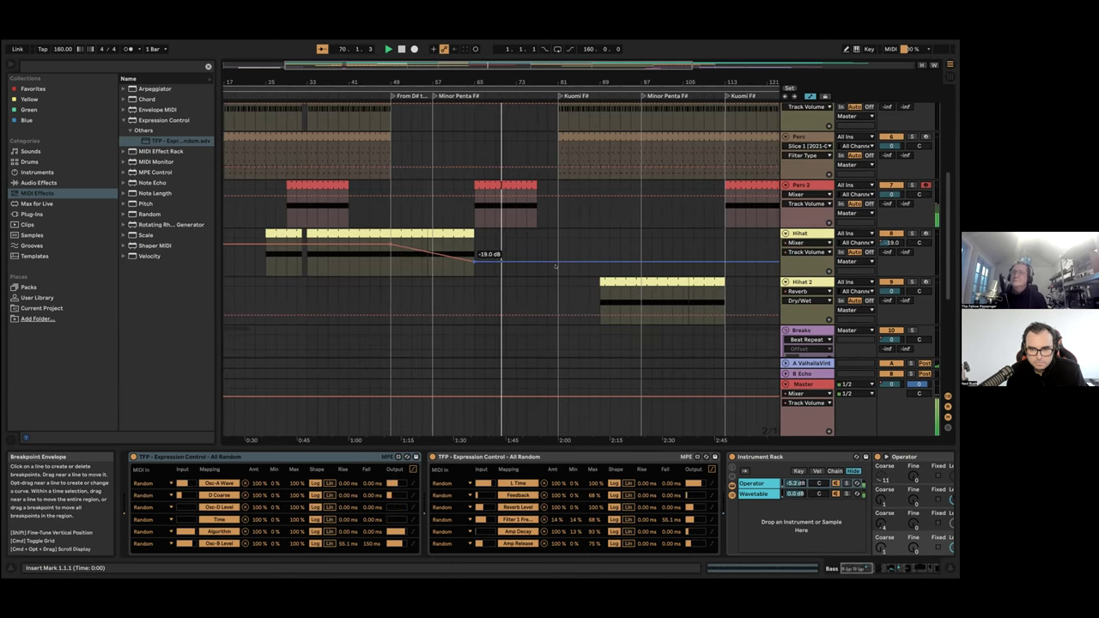
scroll(554, 266, up, 3)
scroll(554, 266, up, 1)
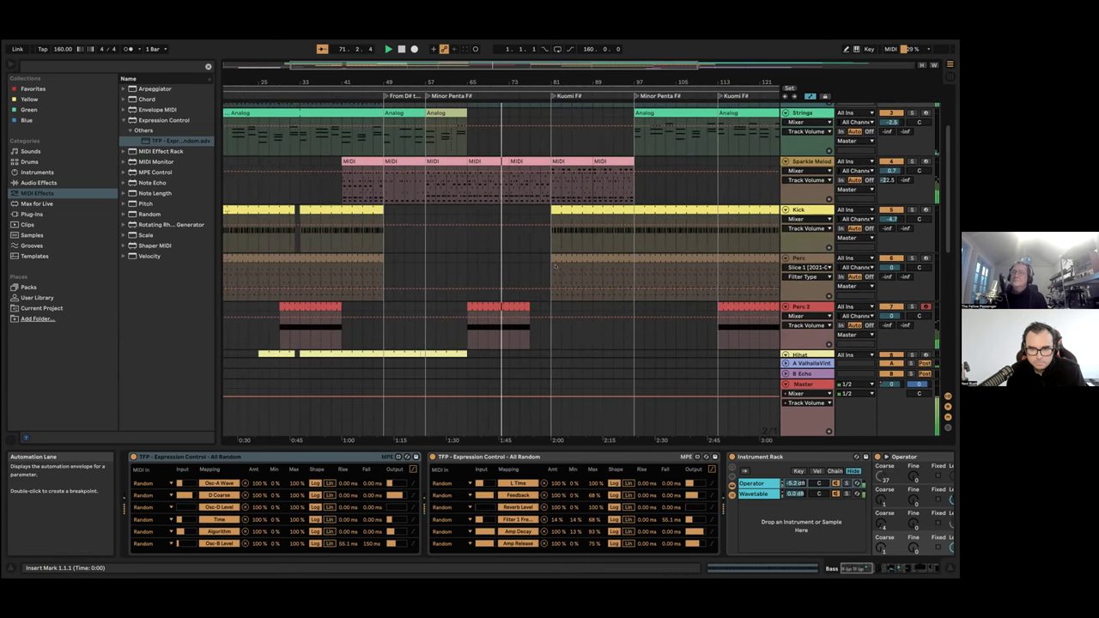
scroll(554, 266, up, 2)
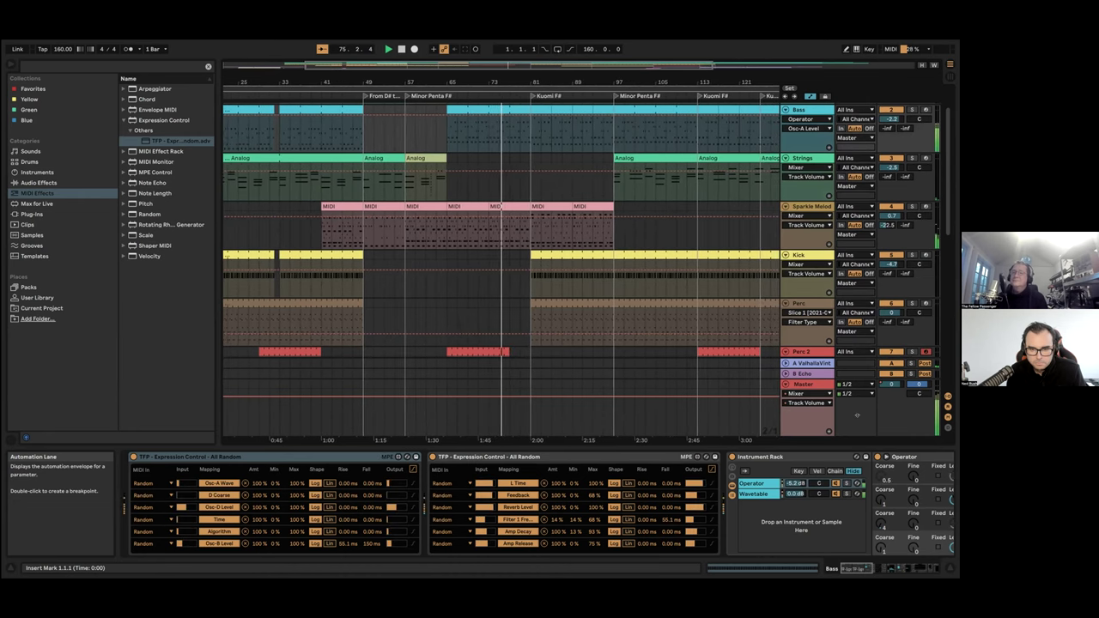
Show the Bass track's Operator, Vocoder and Audio Effect Rack, and examine the arrangement's tracks down to Break Kick during playback
click(901, 560)
drag(904, 559, 858, 560)
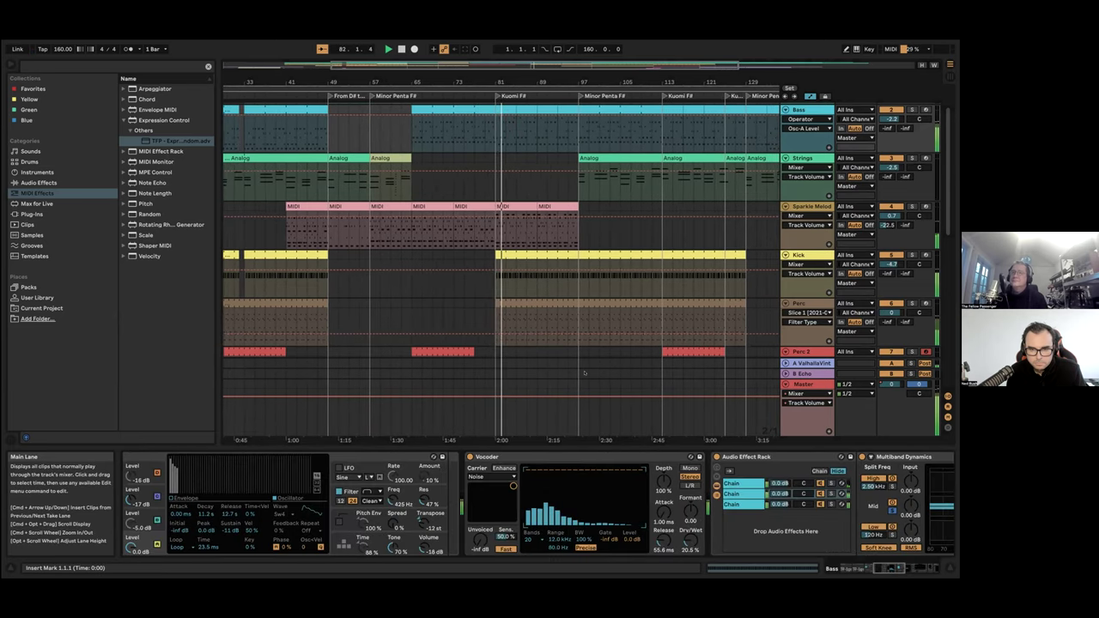
scroll(585, 372, down, 3)
scroll(592, 314, down, 5)
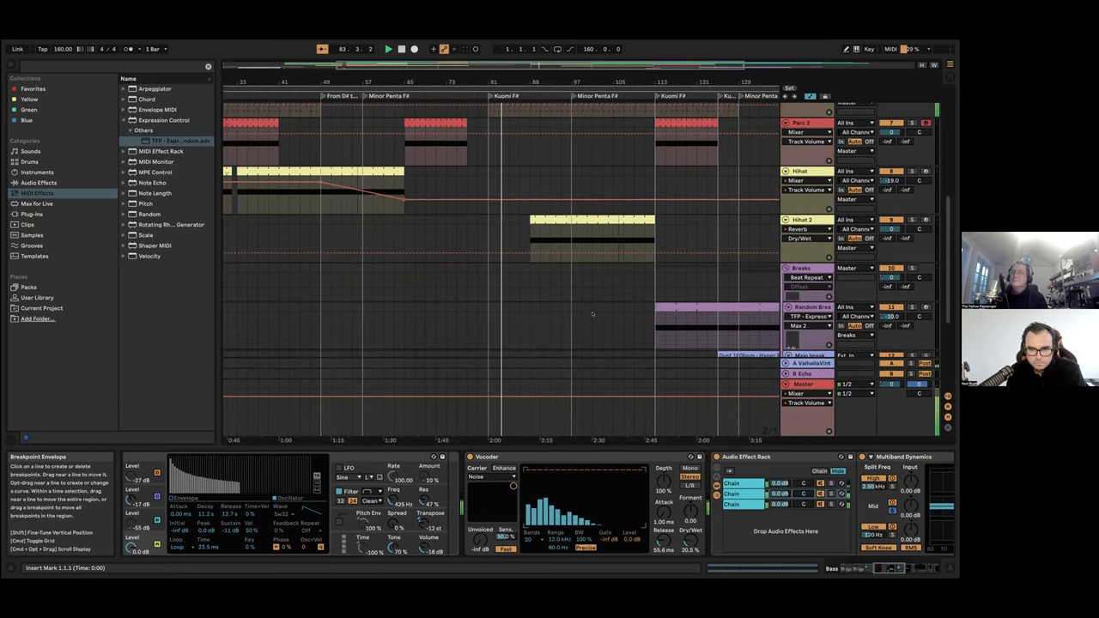
scroll(592, 314, down, 4)
scroll(592, 315, up, 3)
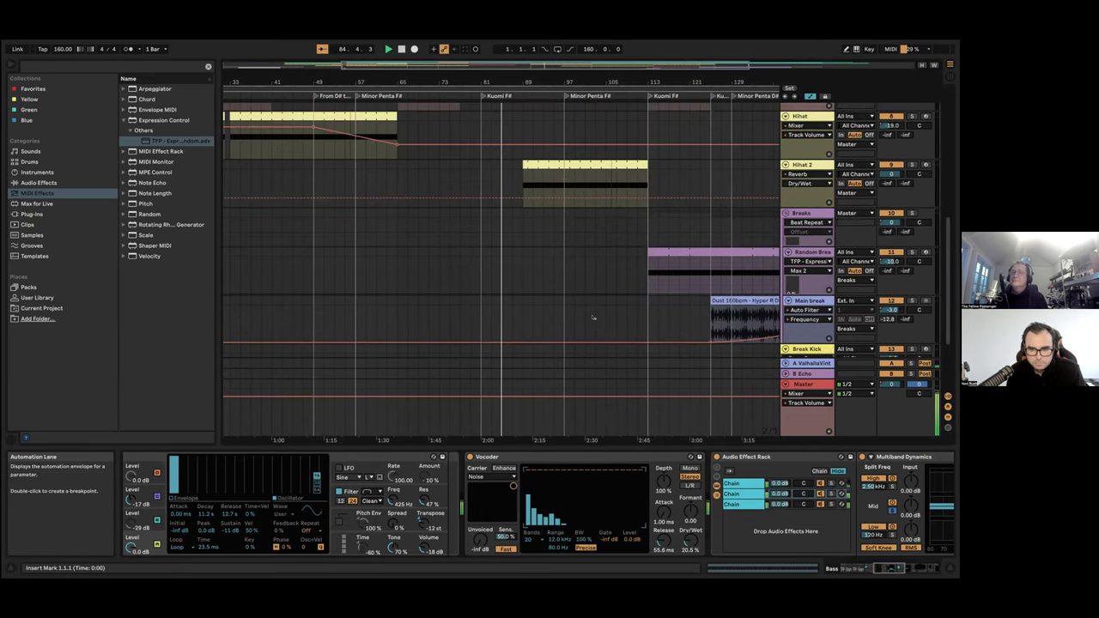
scroll(592, 314, up, 4)
scroll(592, 315, up, 6)
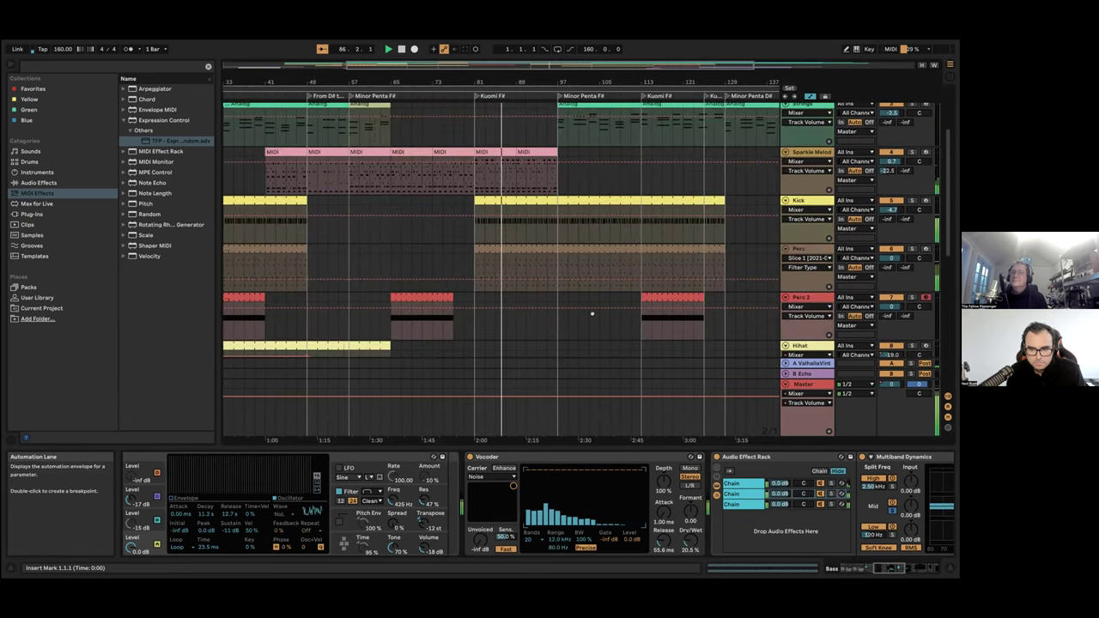
scroll(593, 316, up, 1)
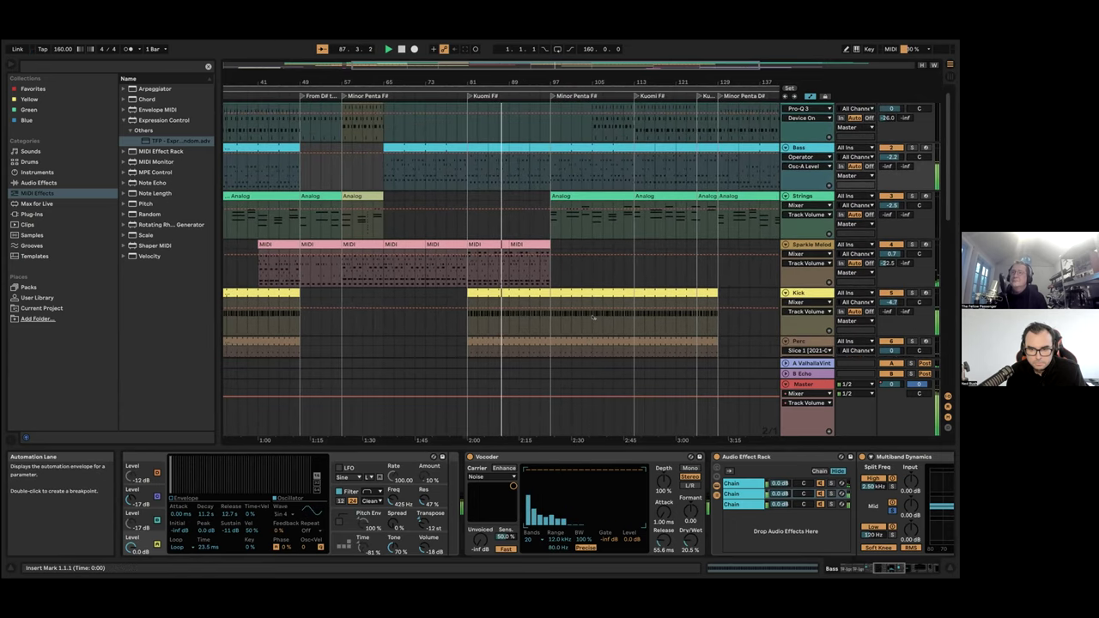
Compare the Kick, Perc and Hihat tracks with the melodic tracks as playback moves through the Kuomi F# section
scroll(592, 316, down, 2)
scroll(592, 314, up, 1)
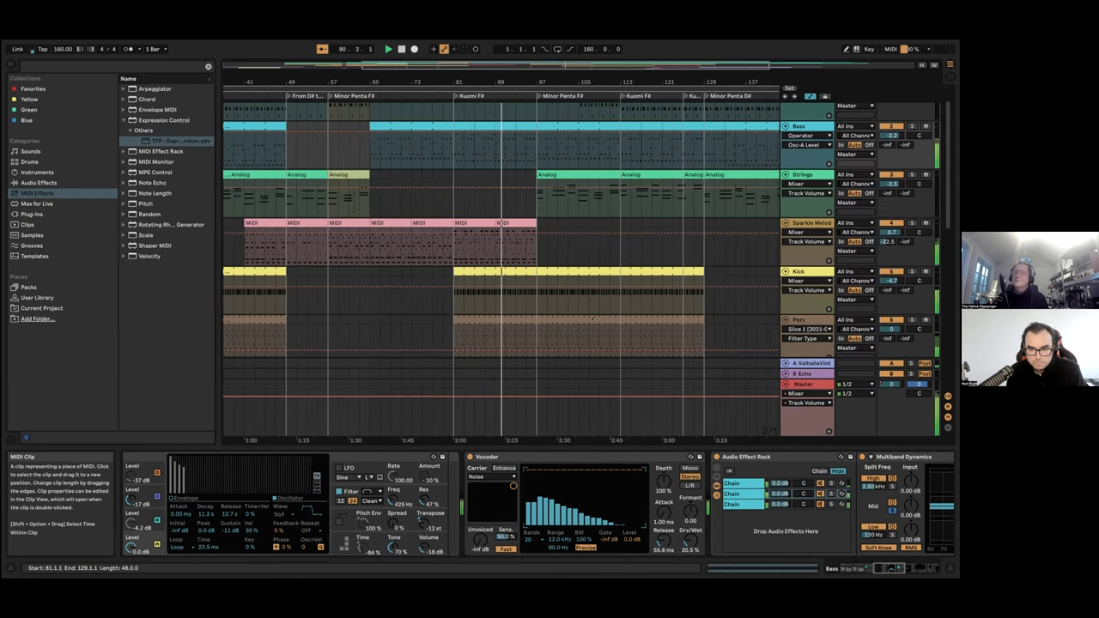
scroll(592, 315, down, 4)
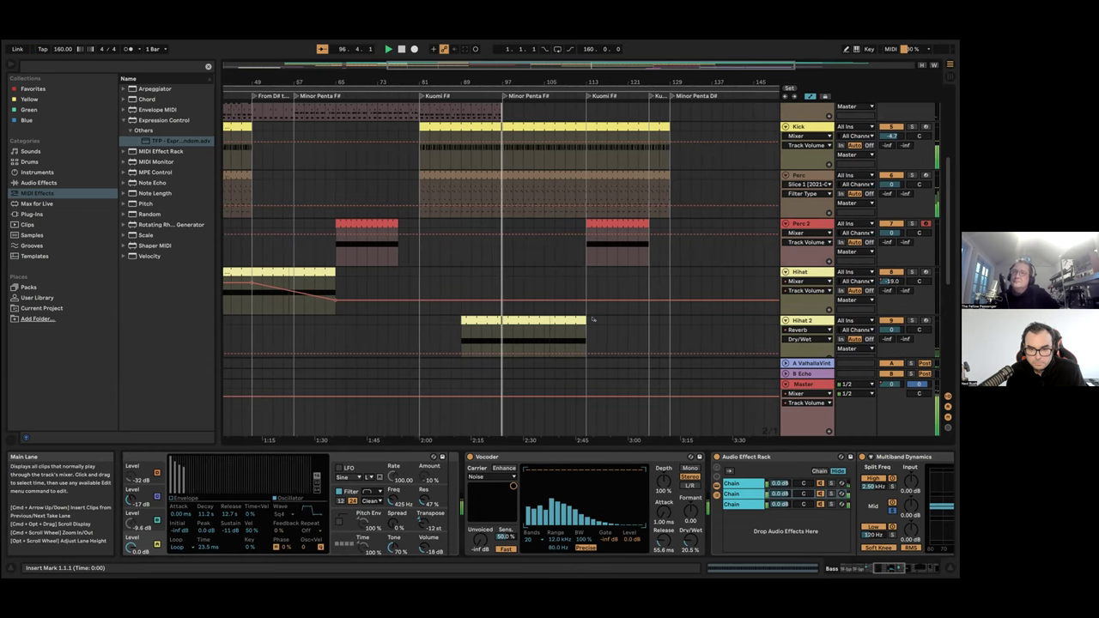
scroll(593, 319, up, 2)
scroll(592, 319, up, 4)
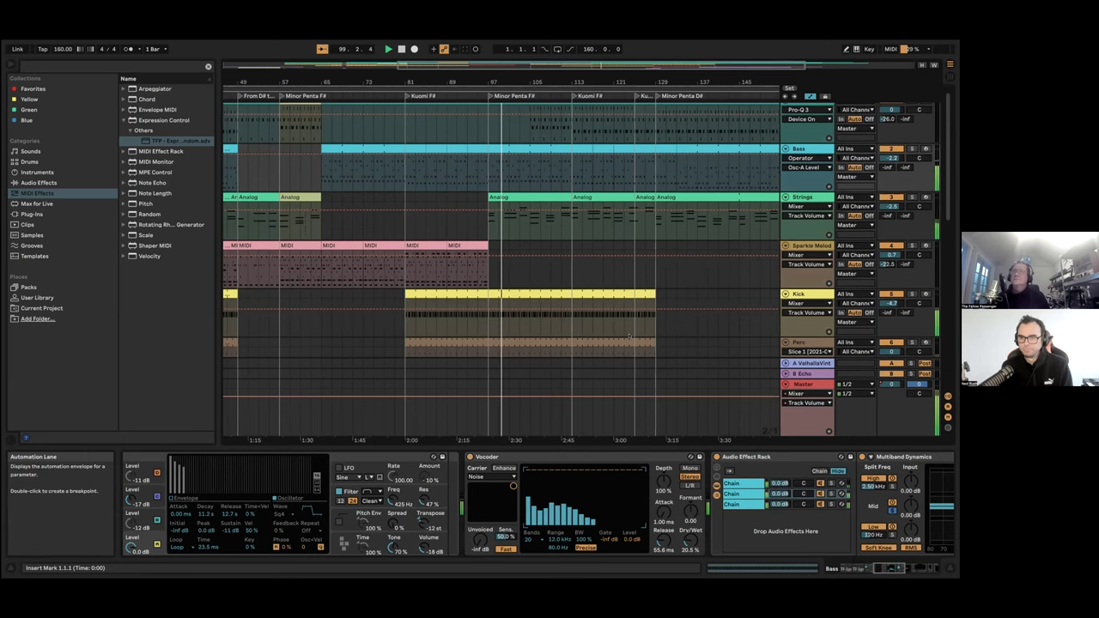
scroll(629, 336, up, 1)
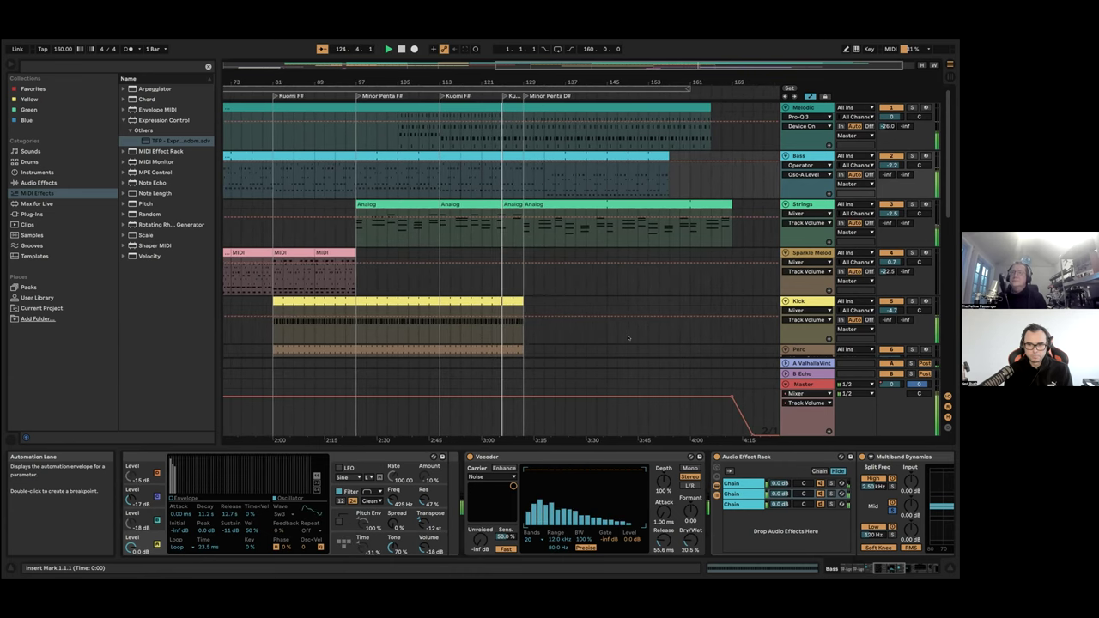
Follow the Random Break and Main break clips around the Minor Penta D# marker, returning to the Bass and Strings tracks
scroll(629, 339, down, 3)
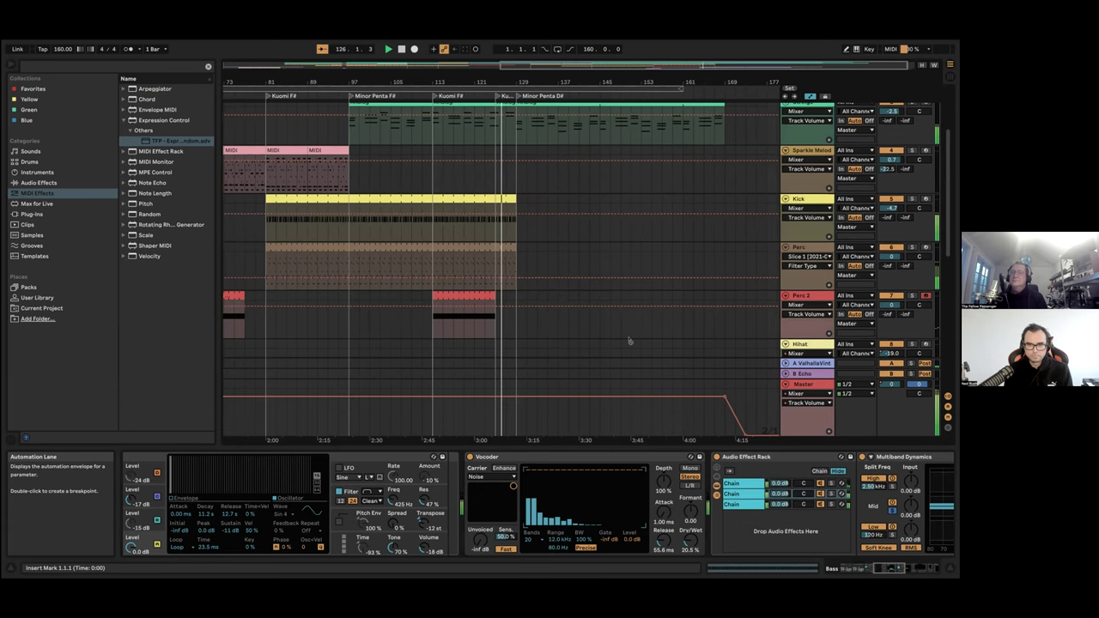
scroll(629, 341, down, 3)
scroll(627, 338, down, 3)
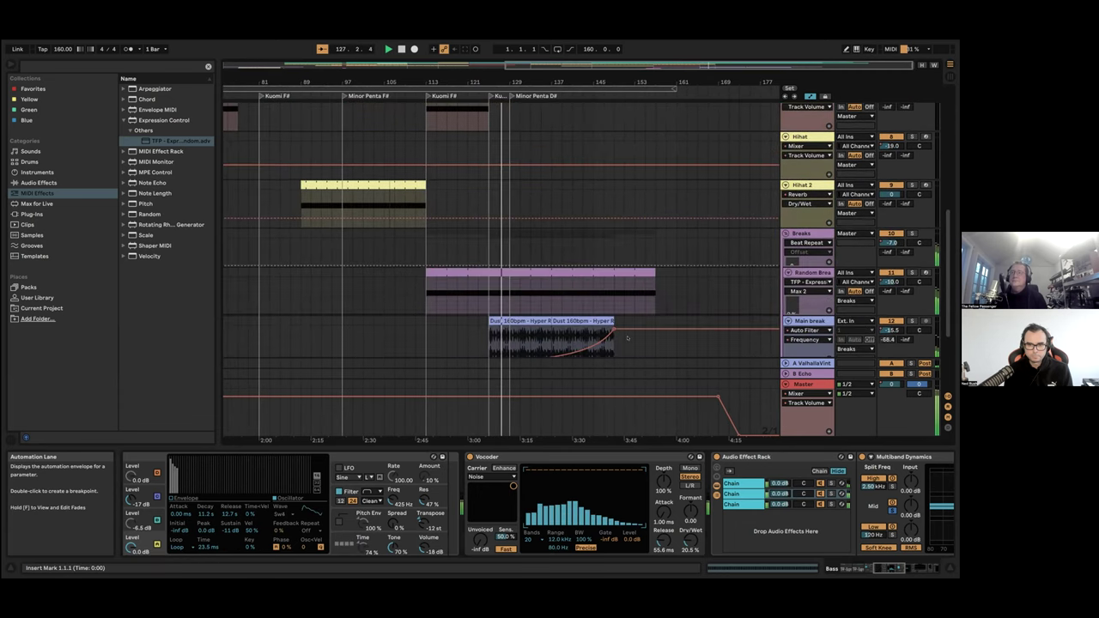
scroll(627, 339, down, 2)
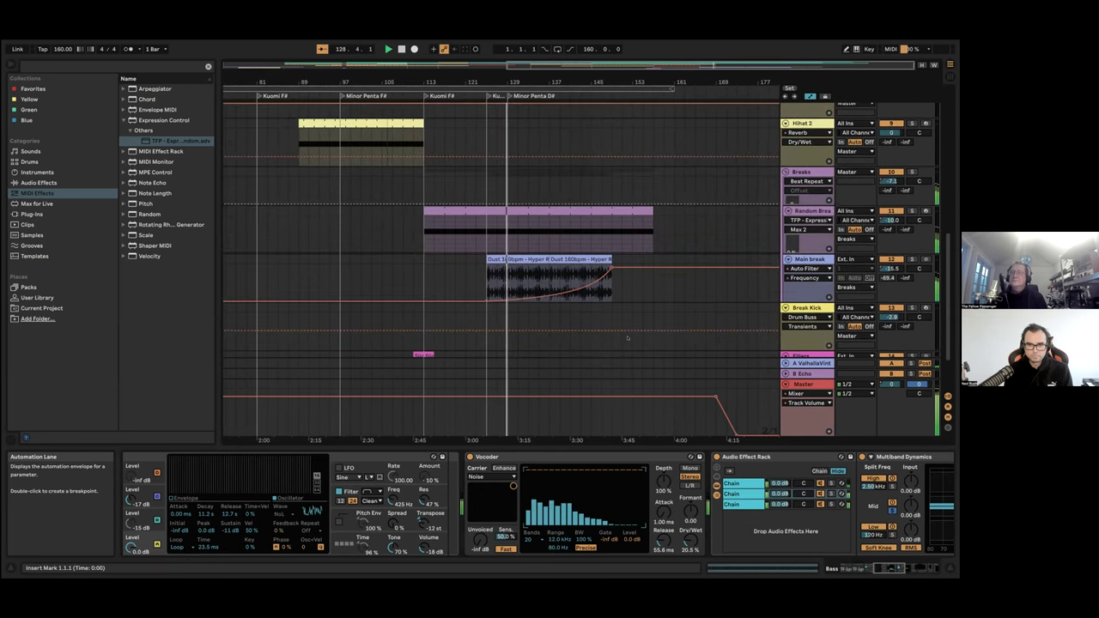
scroll(628, 339, up, 5)
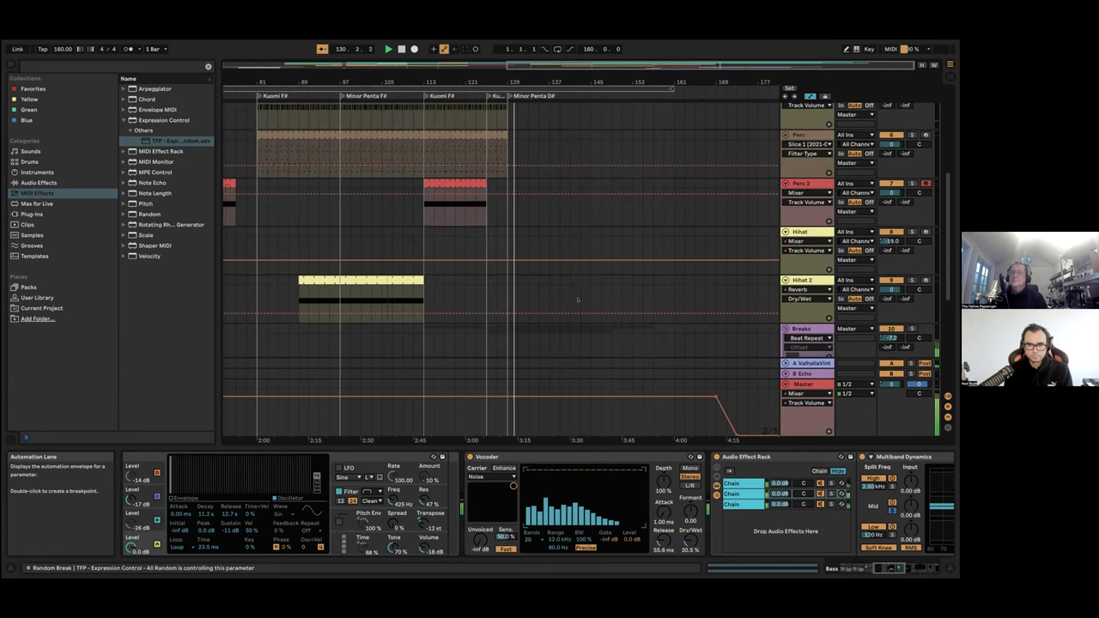
scroll(591, 242, up, 5)
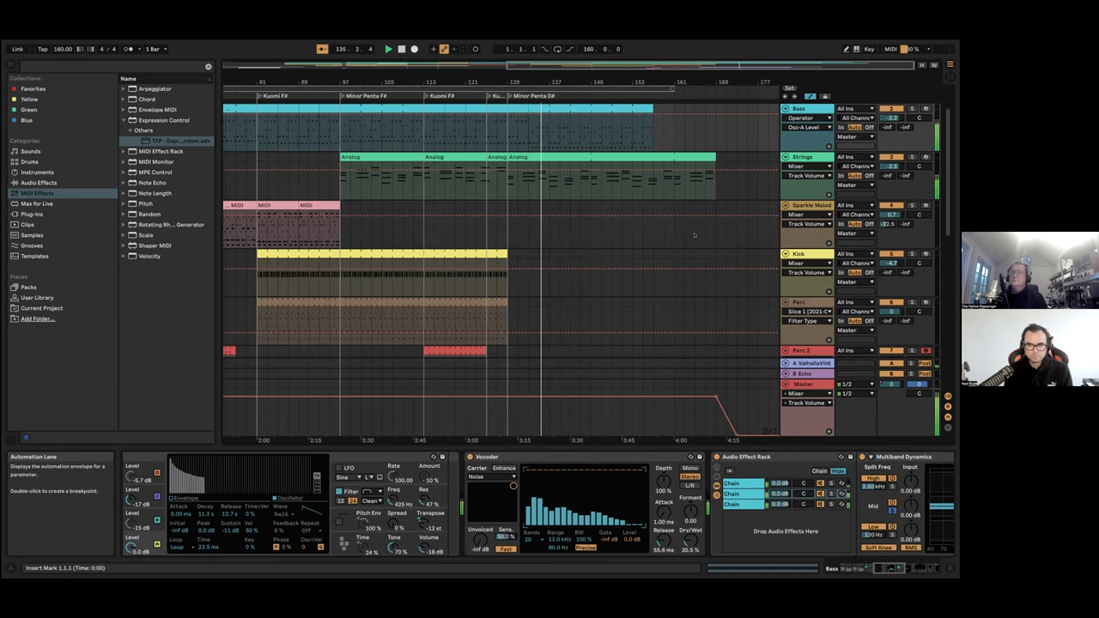
Examine the Break Kick and Fillers tracks below the breaks during playback, back up to the Melodic track
scroll(694, 234, down, 5)
scroll(695, 235, down, 3)
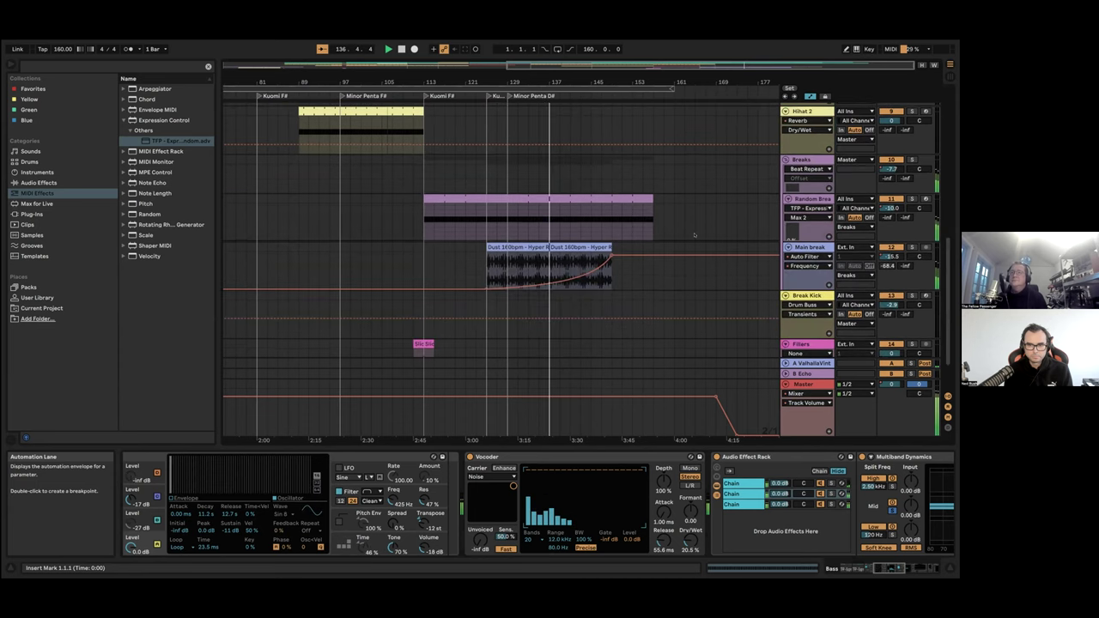
scroll(695, 235, down, 2)
scroll(695, 234, up, 6)
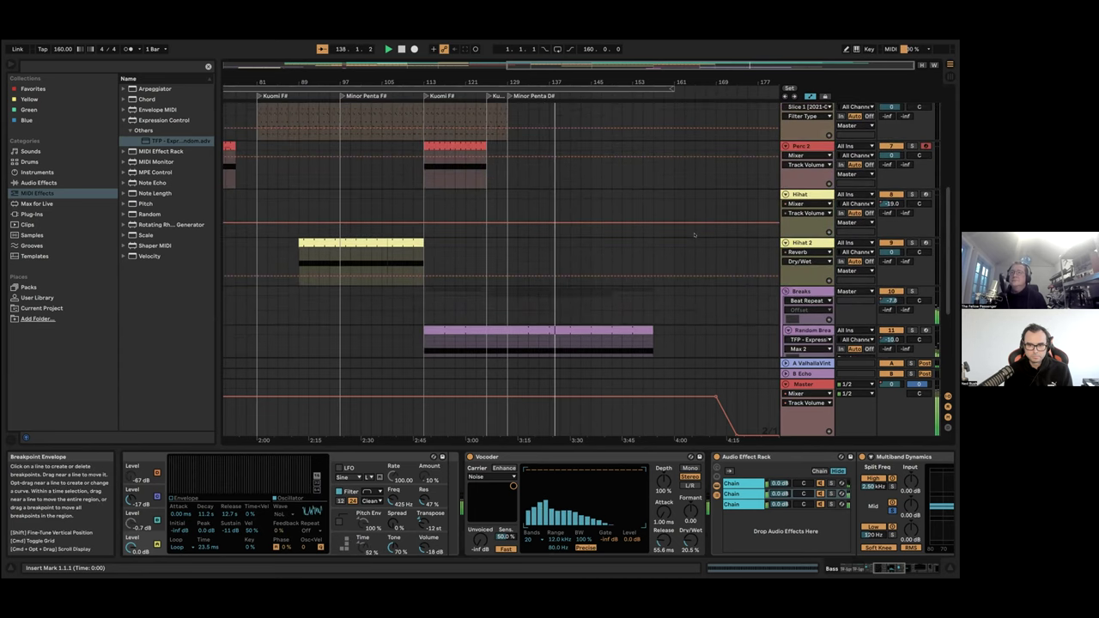
scroll(695, 234, up, 4)
scroll(694, 234, up, 3)
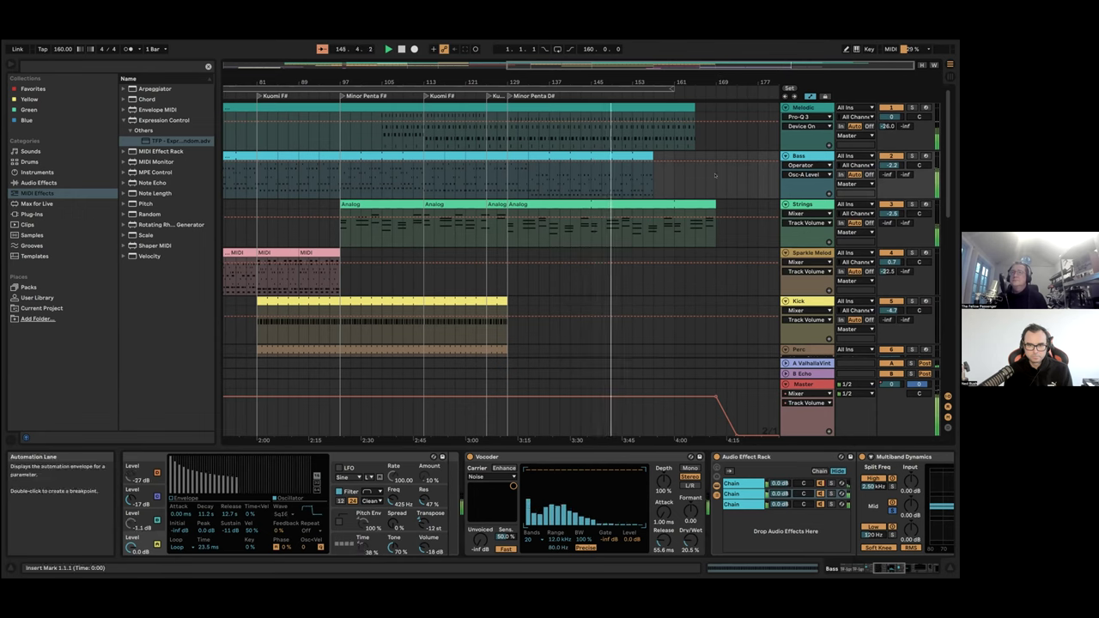
Check the Breaks group and Main break's Auto Filter frequency automation near the end of the arrangement
scroll(715, 175, down, 5)
scroll(714, 175, down, 3)
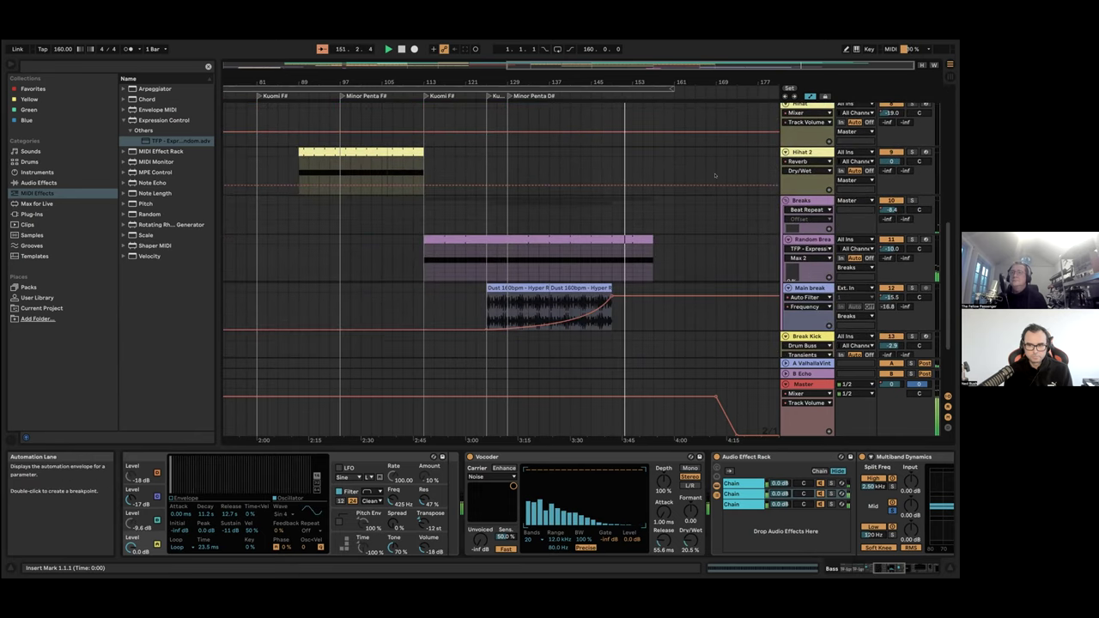
scroll(714, 175, up, 5)
scroll(714, 175, up, 2)
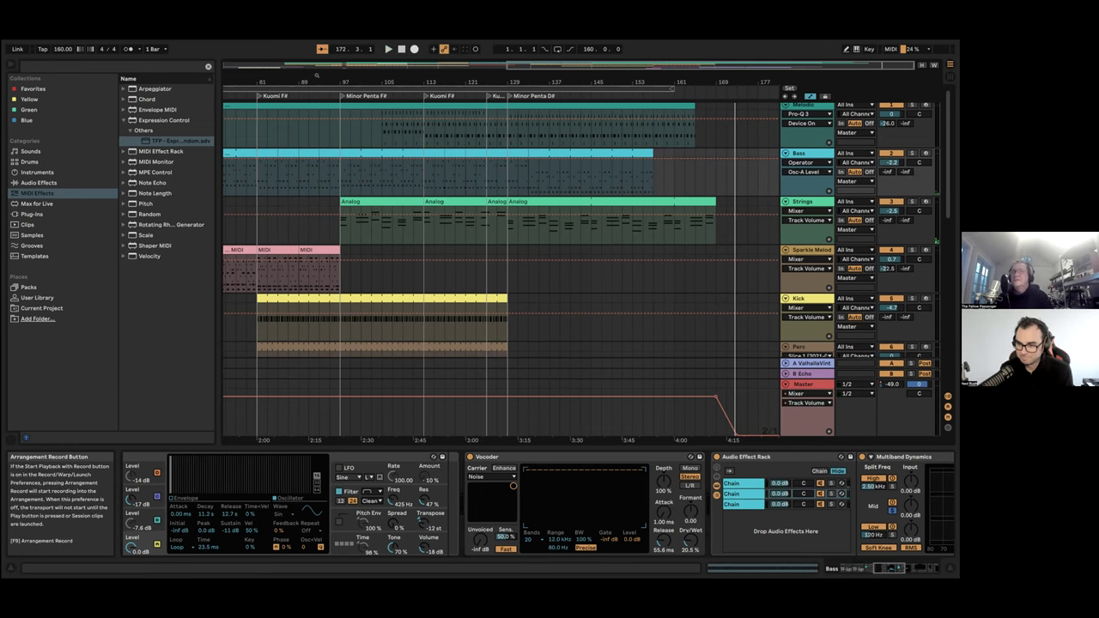
Return to the beginning of the arrangement and review the opening clips across its tracks
scroll(412, 75, left, 6)
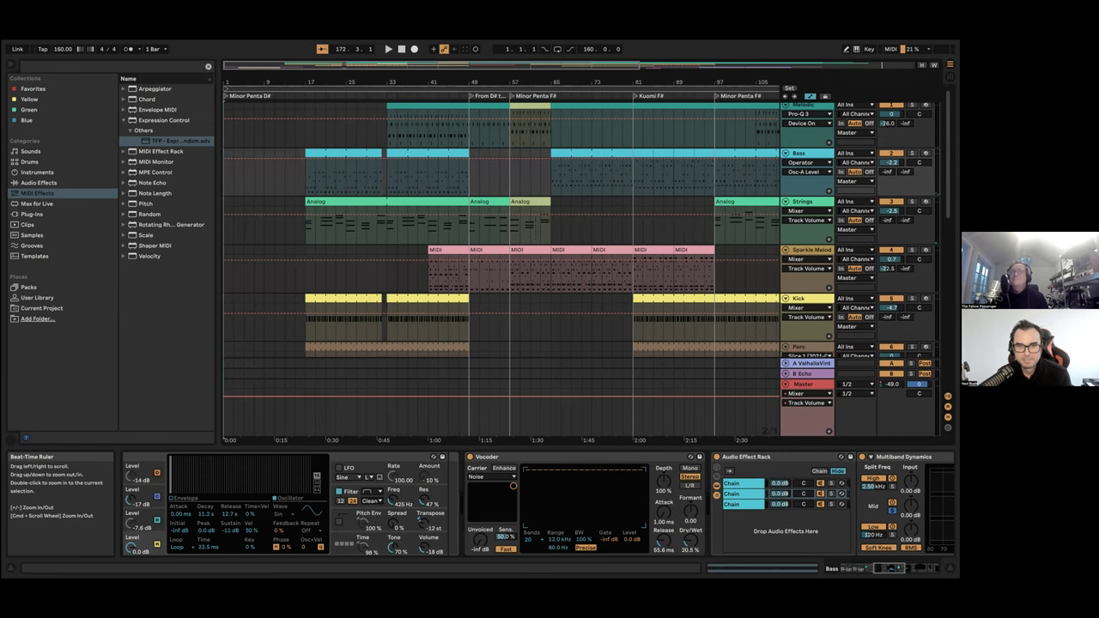
click(354, 153)
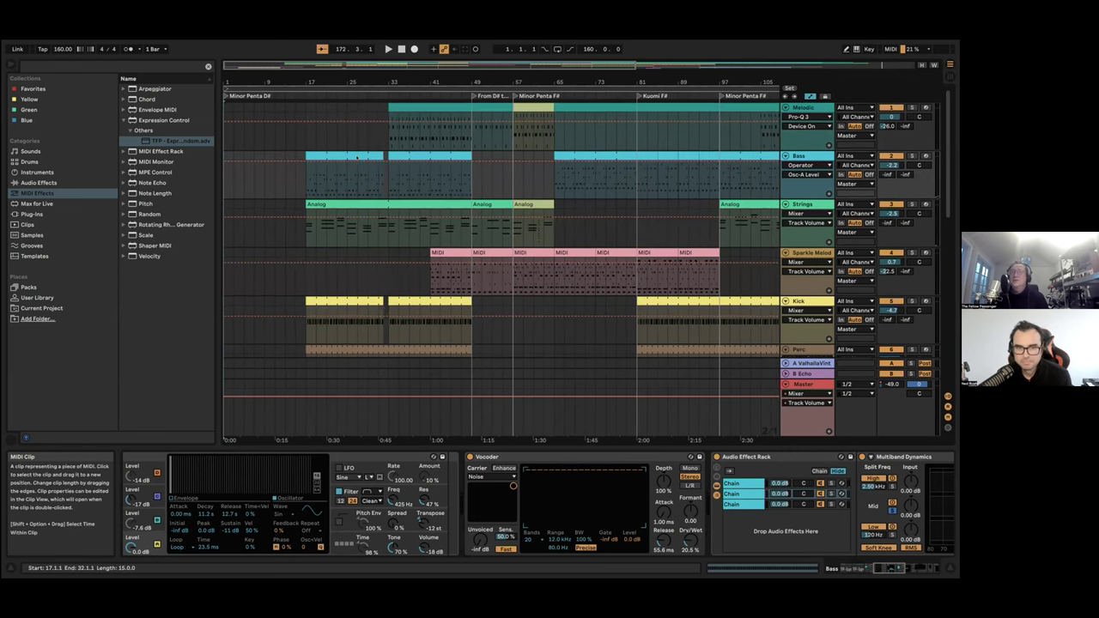
scroll(356, 156, down, 3)
scroll(356, 156, down, 3)
scroll(355, 154, up, 6)
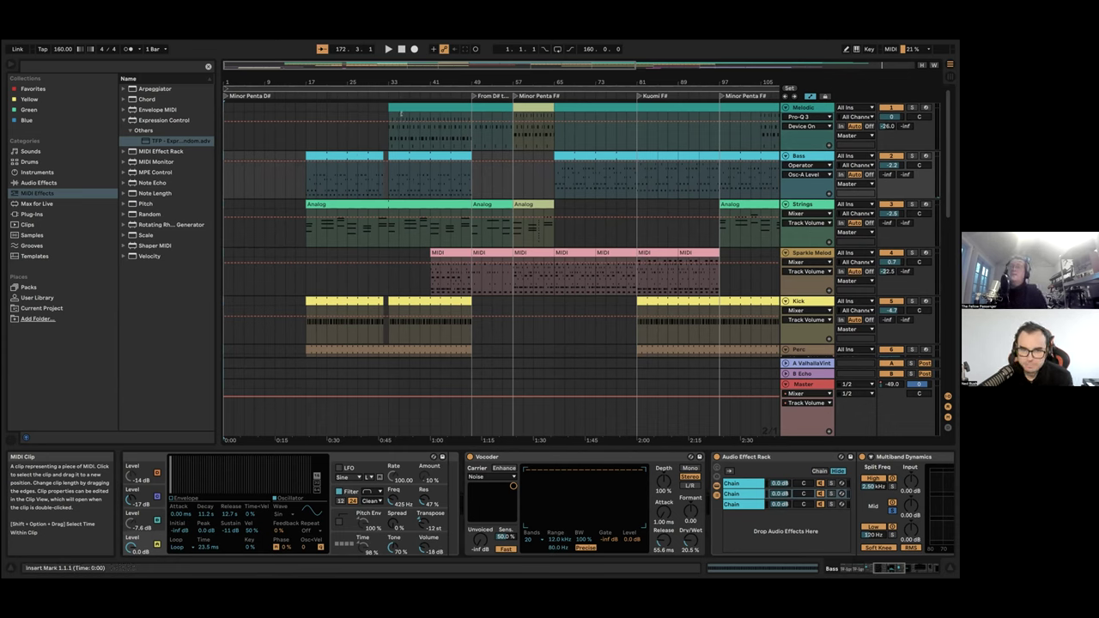
Show the Perc 2 track's devices and select all the TFP - Methanicle samples in its sample layer list
scroll(470, 252, down, 3)
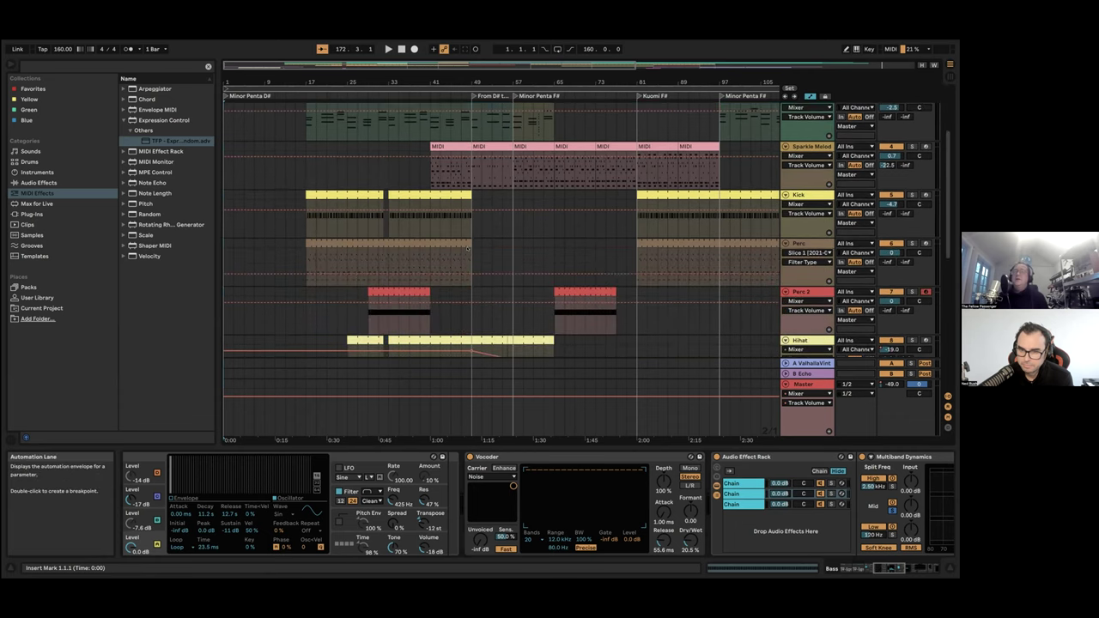
scroll(467, 250, down, 2)
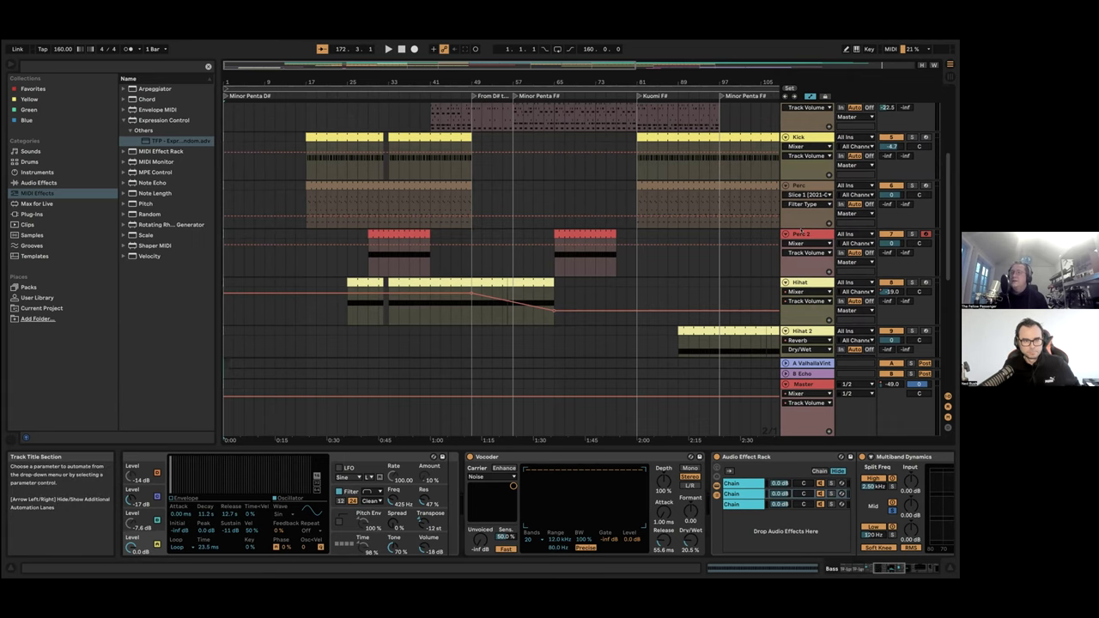
click(801, 234)
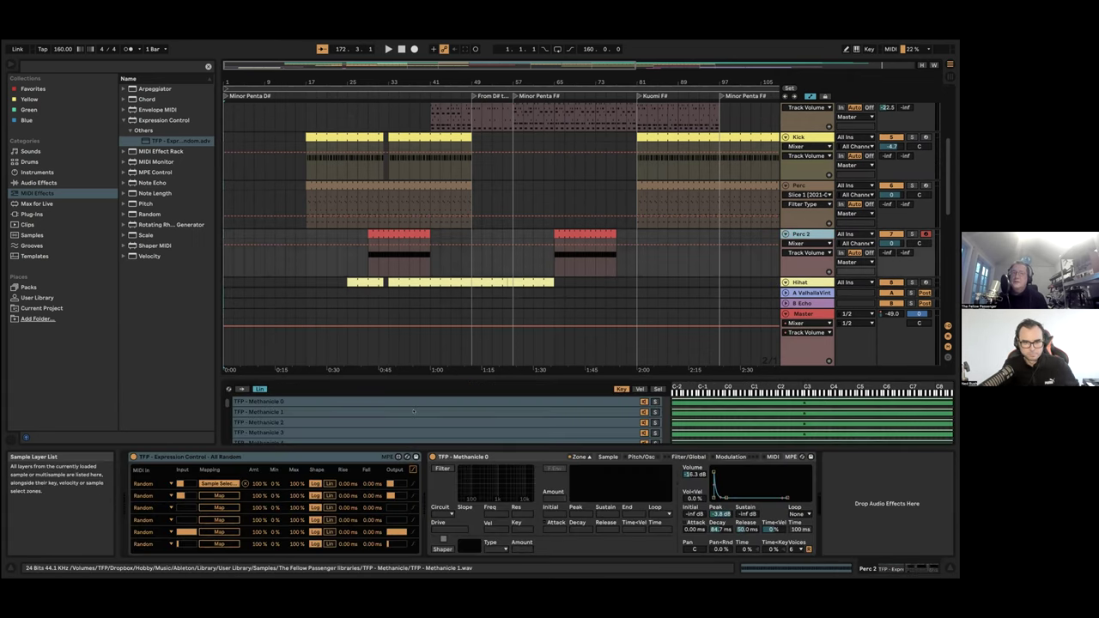
key(super+a)
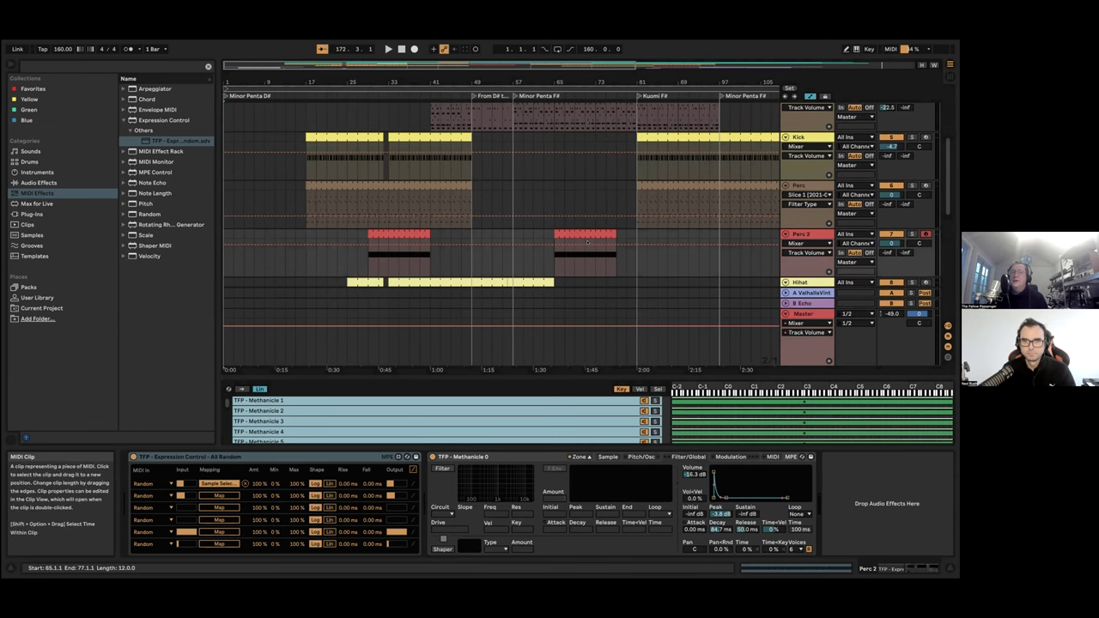
Zoom the arrangement in on the melodic tracks around the From D# to F# overlap marker
scroll(587, 243, up, 5)
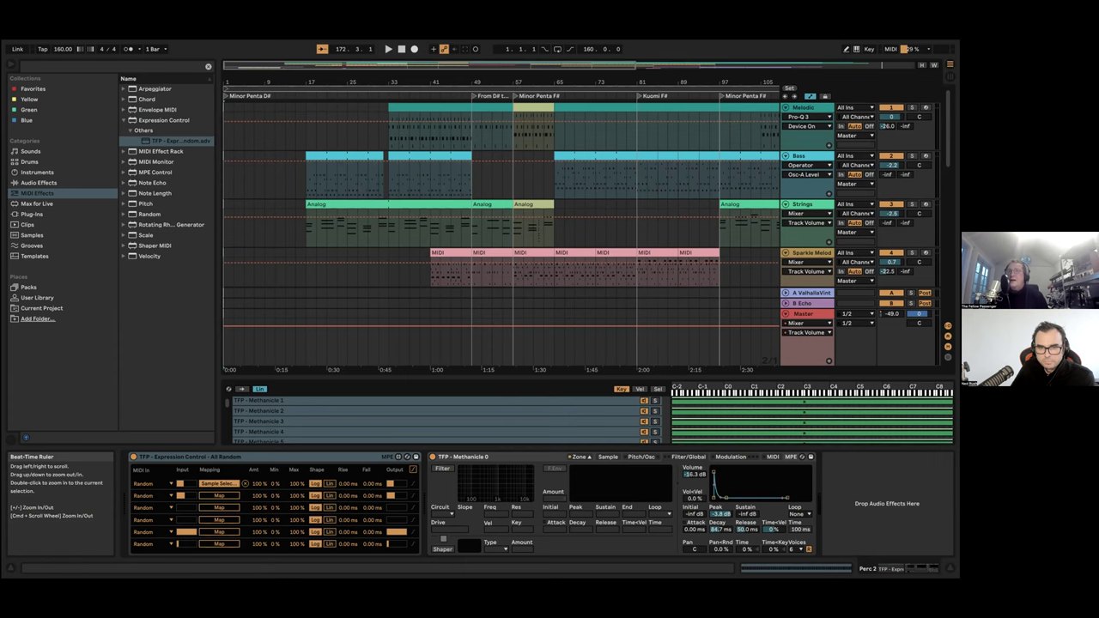
key(minus)
key(minus)
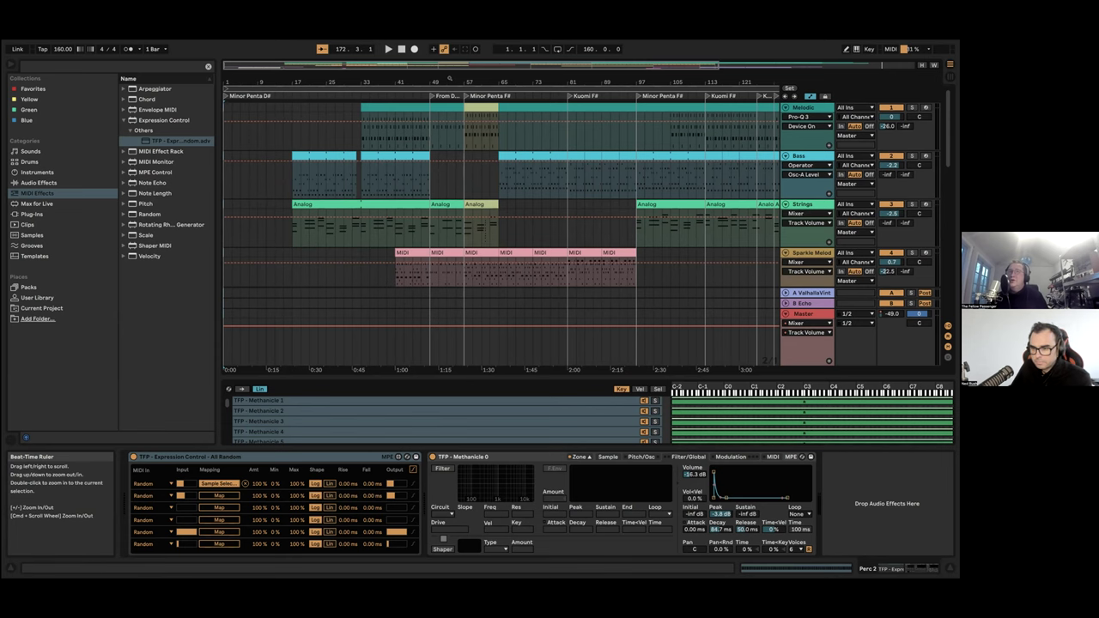
drag(448, 77, 448, 112)
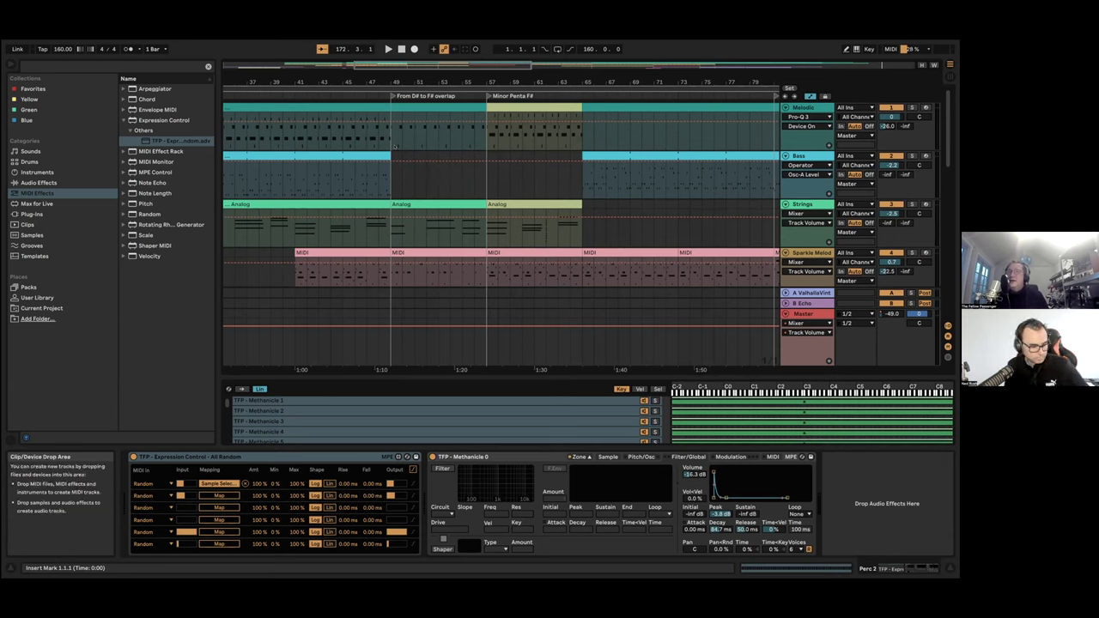
Examine the scale-change markers along the melodic tracks, from the D# to F# overlap through the Kuomi F# sections to Minor Penta D#
click(395, 131)
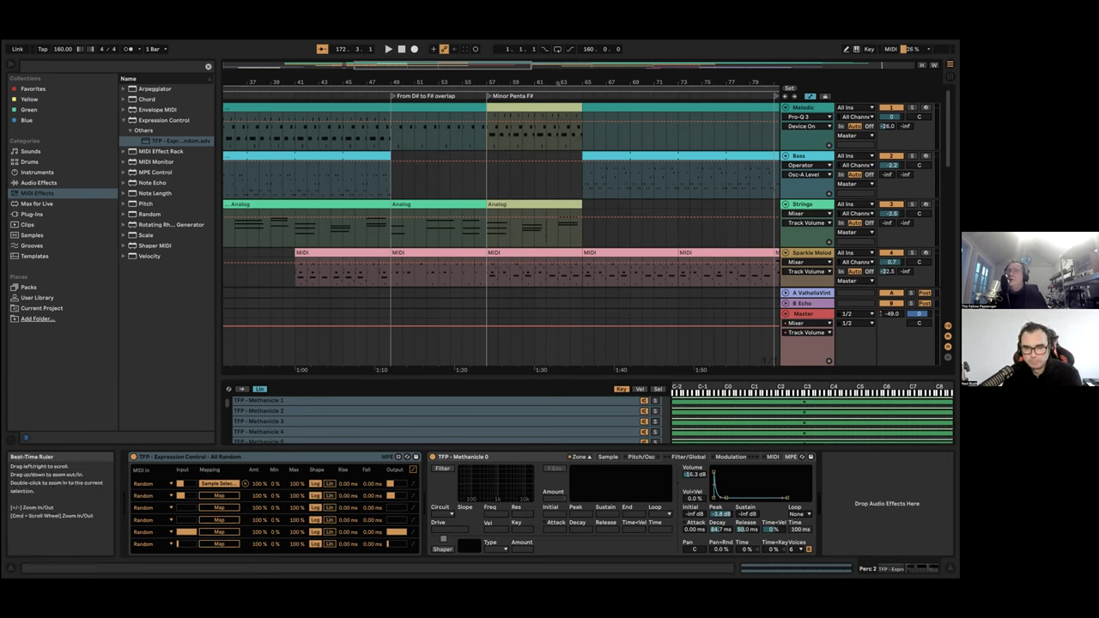
key(minus)
key(minus)
key(minus)
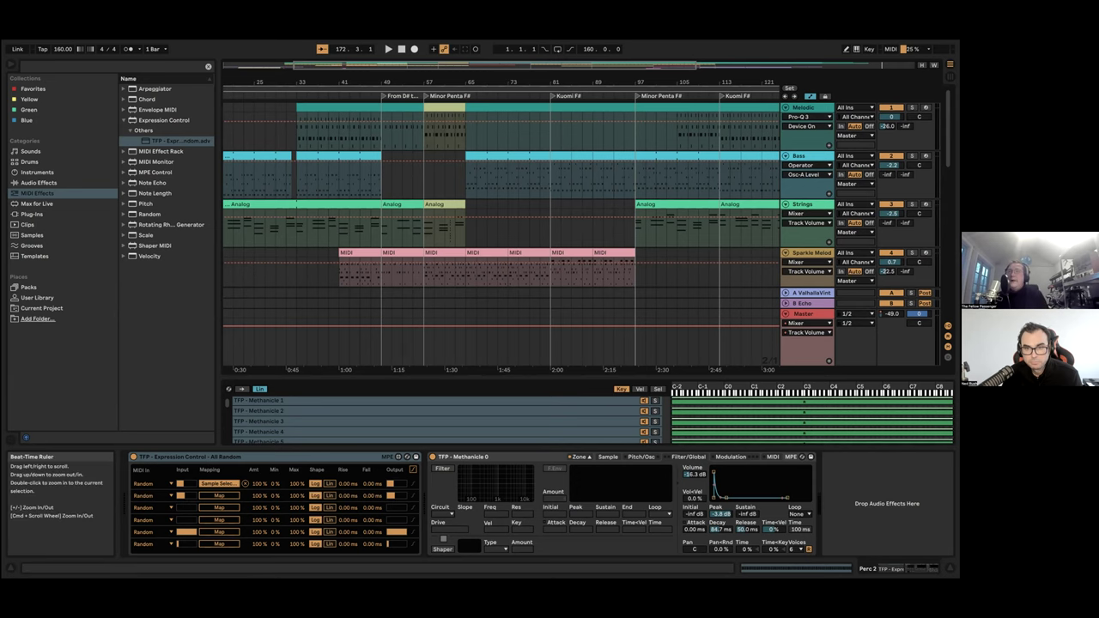
scroll(500, 232, right, 10)
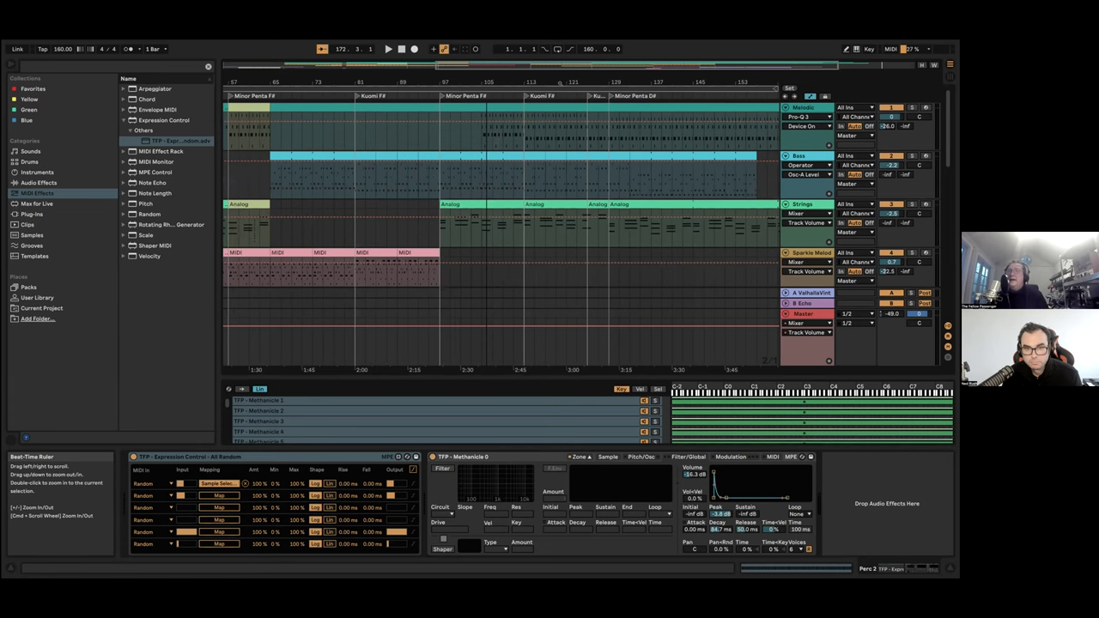
key(plus)
key(plus)
drag(507, 101, 498, 106)
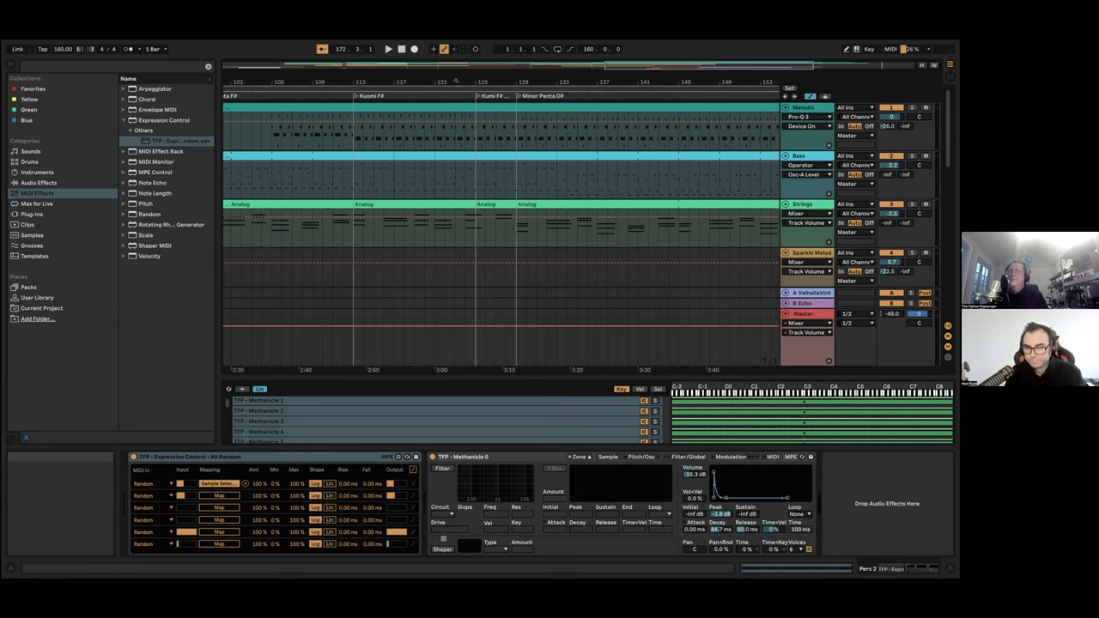
drag(713, 82, 714, 99)
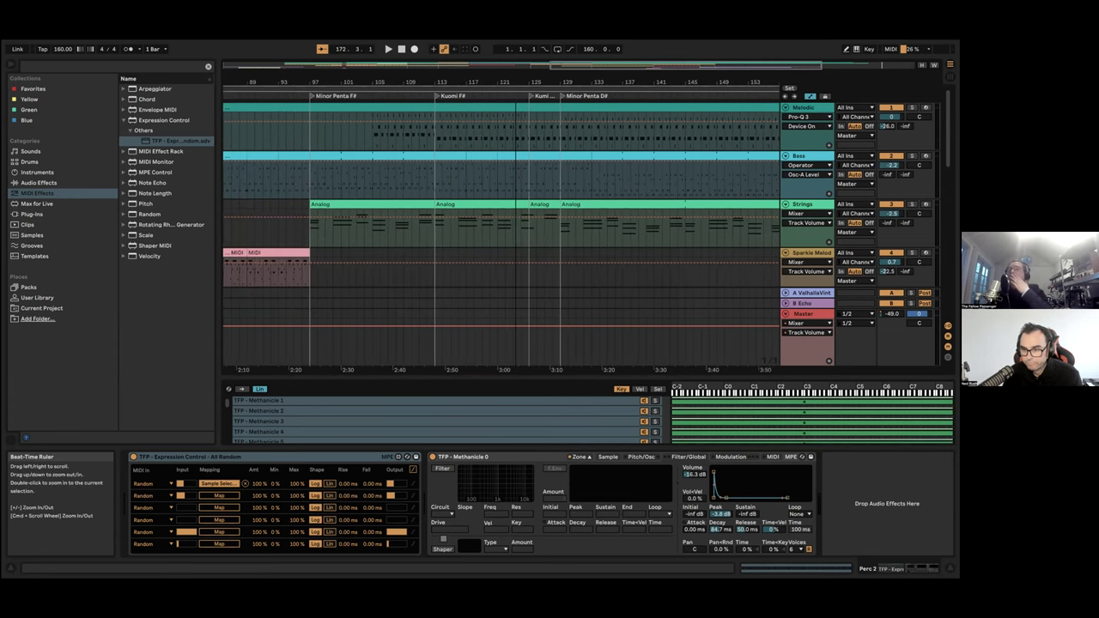
drag(536, 84, 536, 96)
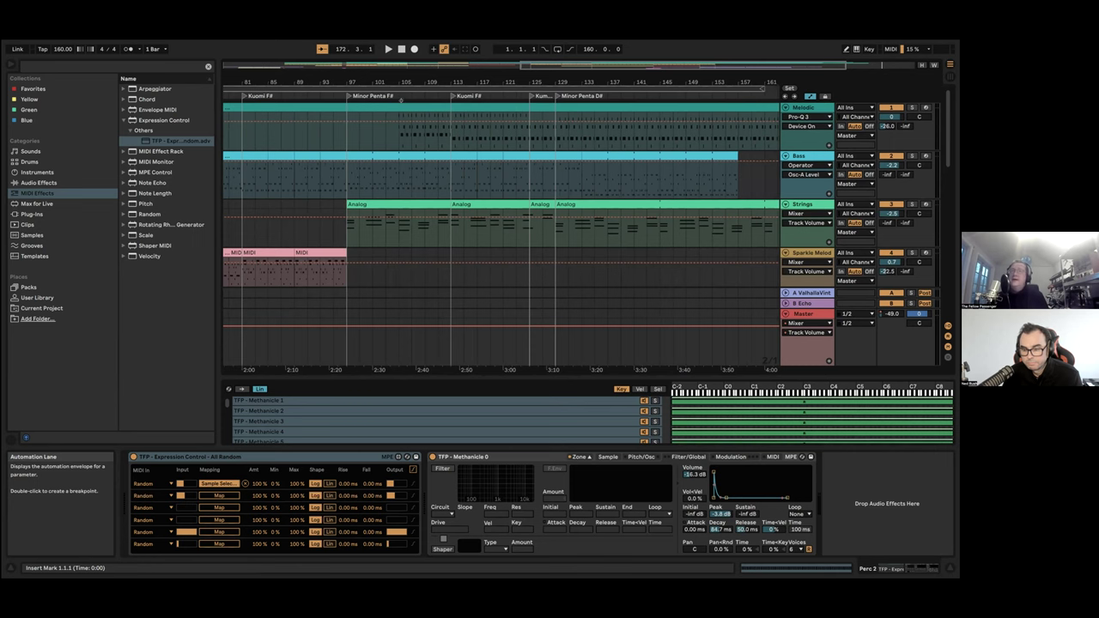
drag(422, 83, 805, 87)
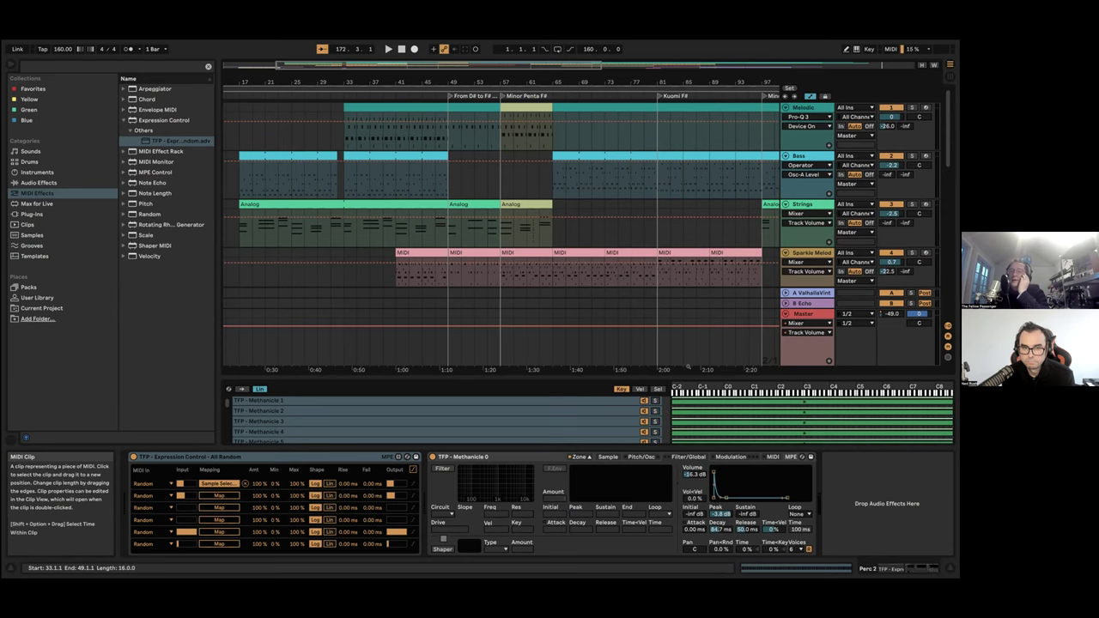
Compare the notes and scale settings of the Bass clips starting at bars 33 and 65 and the Melodic clip at bar 33
double_click(404, 158)
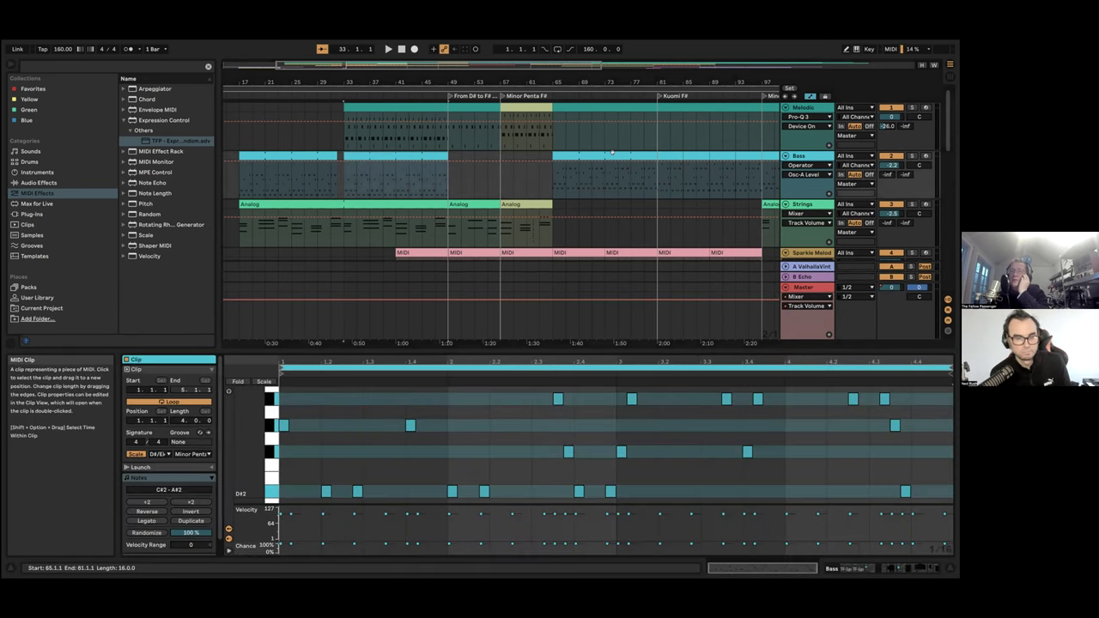
click(601, 156)
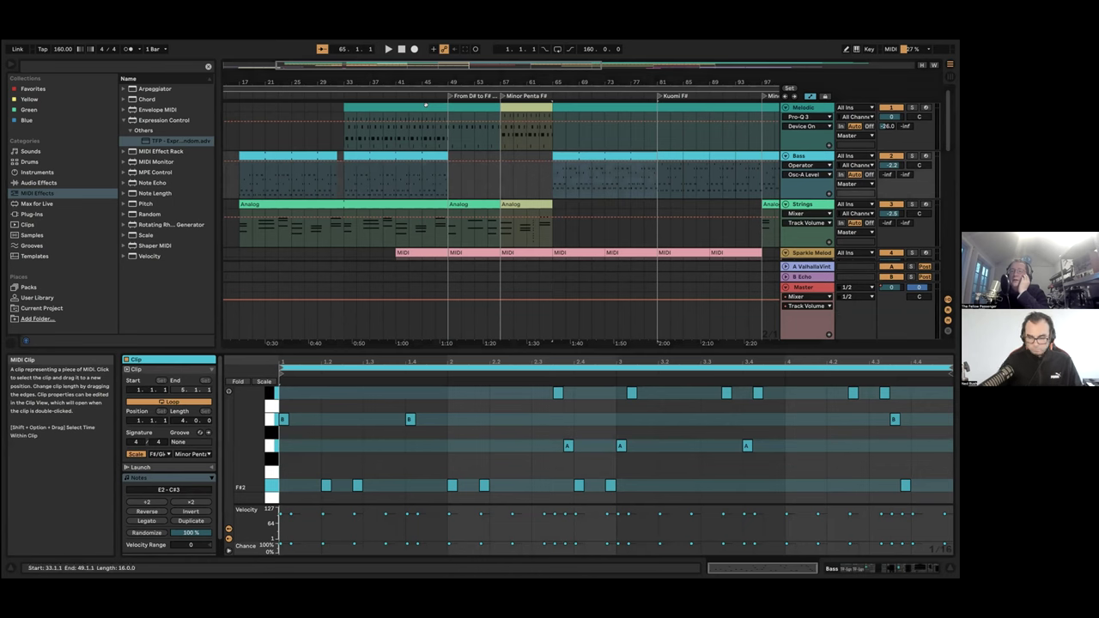
click(395, 128)
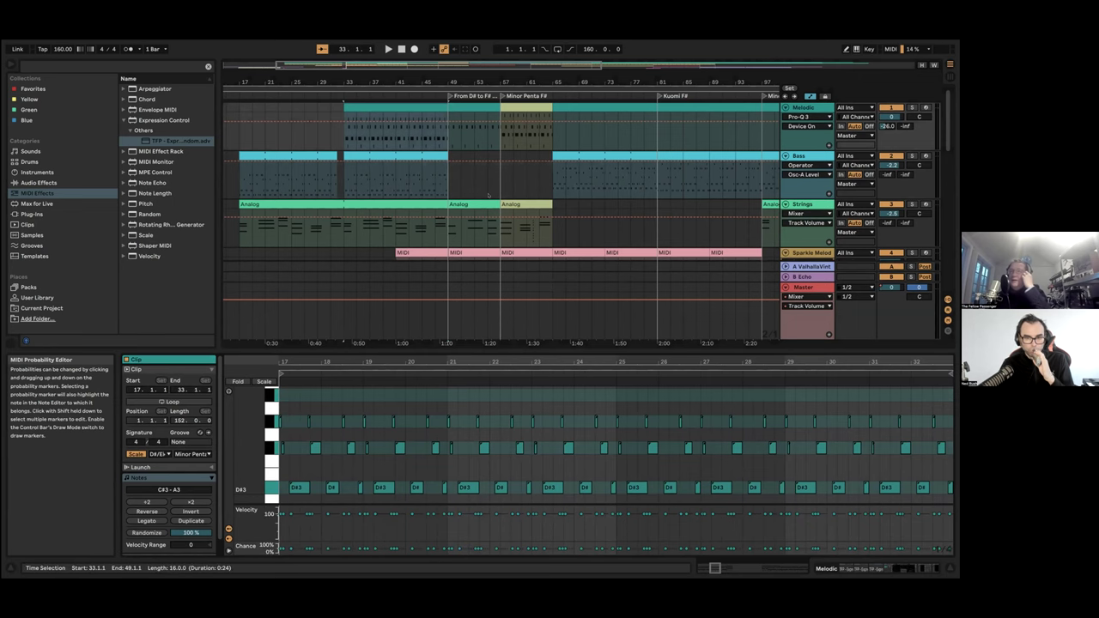
Solo the Sparkle Melody track and audition it from bar 41
scroll(488, 195, down, 3)
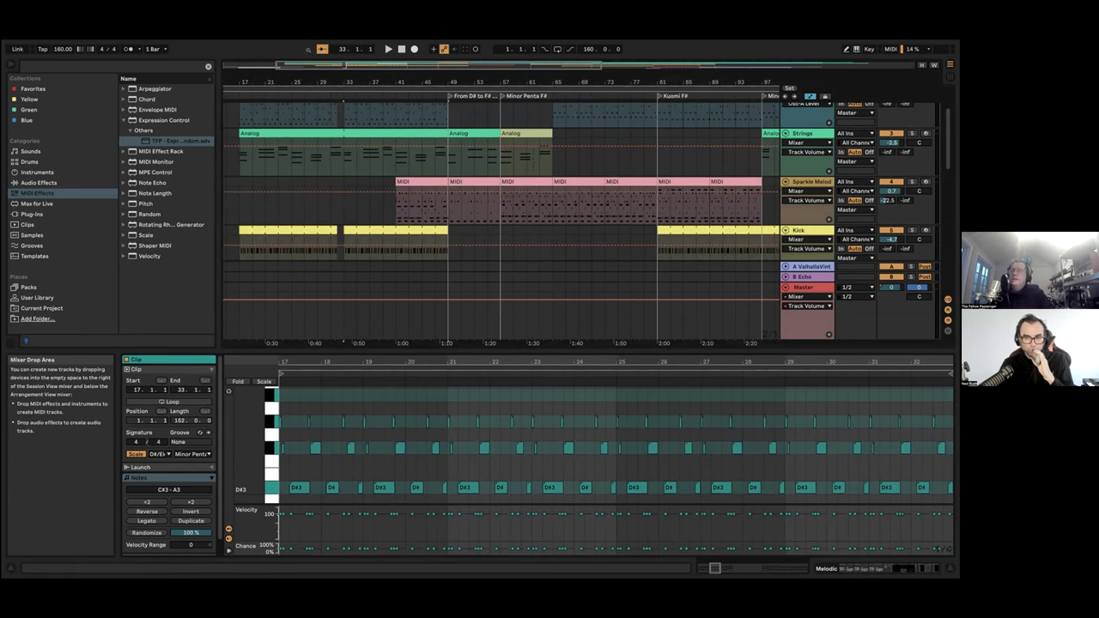
click(395, 99)
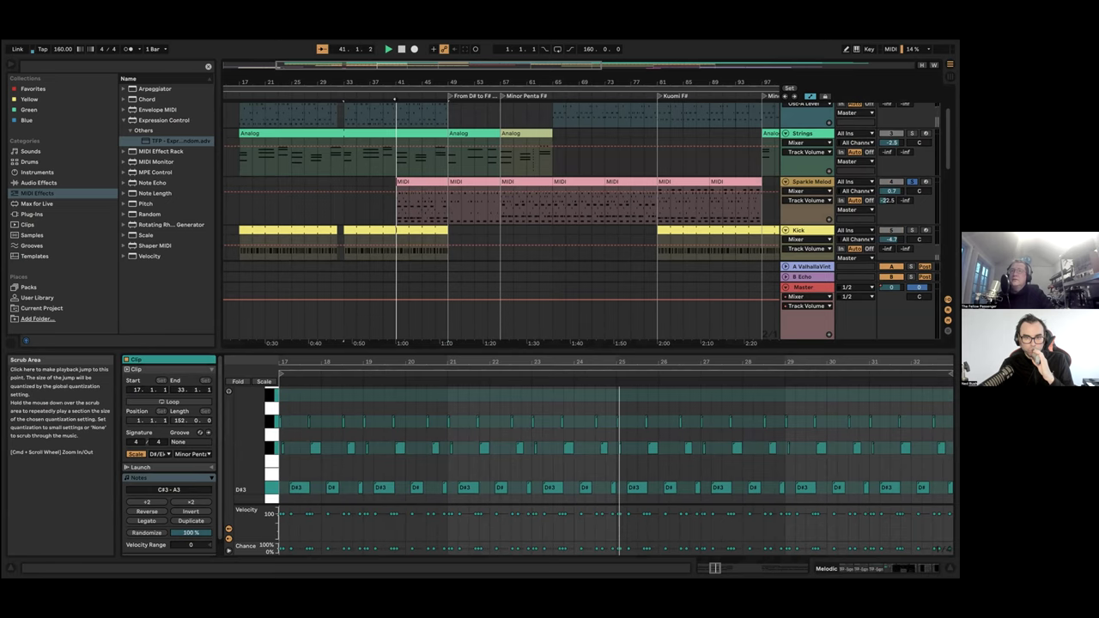
scroll(395, 99, left, 3)
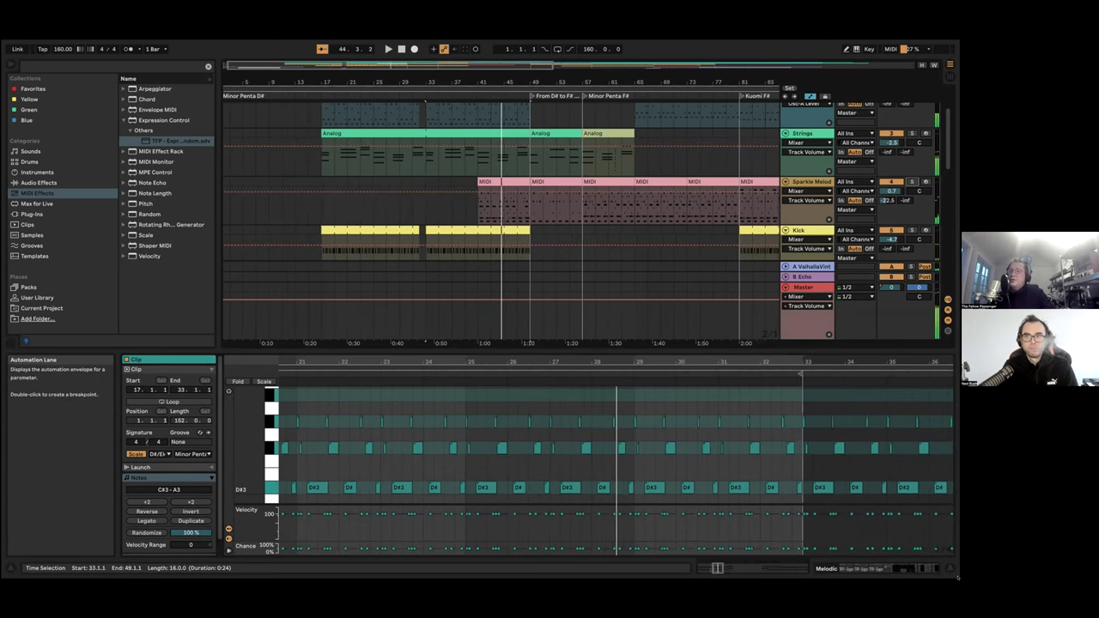
Show the Sparkle Melody track's device chain and unfold its Step Sequencer
click(811, 181)
click(861, 569)
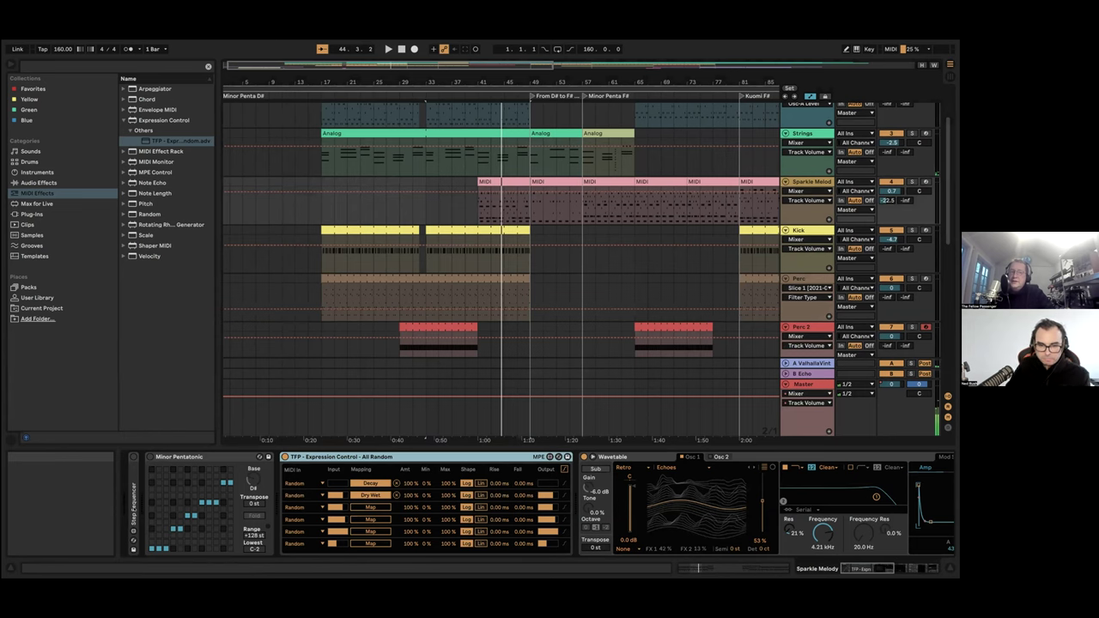
click(189, 456)
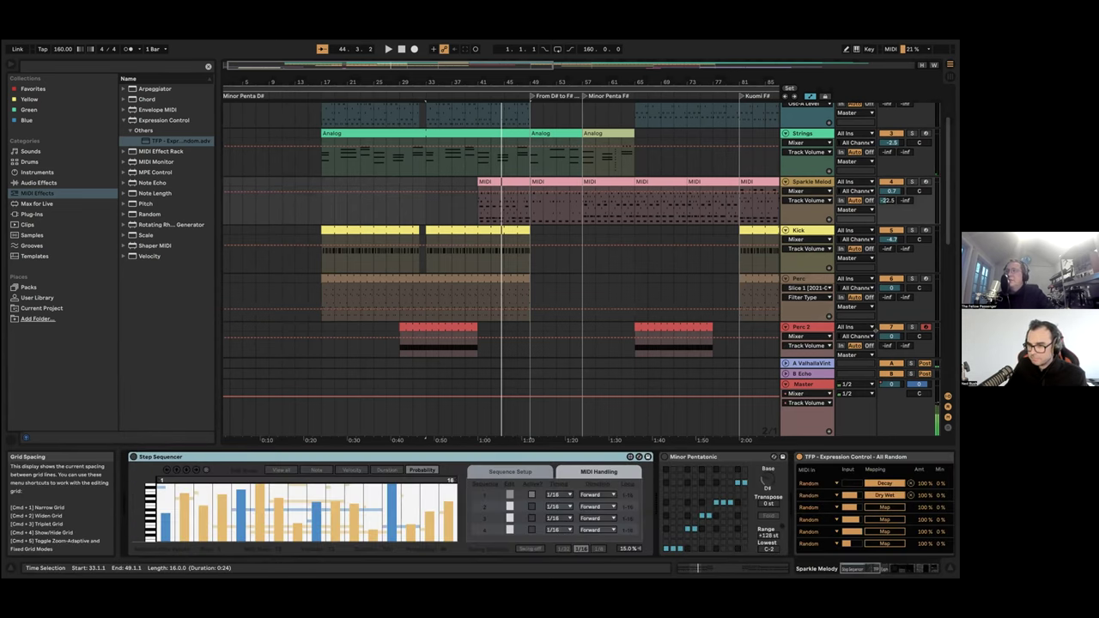
Examine the Sparkle Melody device chain from the Step Sequencer through the random Expression Control to Wavetable
scroll(530, 258, up, 3)
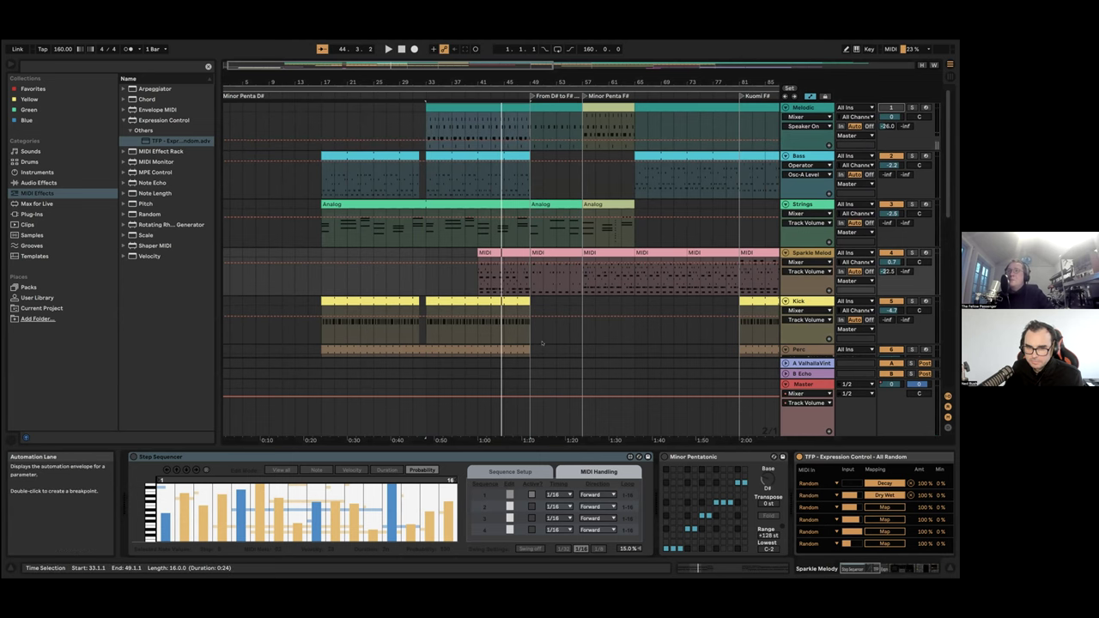
scroll(533, 335, down, 5)
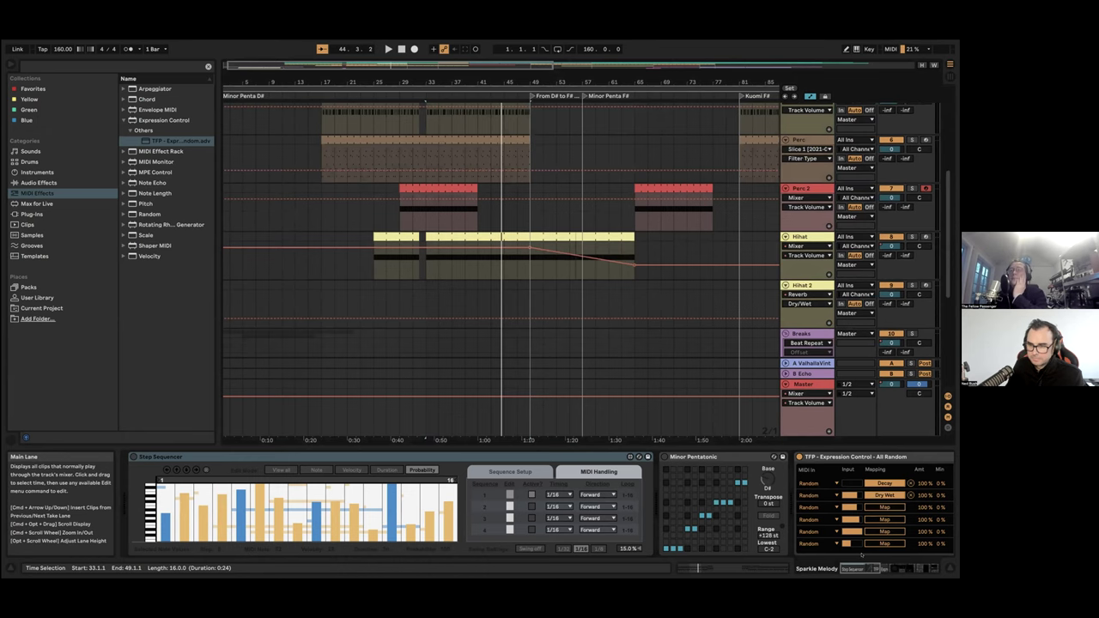
scroll(549, 258, up, 5)
click(862, 568)
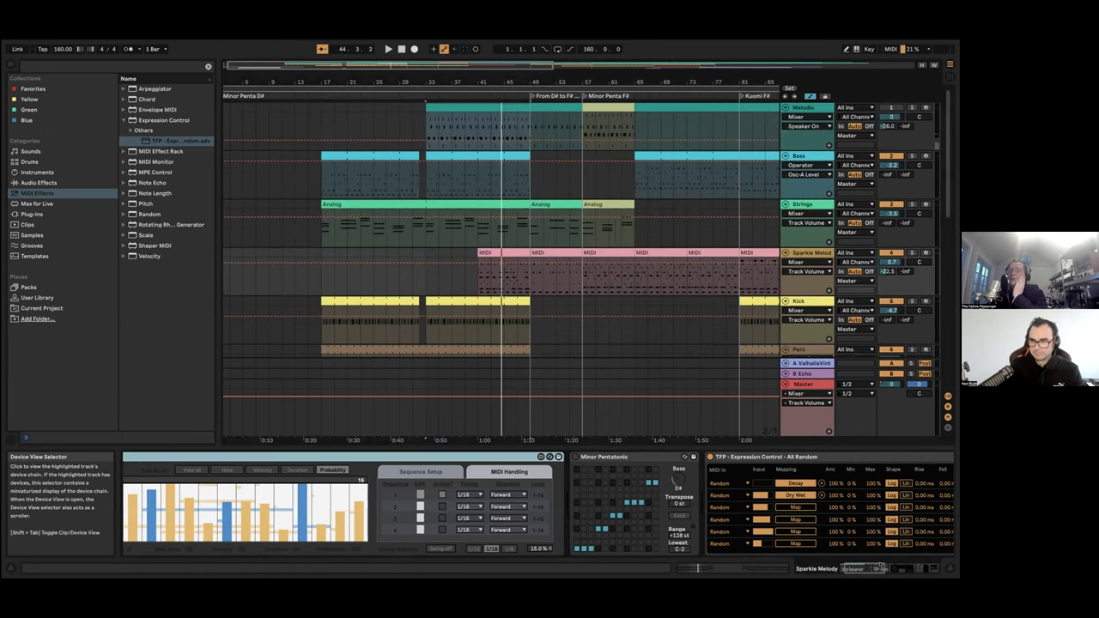
click(885, 567)
click(885, 567)
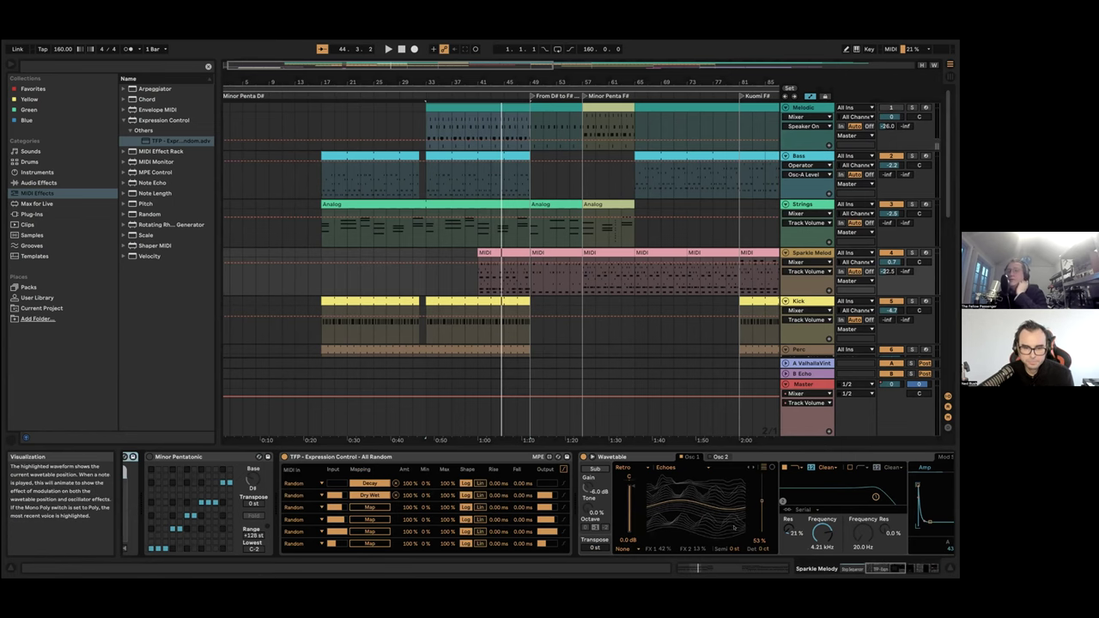
click(877, 563)
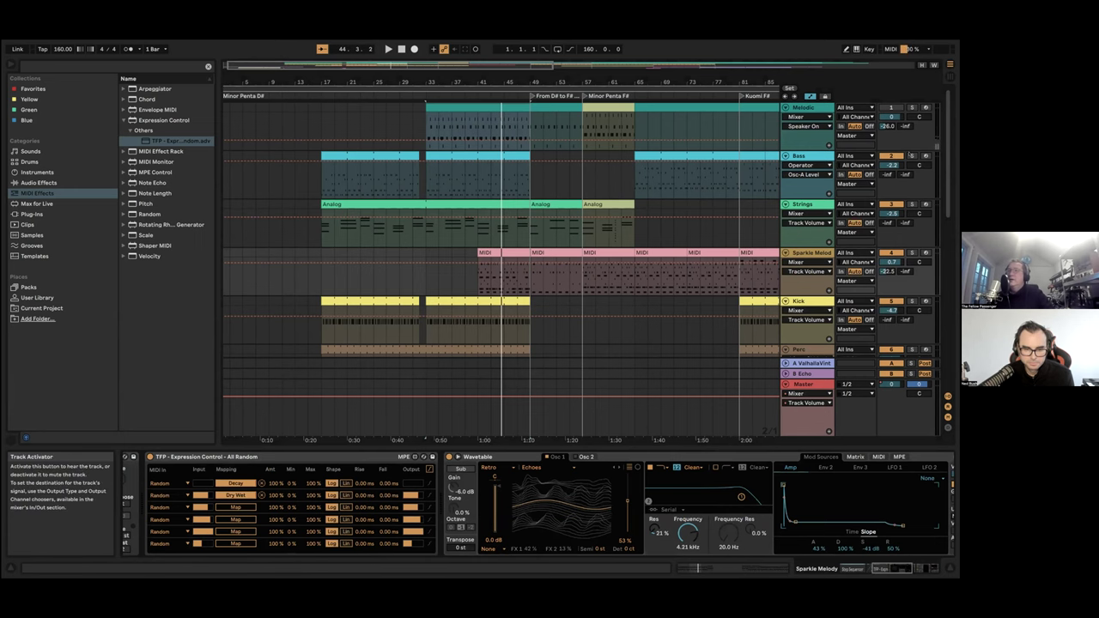
Solo the Bass track, play it from bar 37, and show its device chain
click(912, 156)
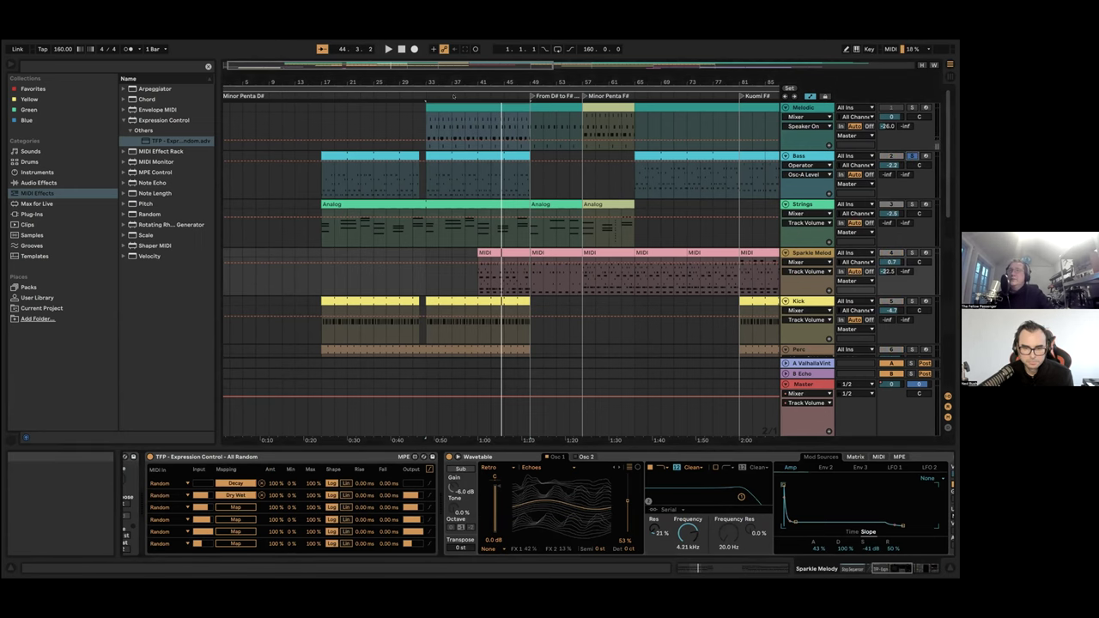
click(456, 95)
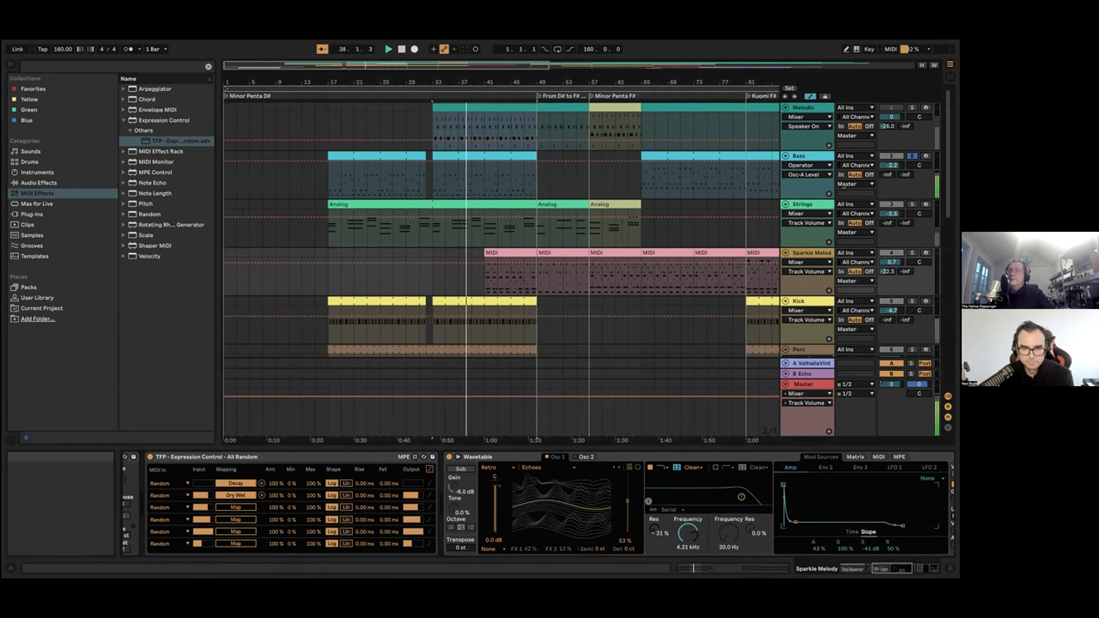
click(481, 176)
mouse_move(867, 573)
mouse_down()
mouse_move(816, 571)
mouse_move(862, 569)
mouse_up()
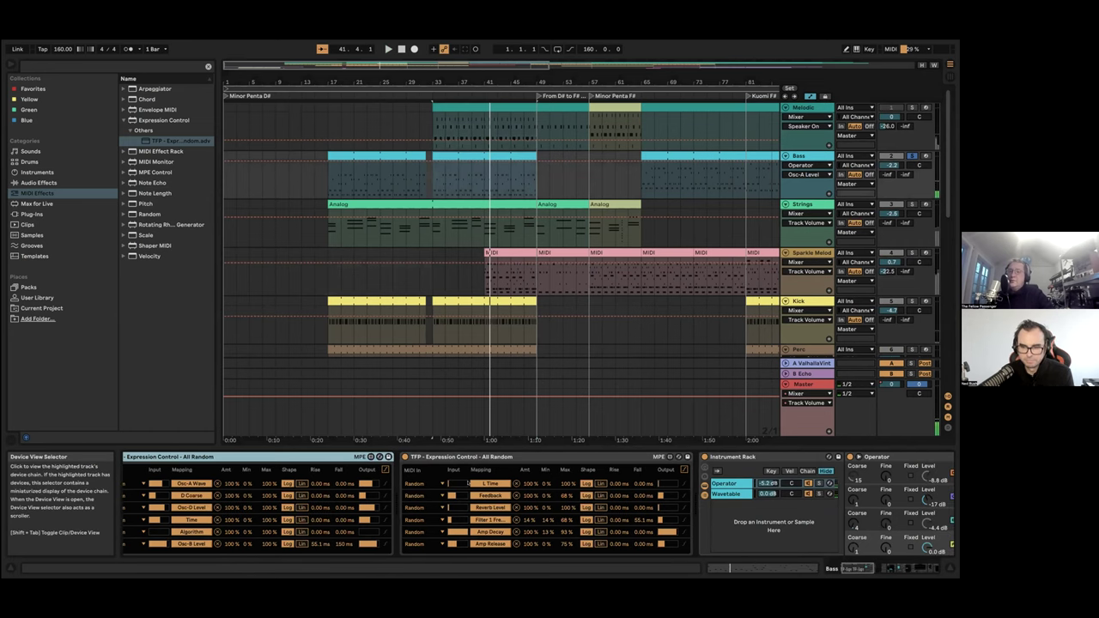
Inspect the Wavetable and Operator chains in the Bass track's Instrument Rack
scroll(467, 482, right, 5)
click(464, 494)
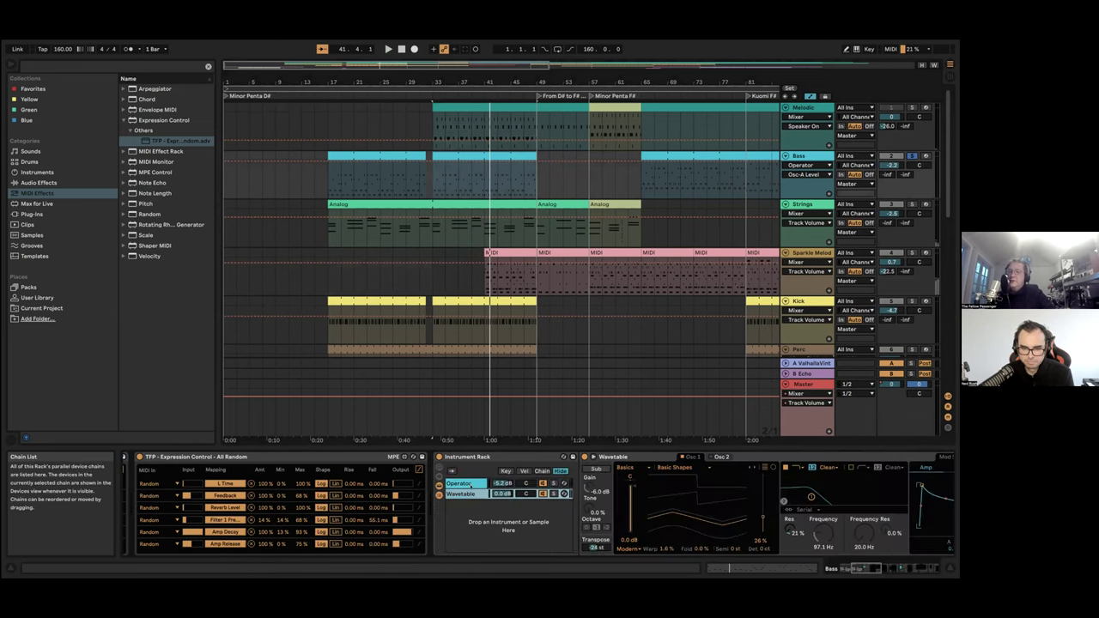
click(861, 568)
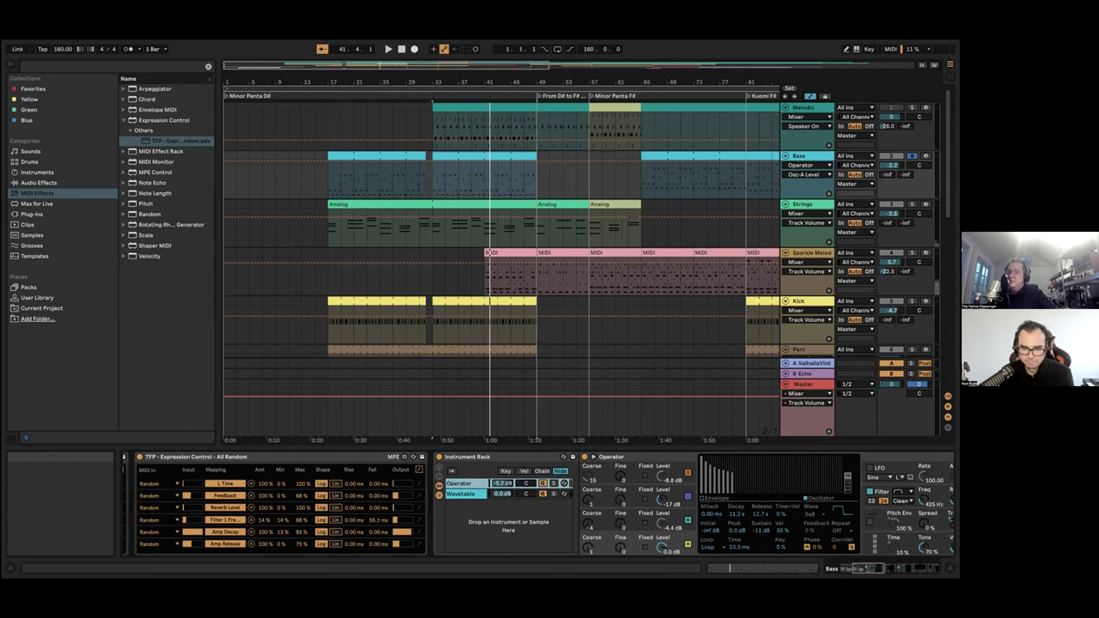
click(861, 569)
click(867, 569)
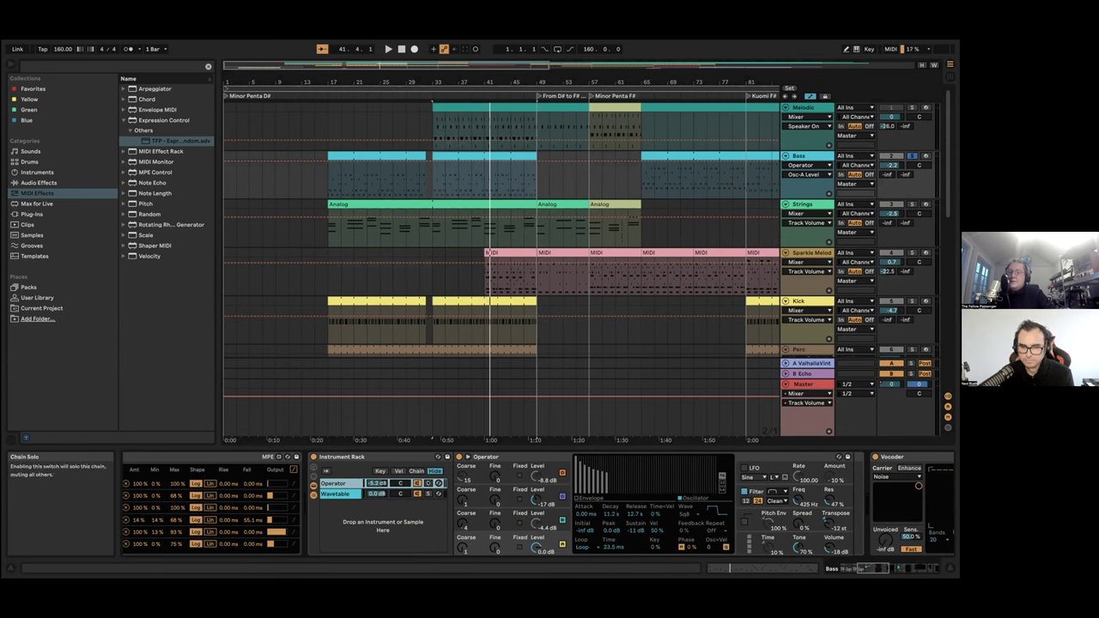
Audition the Bass rack's Operator chain on its own and switch to the Wavetable chain for comparison
key(space)
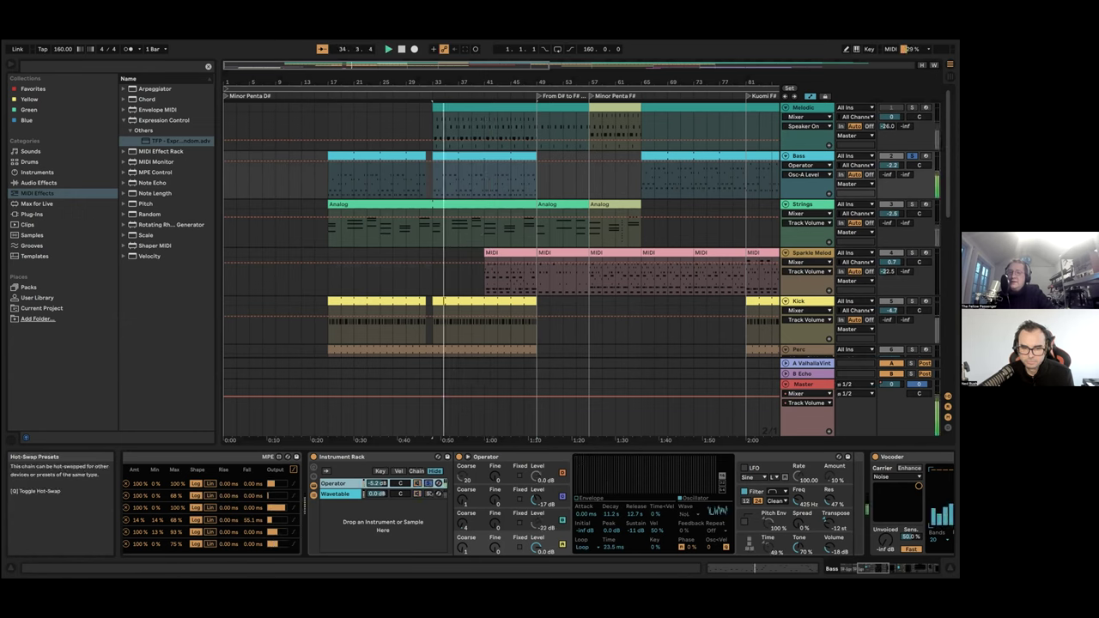
click(421, 493)
key(space)
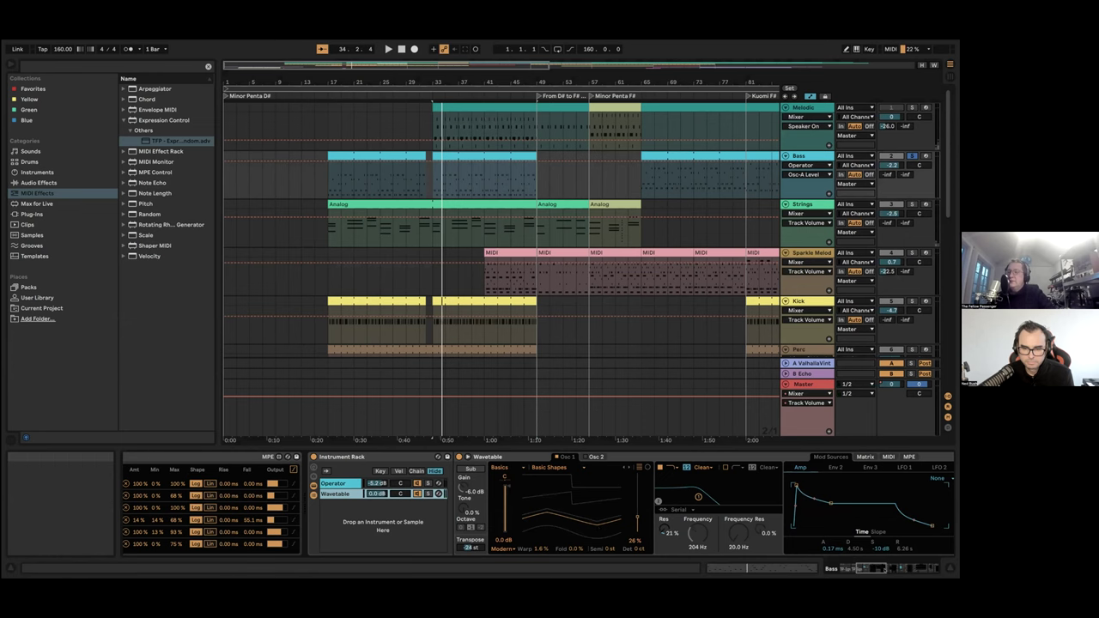
Examine the Bass effects past the Vocoder, comparing the Audio Effect Rack's Echo, Hybrid Reverb and Utility/Saturator chains split by Multiband Dynamics
scroll(538, 504, right, 5)
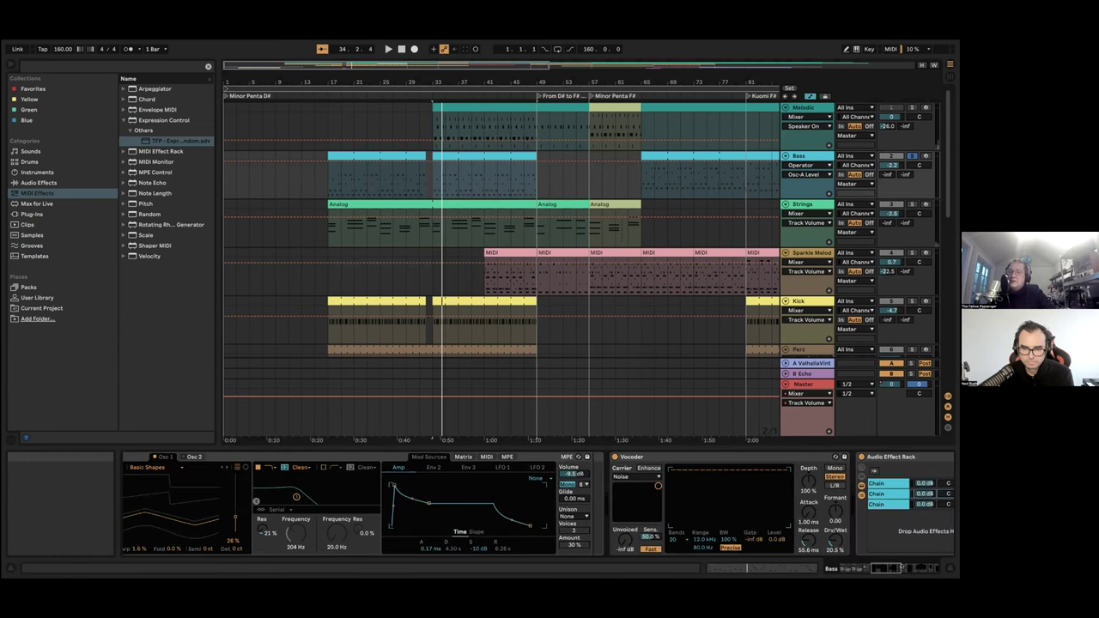
scroll(893, 568, right, 5)
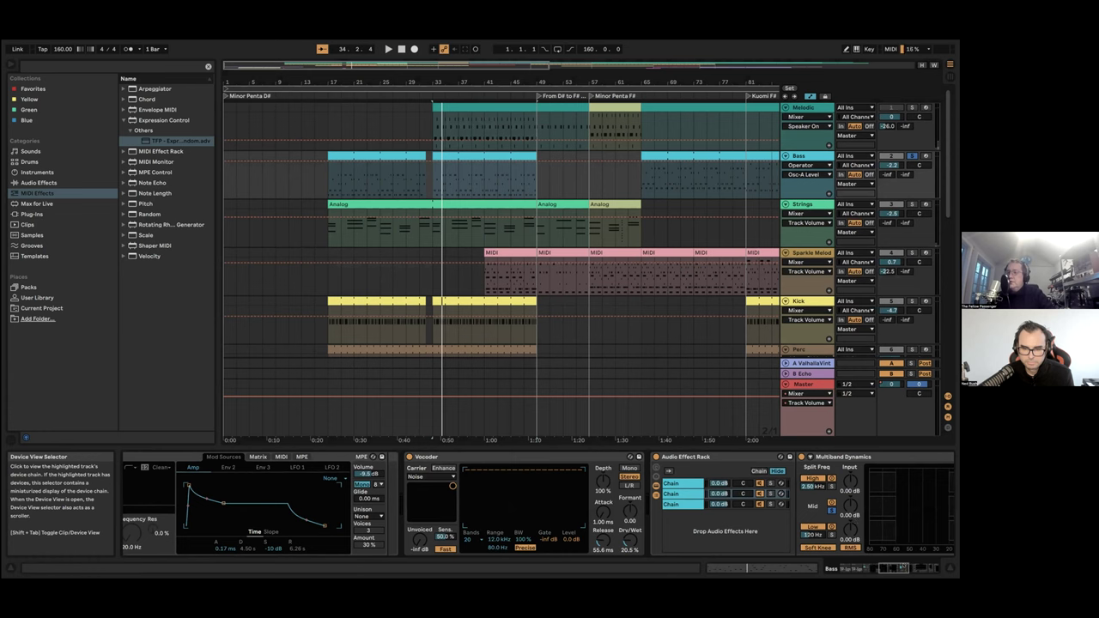
scroll(898, 566, right, 5)
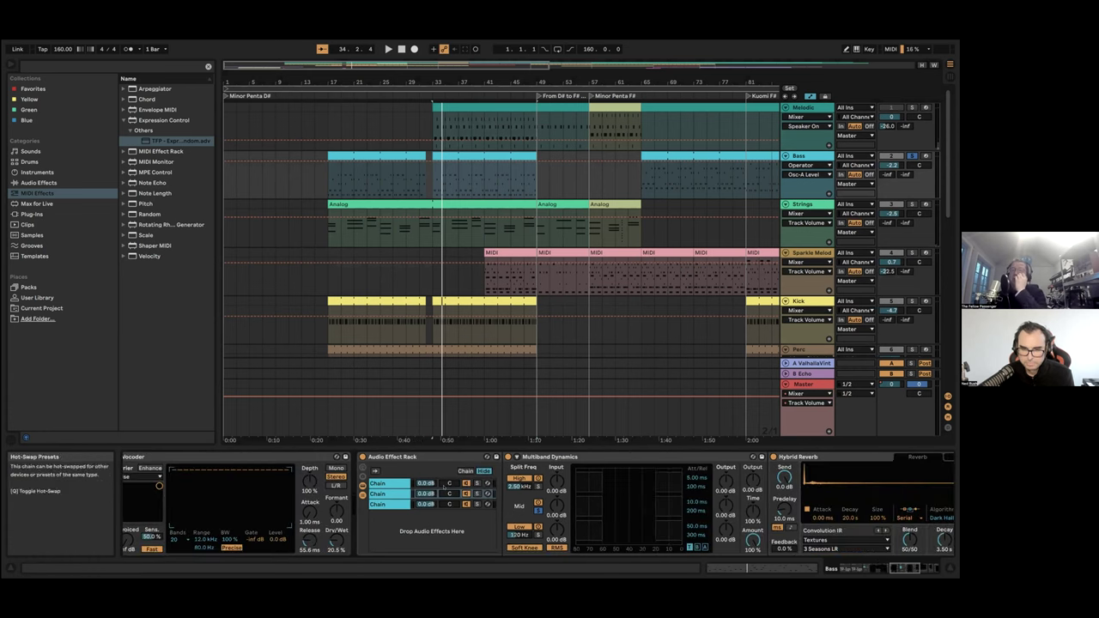
click(394, 484)
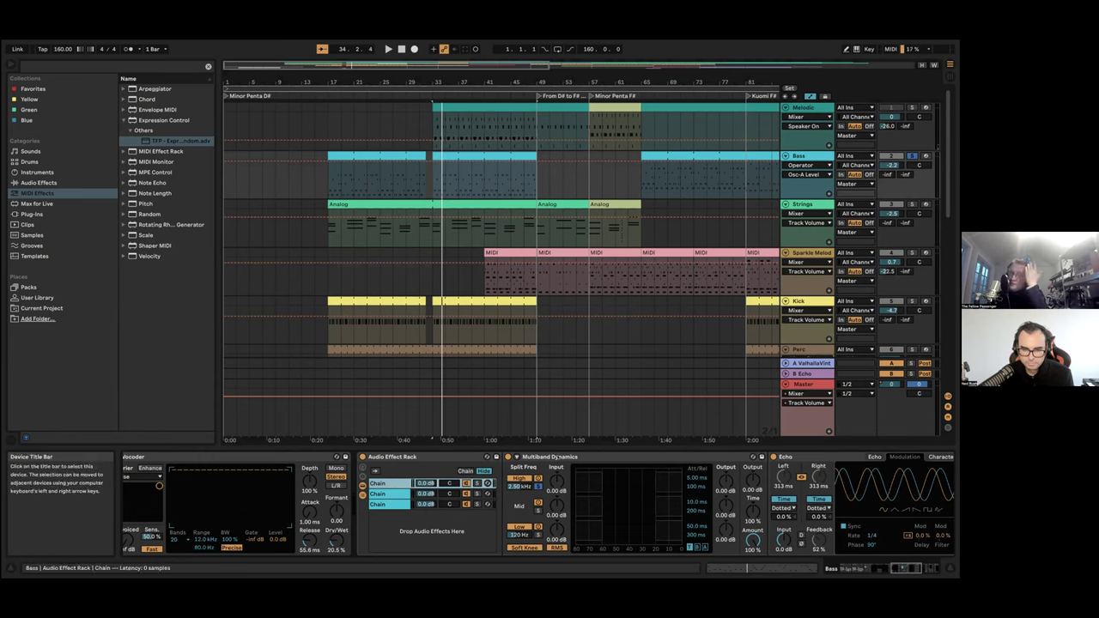
click(377, 504)
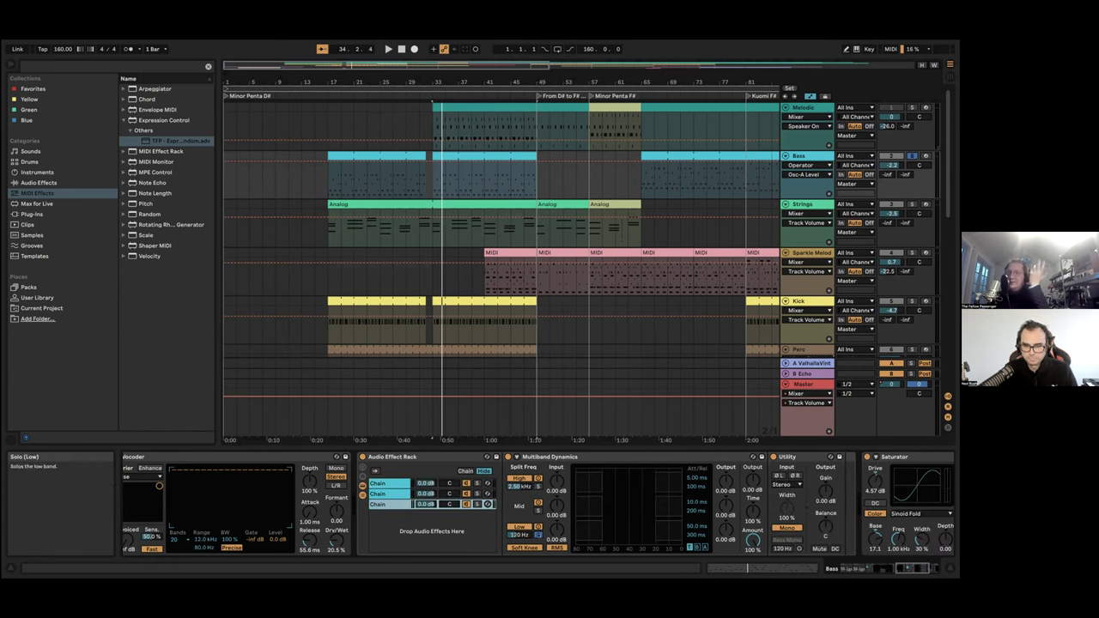
click(430, 494)
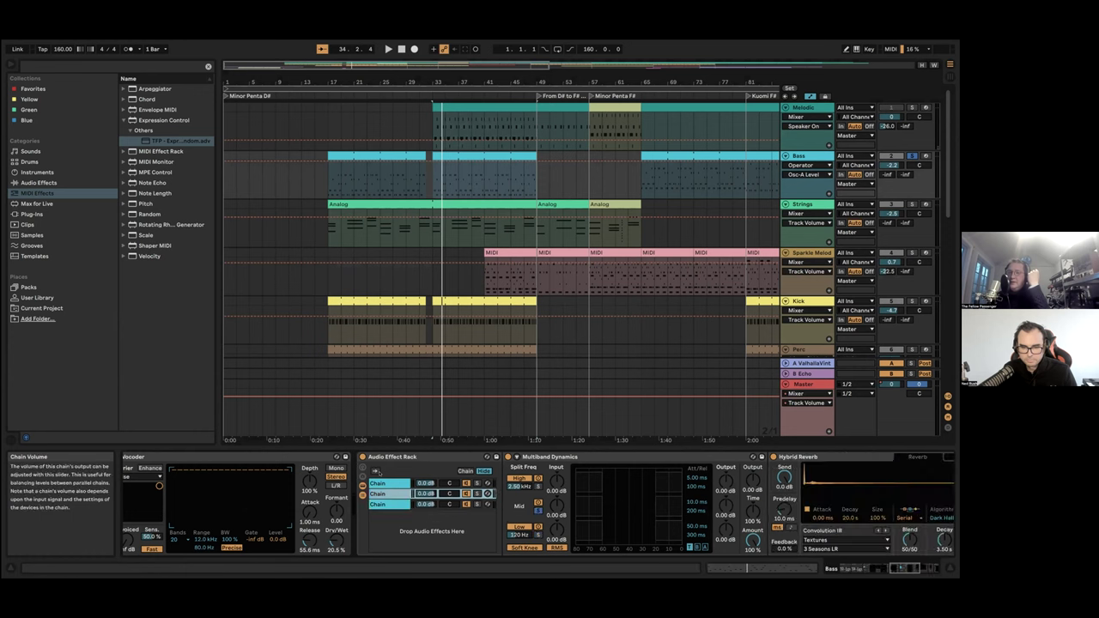
click(425, 483)
click(382, 504)
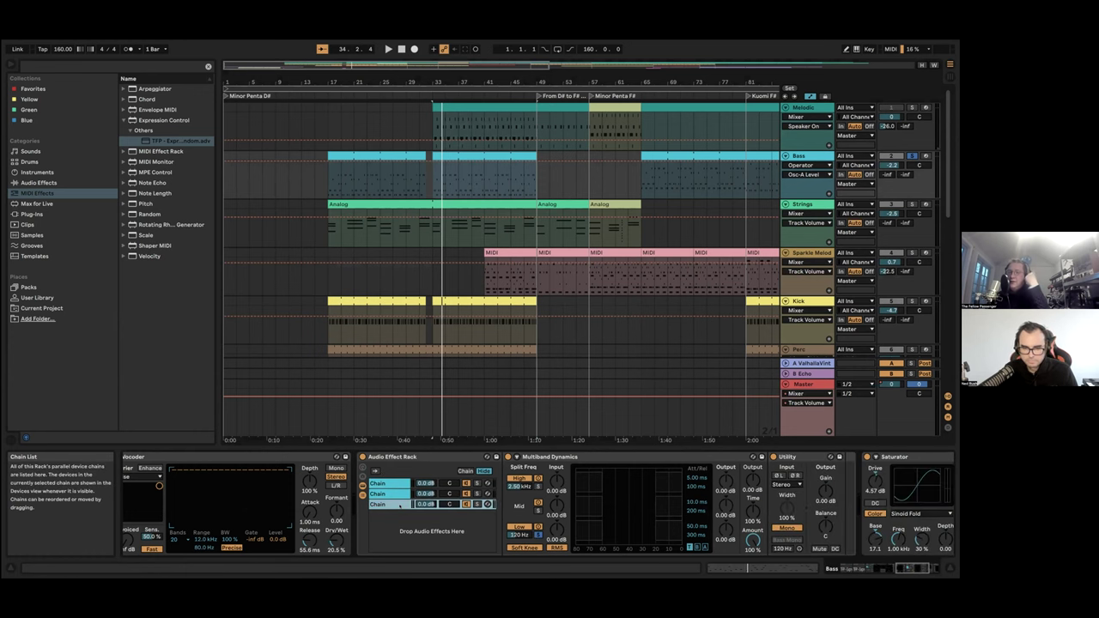
Compare the Hybrid Reverb chain with the Echo chain in the Bass track's Audio Effect Rack, checking the Vocoder before them
click(391, 495)
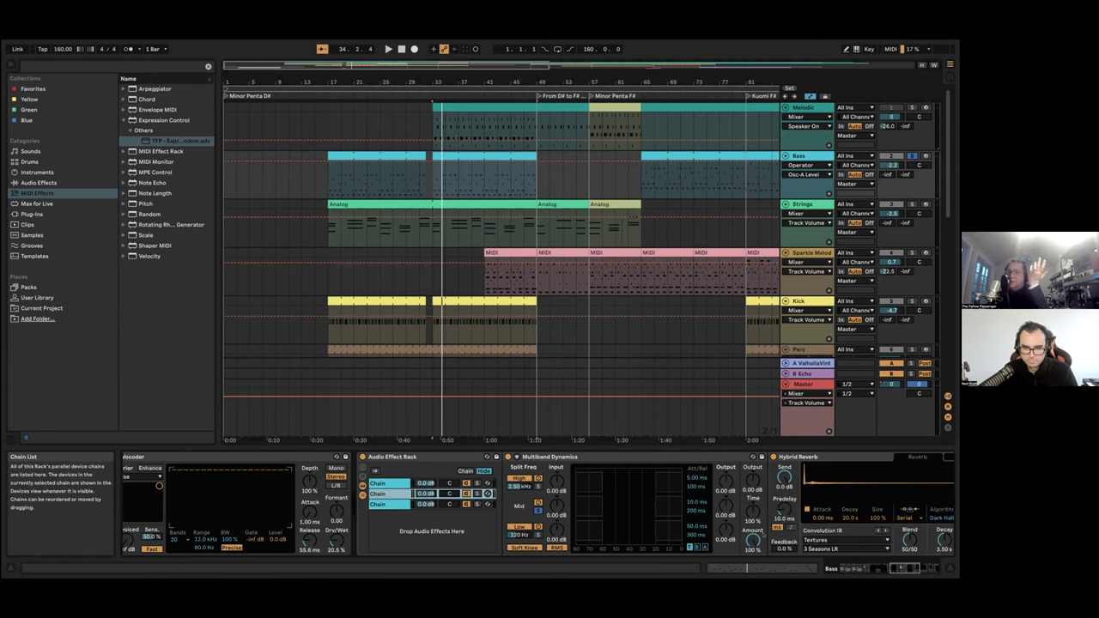
drag(912, 568, 936, 569)
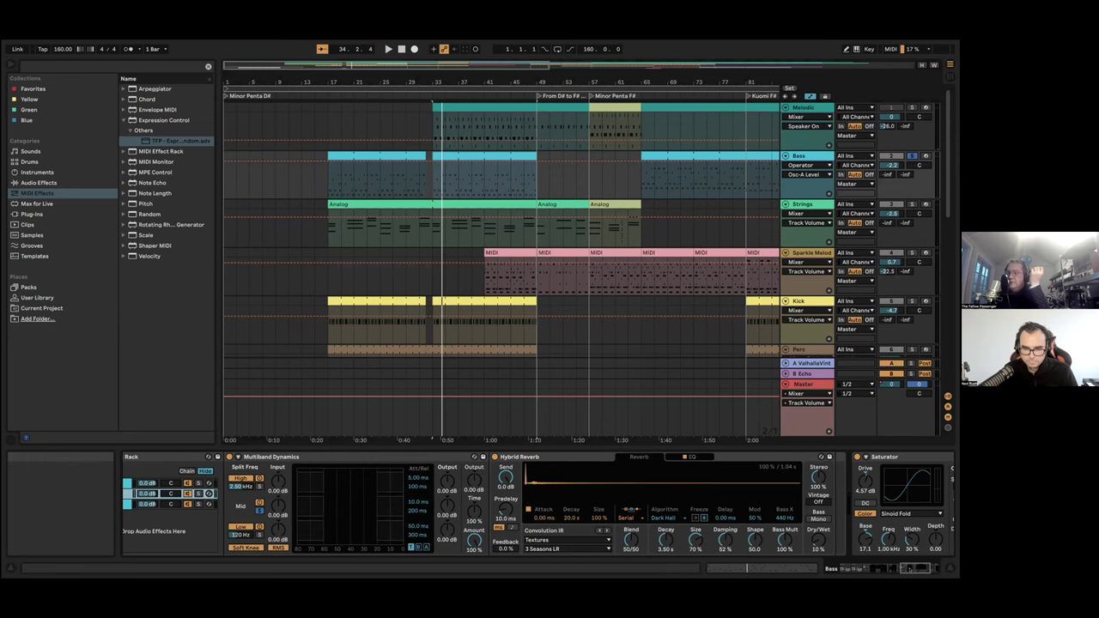
click(884, 569)
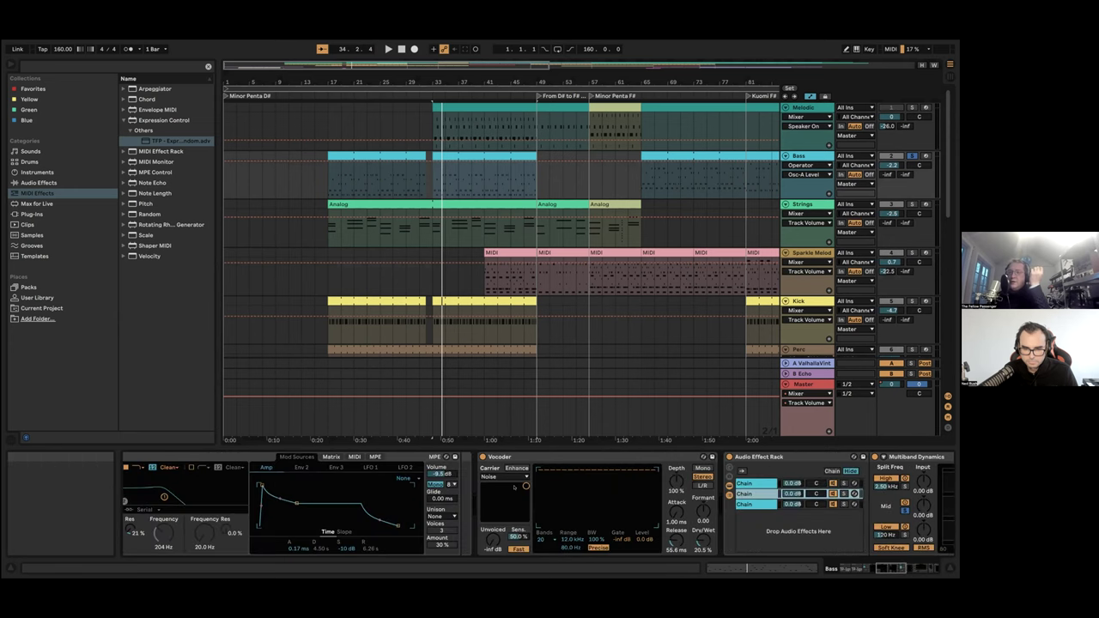
scroll(514, 486, right, 3)
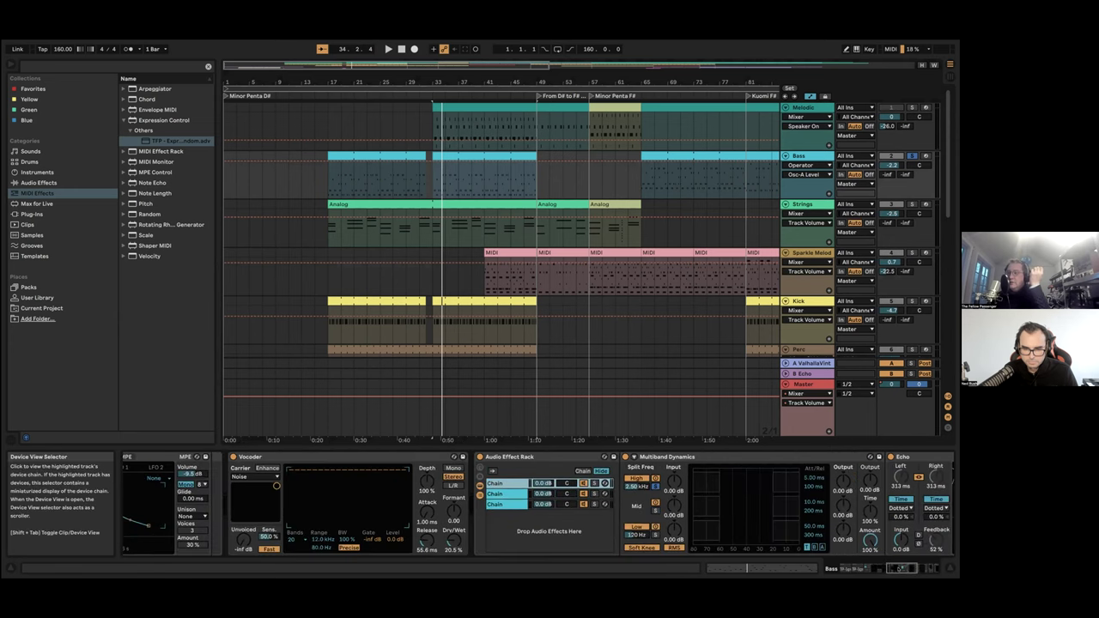
click(906, 568)
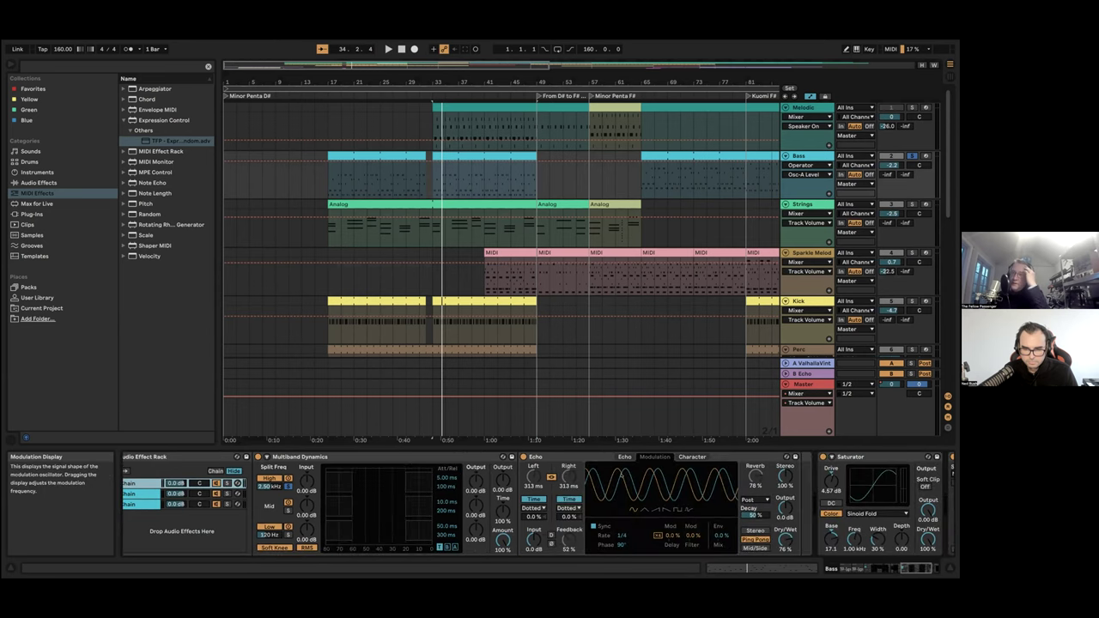
Show Echo's main display and view the FabFilter Pro-Q 3 curve at the end of the Bass chain, closing the plug-in window
click(622, 457)
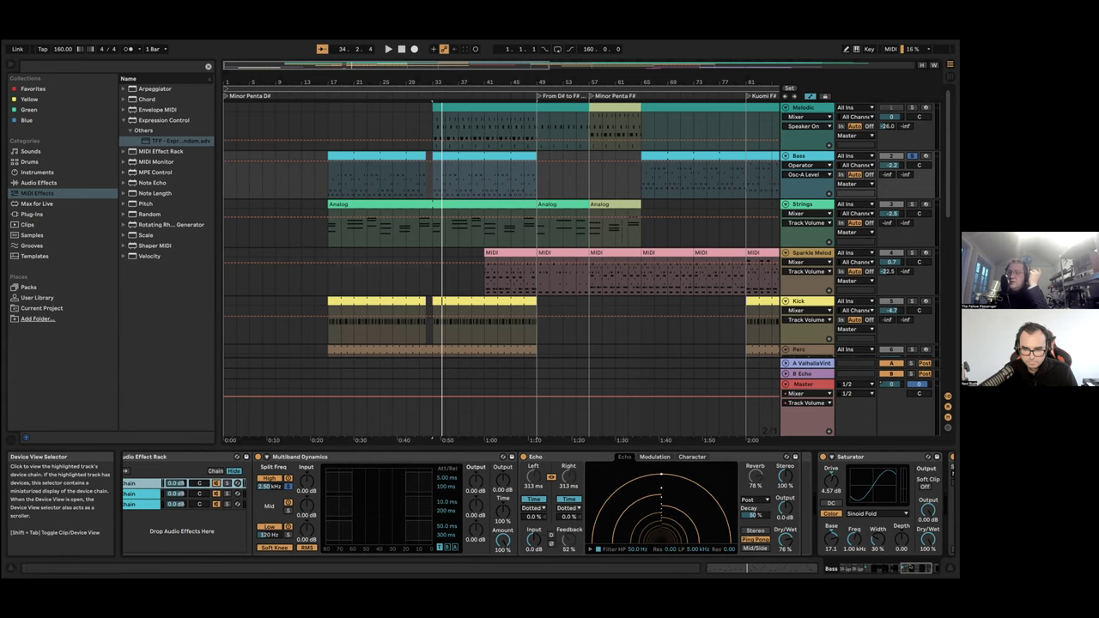
click(908, 568)
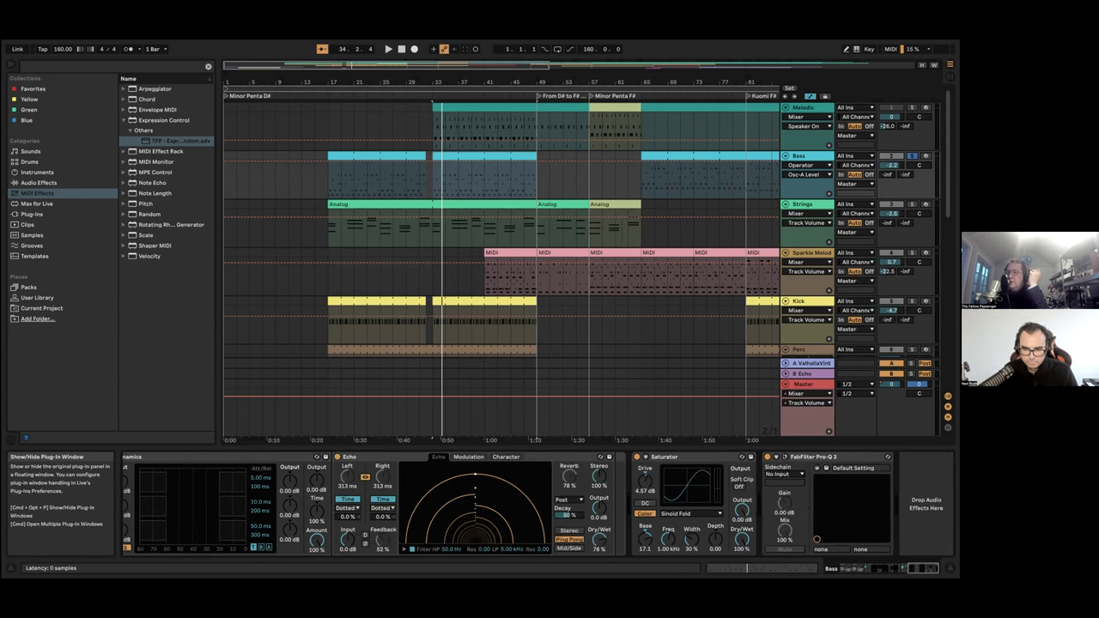
click(817, 468)
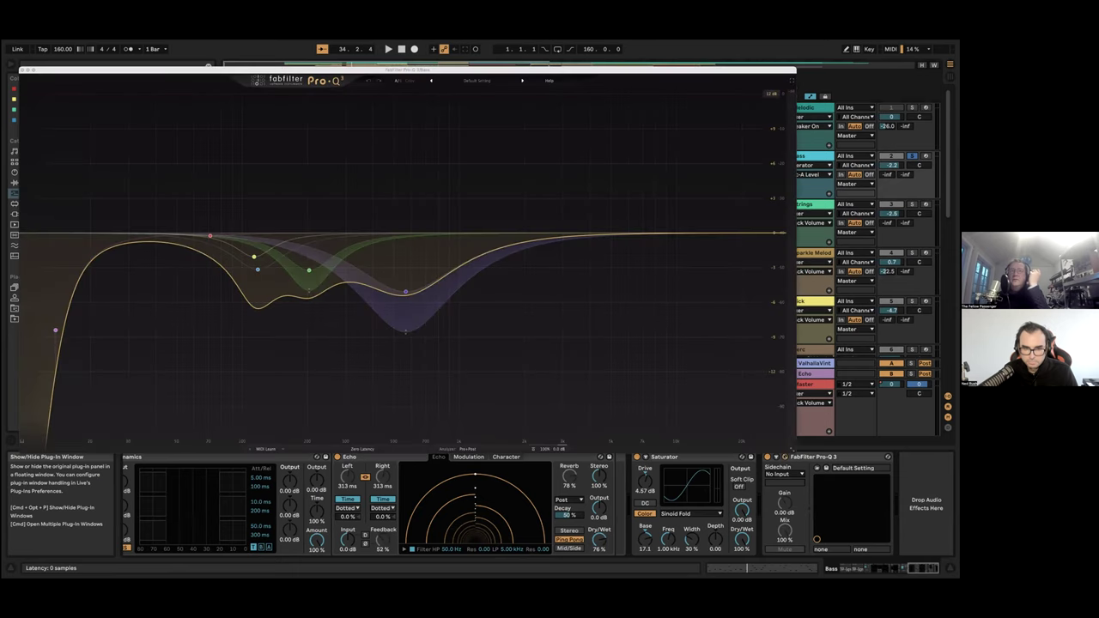
click(817, 468)
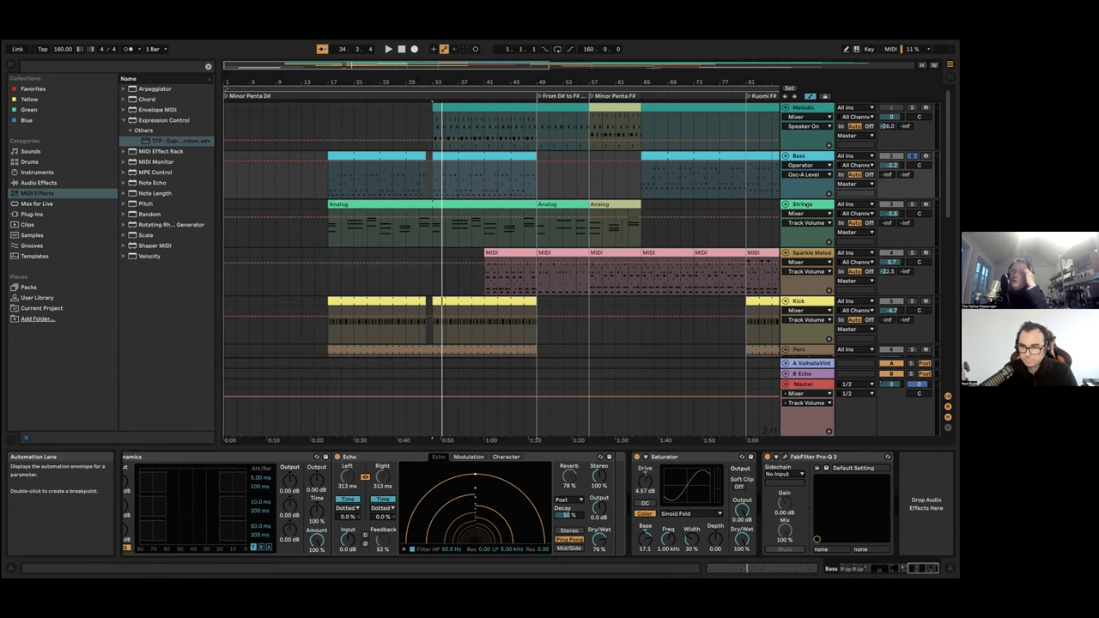
Show the Strings track's device chain and view the MComb plug-in's window, closing it when done
click(284, 223)
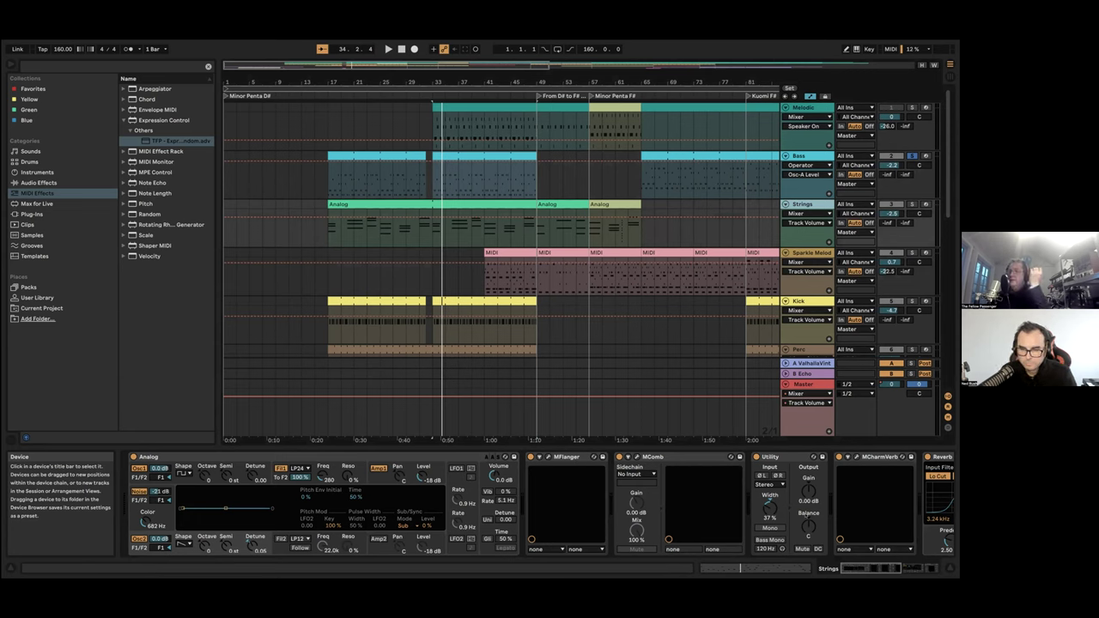
drag(904, 567, 899, 567)
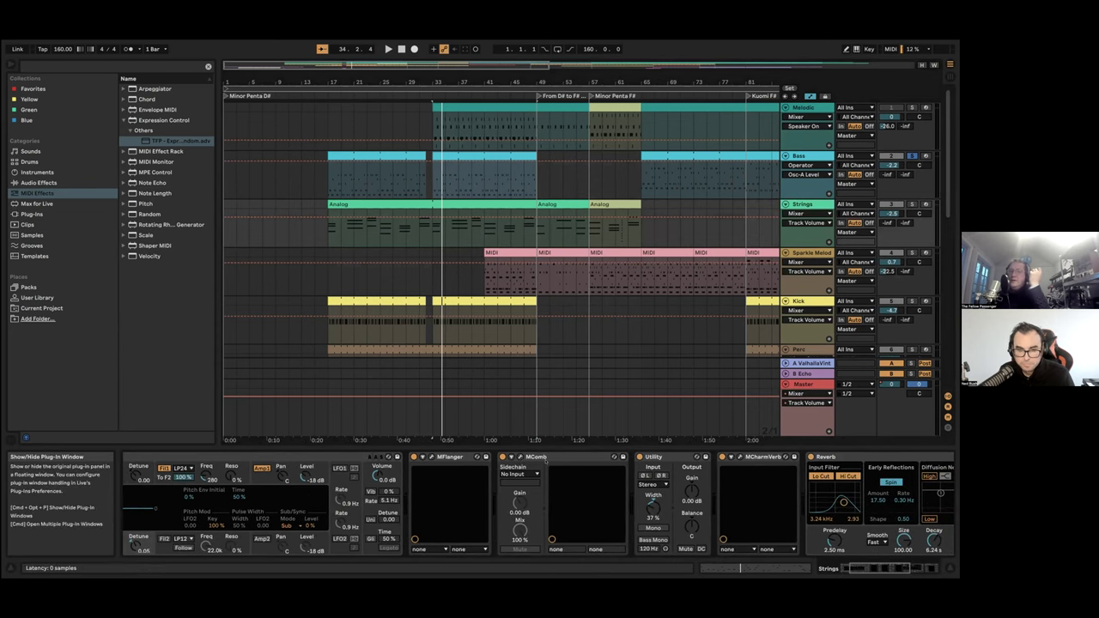
click(545, 460)
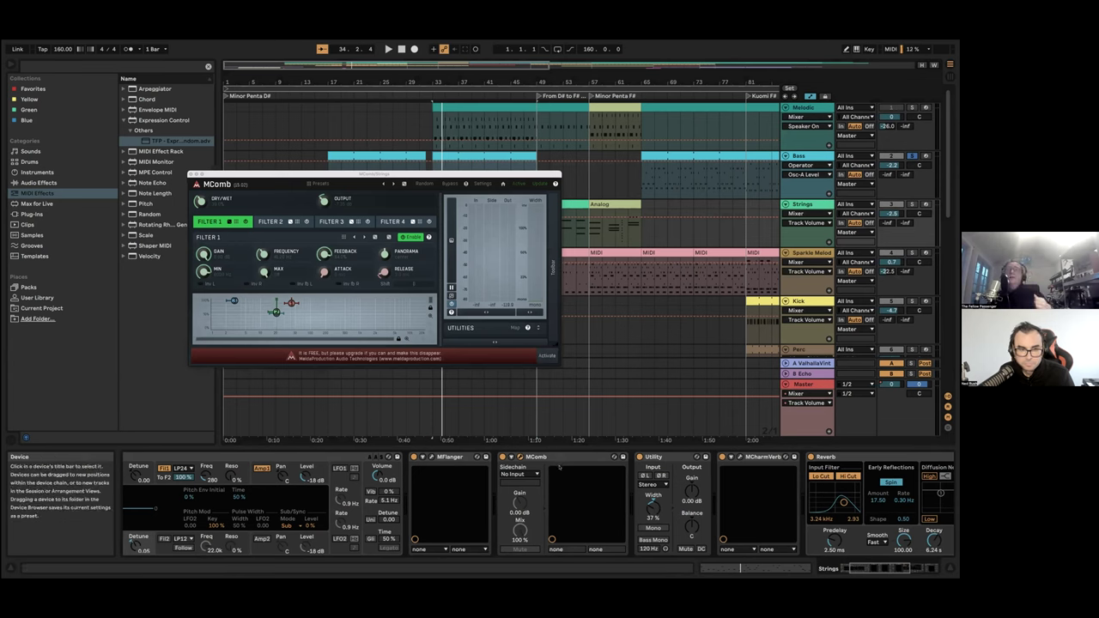
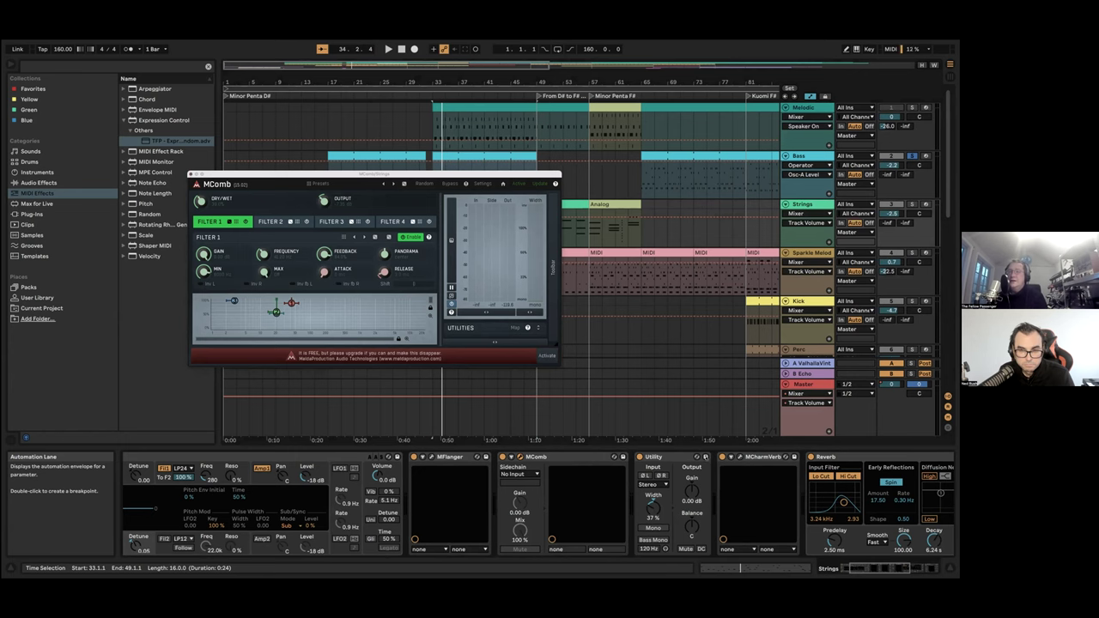
key(ctrl+alt+p)
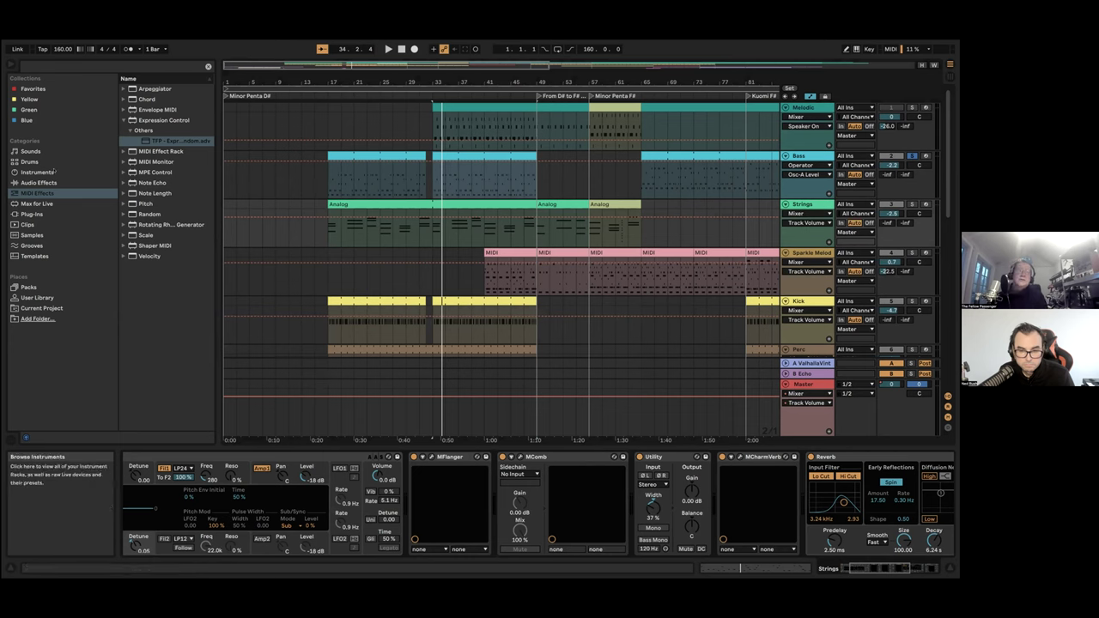
Browse the MeldaProduction VST plug-ins, looking through the Distortion, Dynamics and Filter folders
click(37, 297)
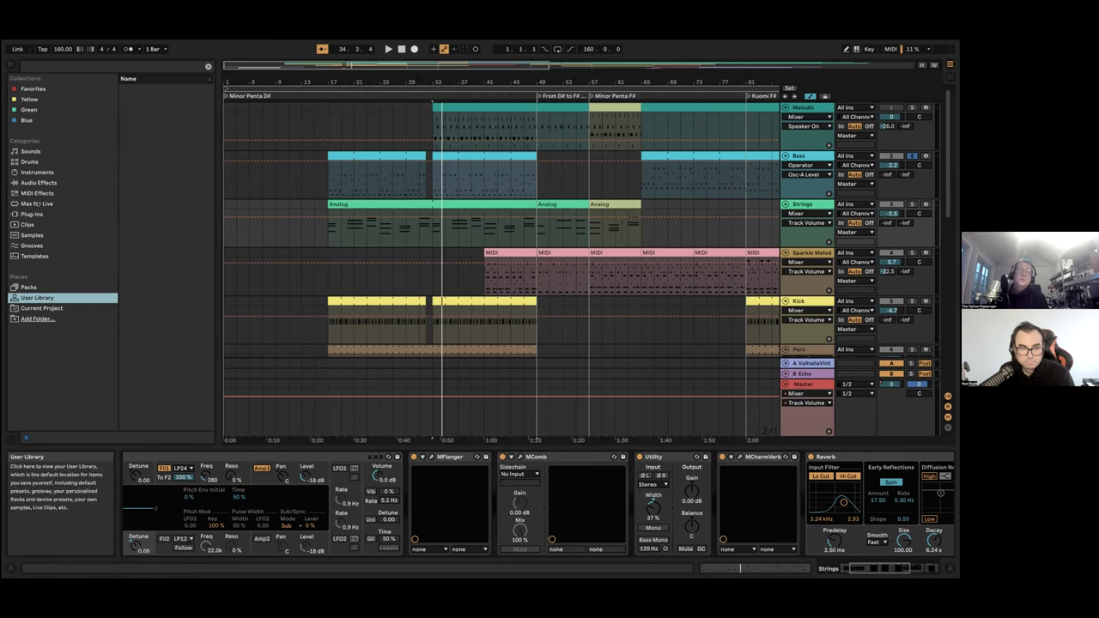
click(31, 214)
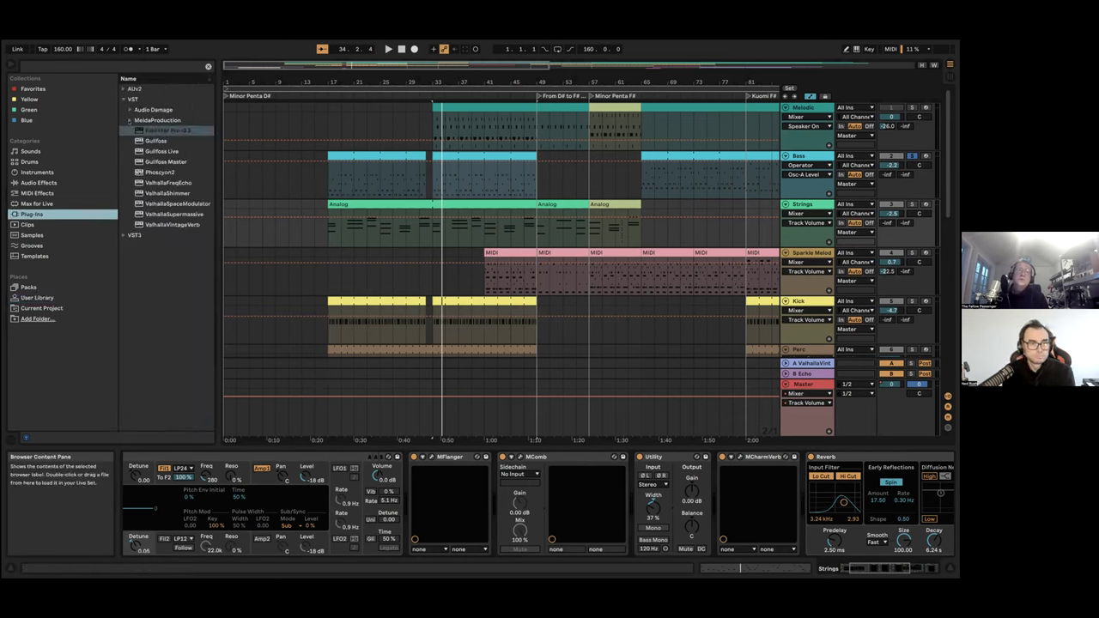
click(129, 119)
click(136, 129)
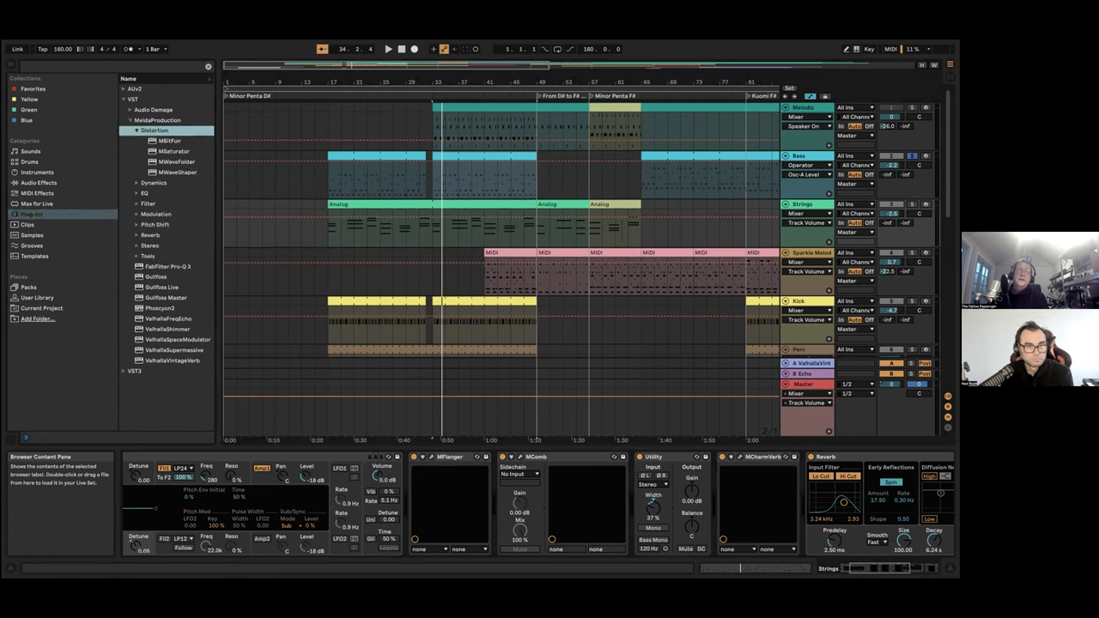
click(152, 182)
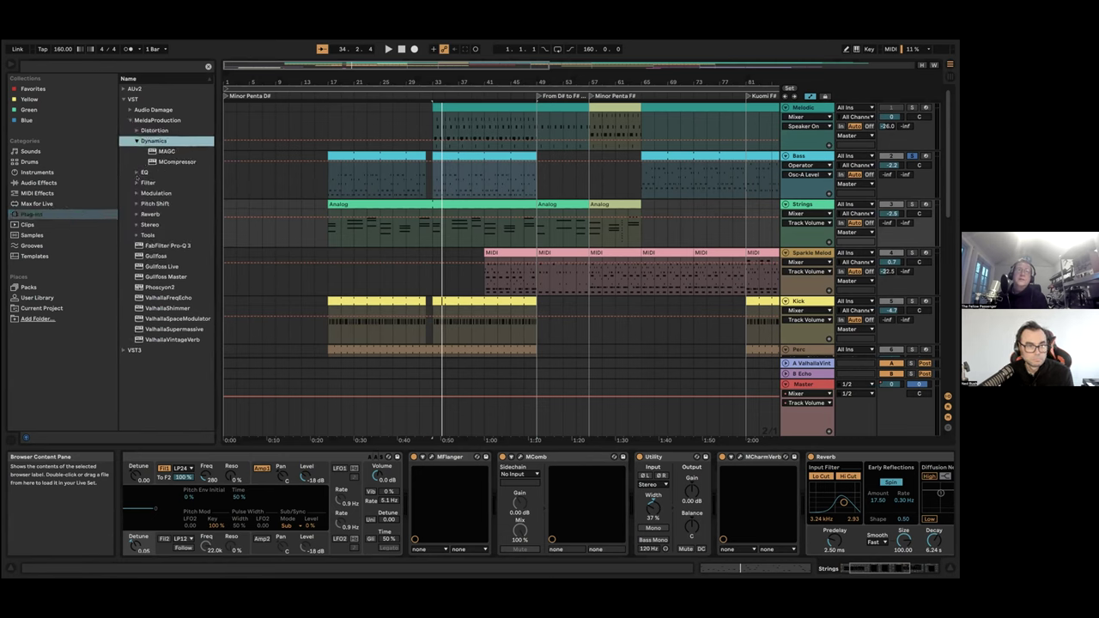
click(135, 179)
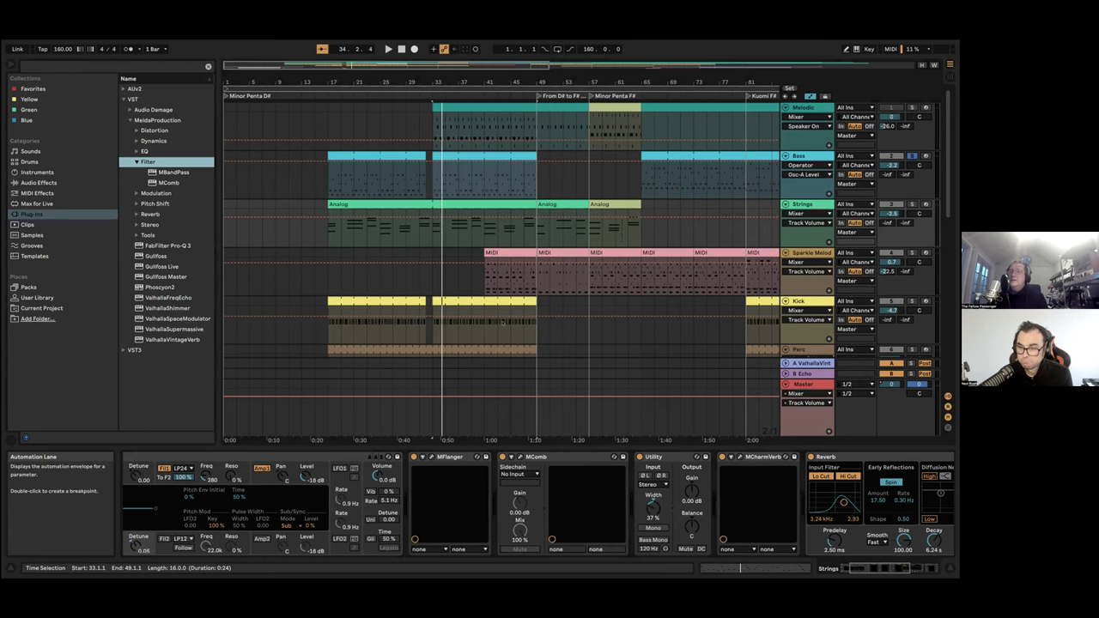
Look over the arrangement's lower tracks and play the soloed Bass from bar 17
scroll(503, 322, down, 3)
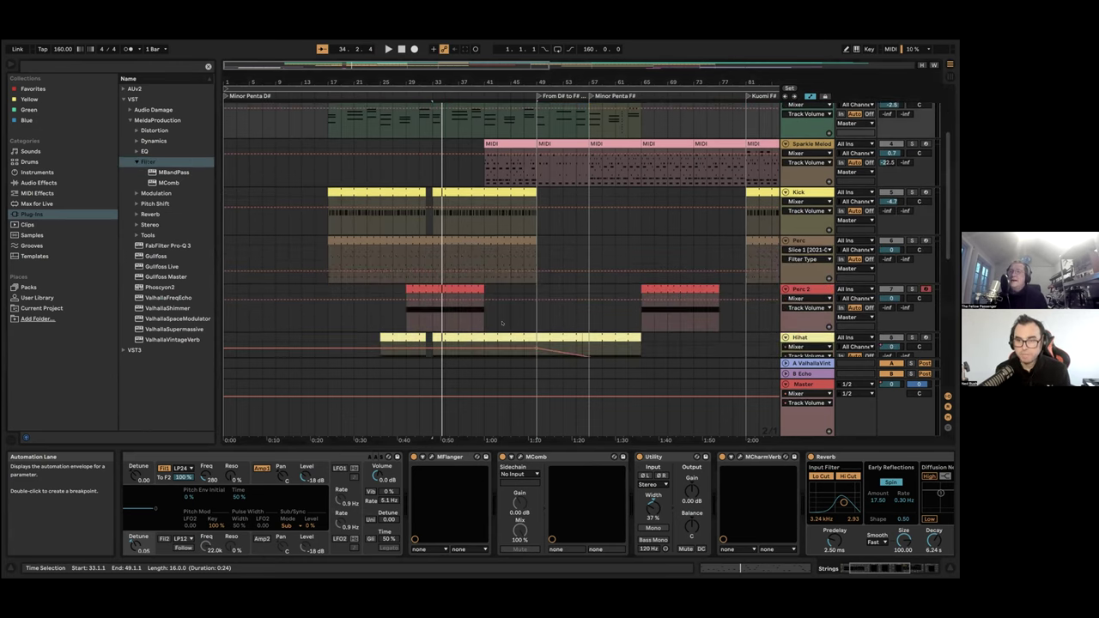
scroll(502, 322, up, 1)
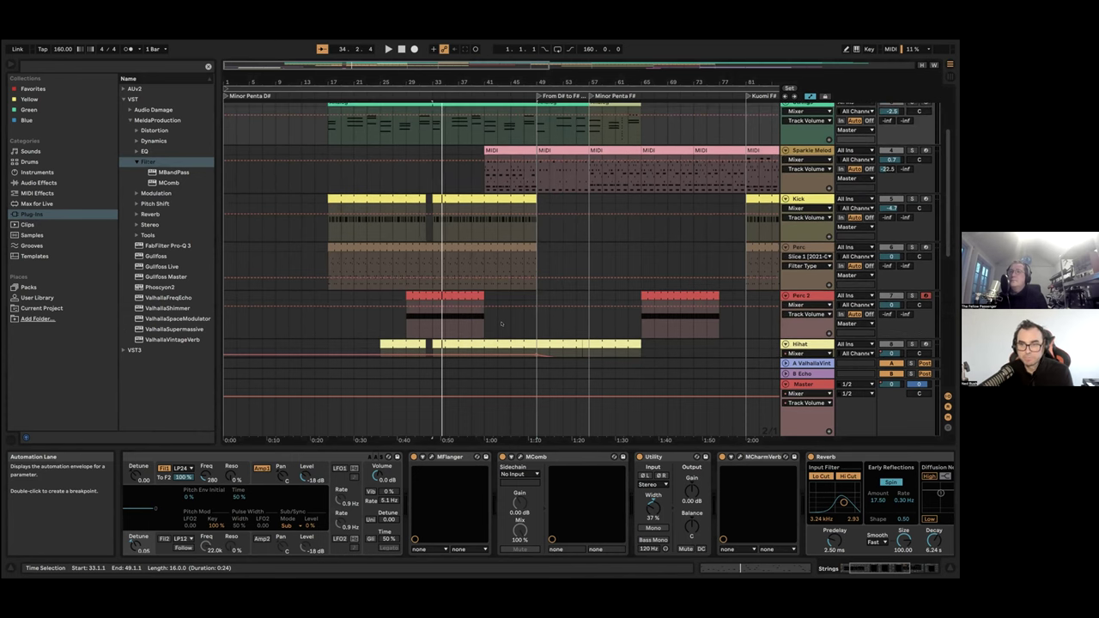
scroll(503, 323, up, 5)
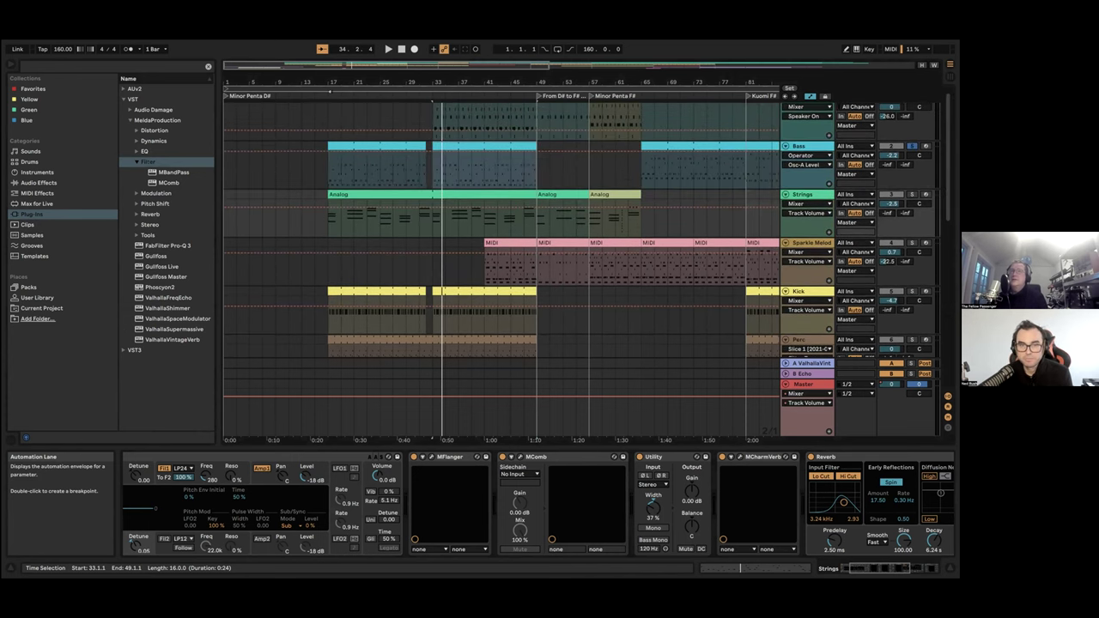
click(333, 82)
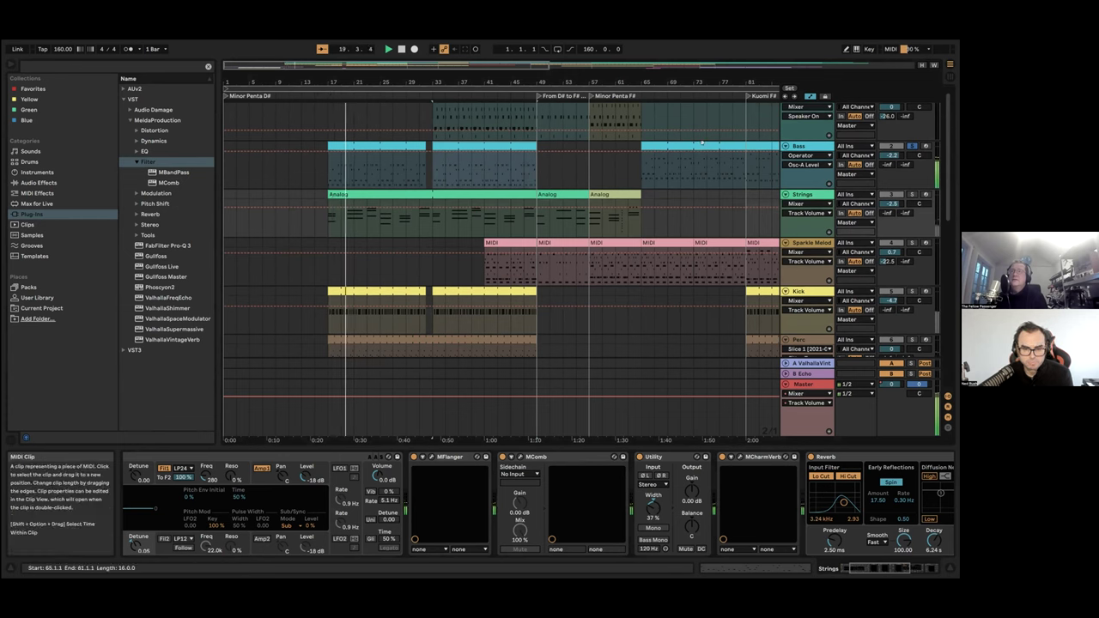
scroll(713, 241, up, 1)
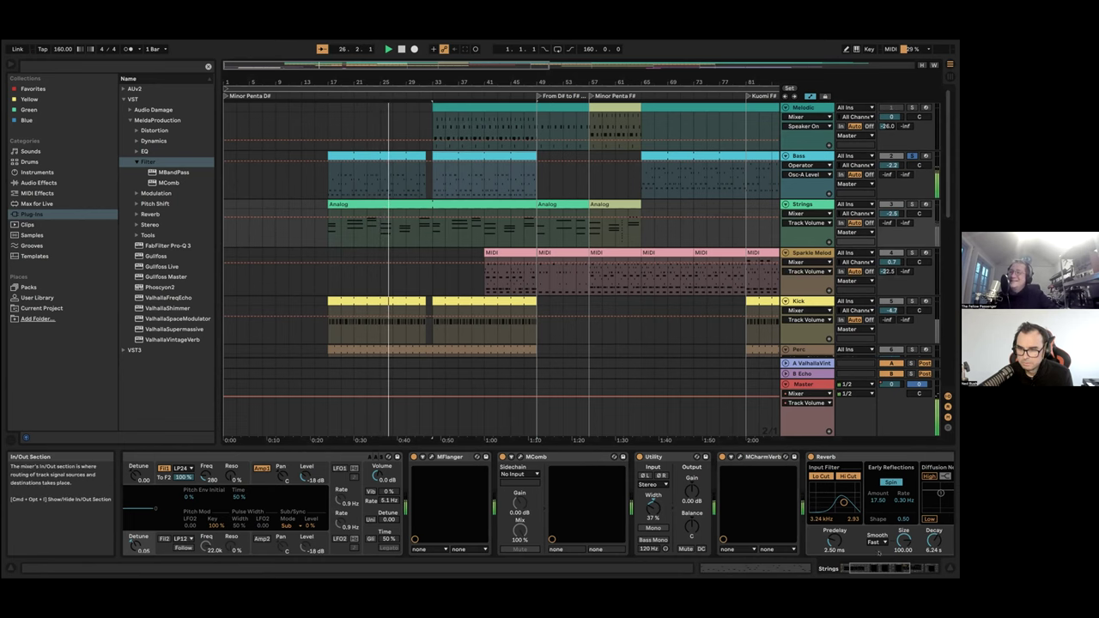
Bring back the Bass track's device chain and watch its Vocoder, Audio Effect Rack and Echo during playback
click(912, 567)
mouse_move(890, 566)
mouse_down()
mouse_move(854, 568)
mouse_move(910, 568)
mouse_up()
key(Up)
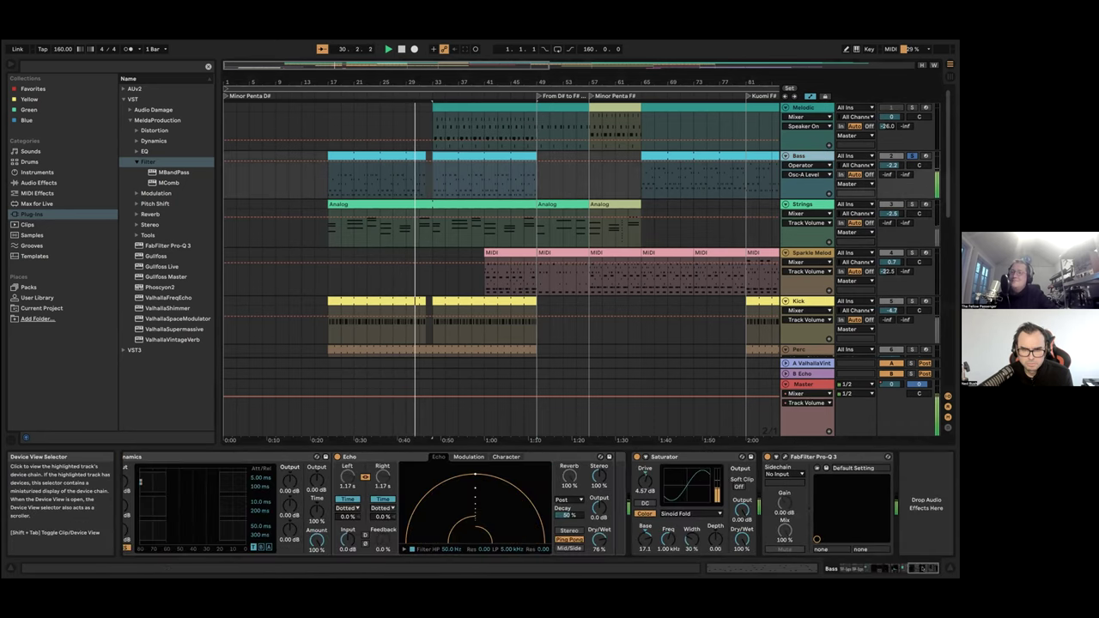
scroll(526, 479, left, 5)
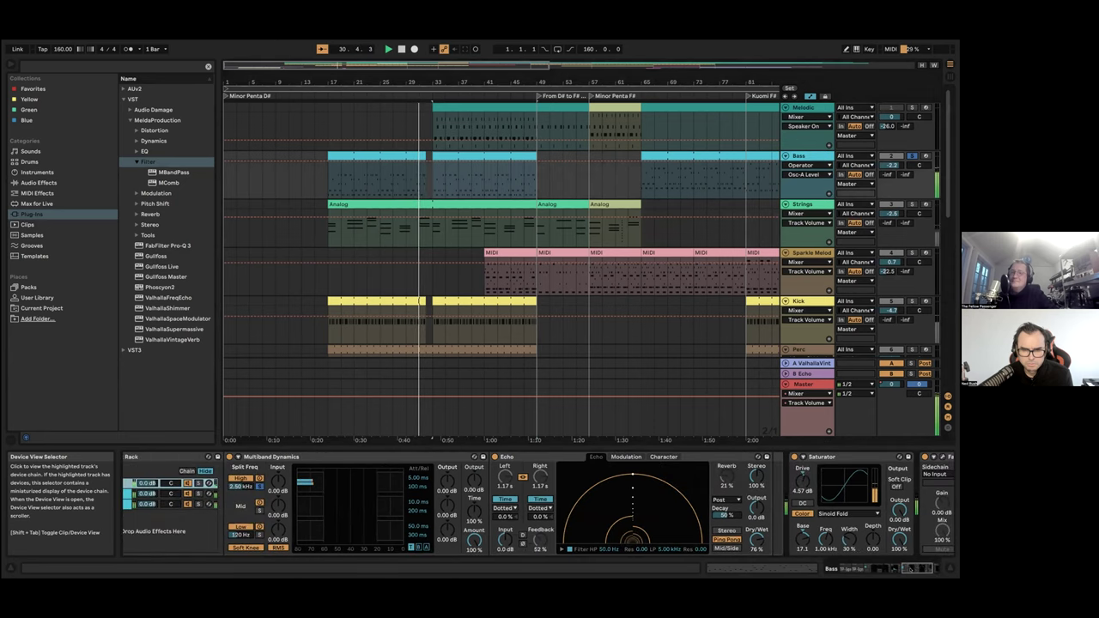
scroll(487, 480, left, 3)
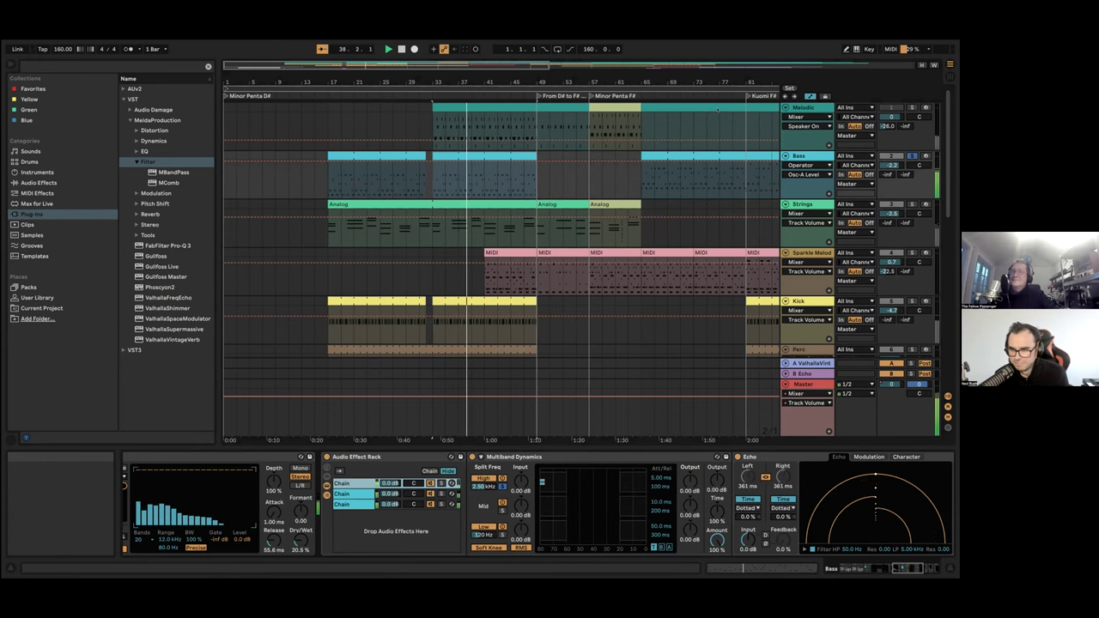
Audition the soloed Bass in the second half of the arrangement, starting from about bar 77 and again from about bar 95
click(721, 94)
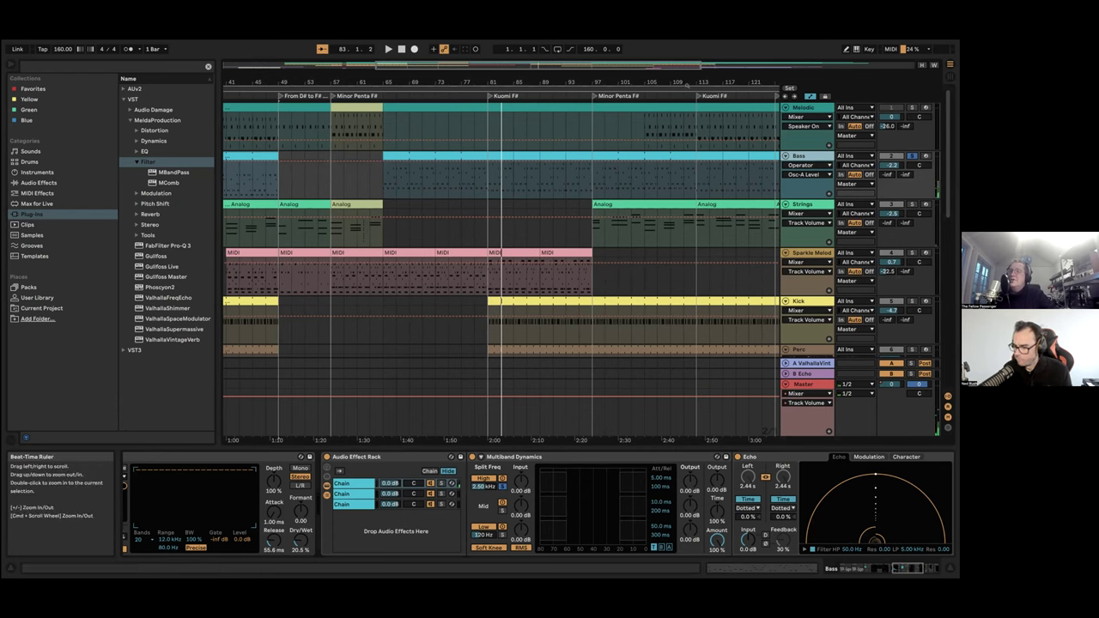
scroll(429, 107, right, 10)
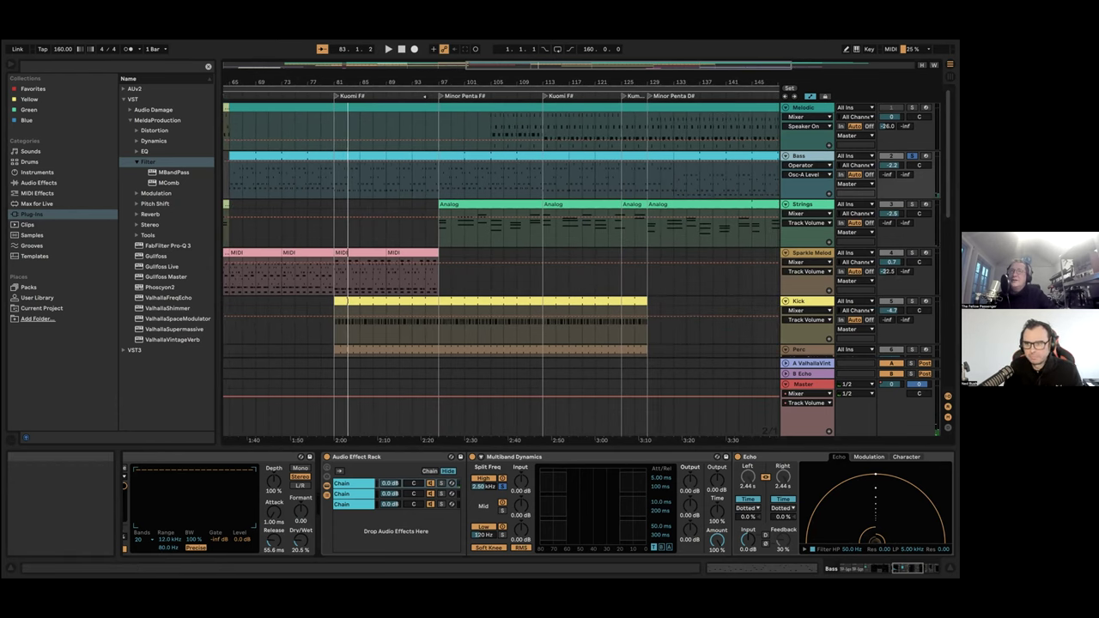
click(425, 96)
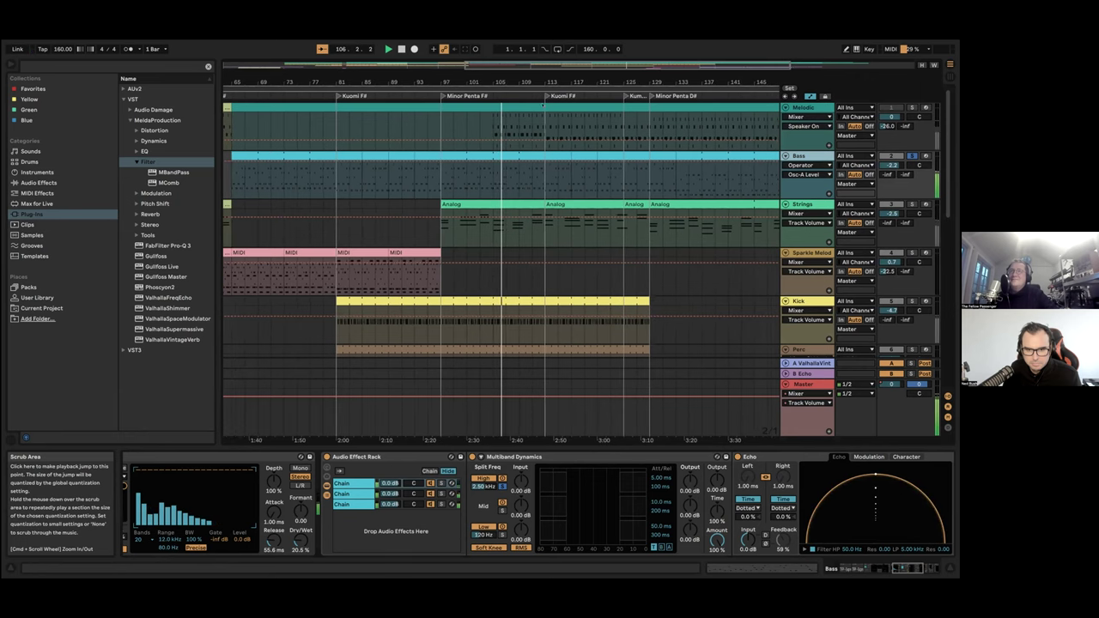
Watch the Bass chain during playback, from the Expression Control mappings and Wavetable through to Echo and Saturator, and stop playback
click(871, 569)
click(869, 569)
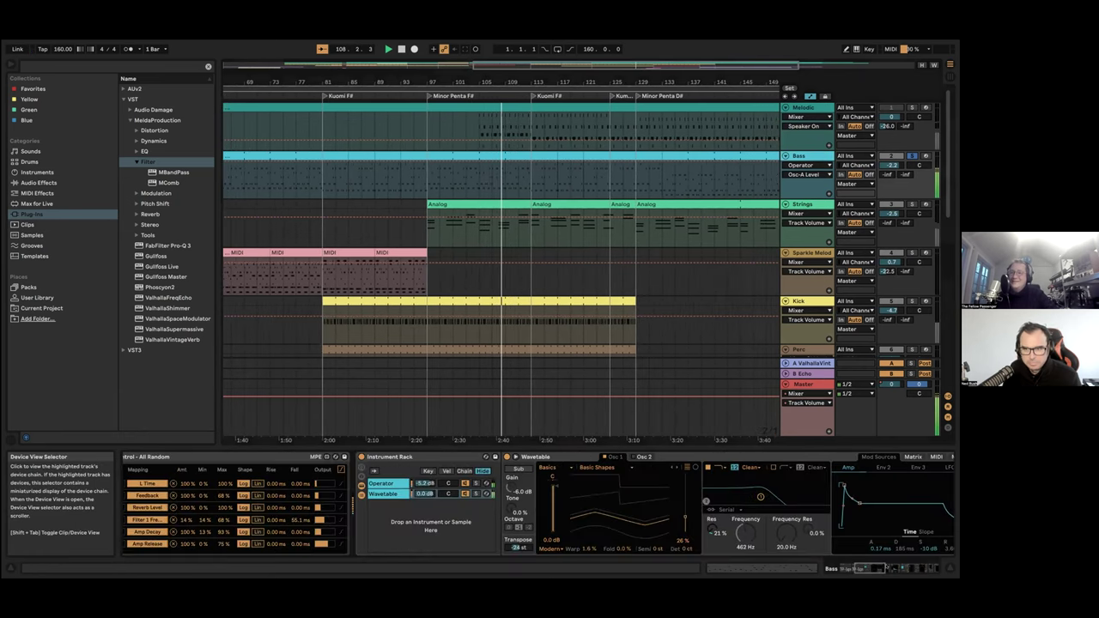
click(890, 570)
click(906, 568)
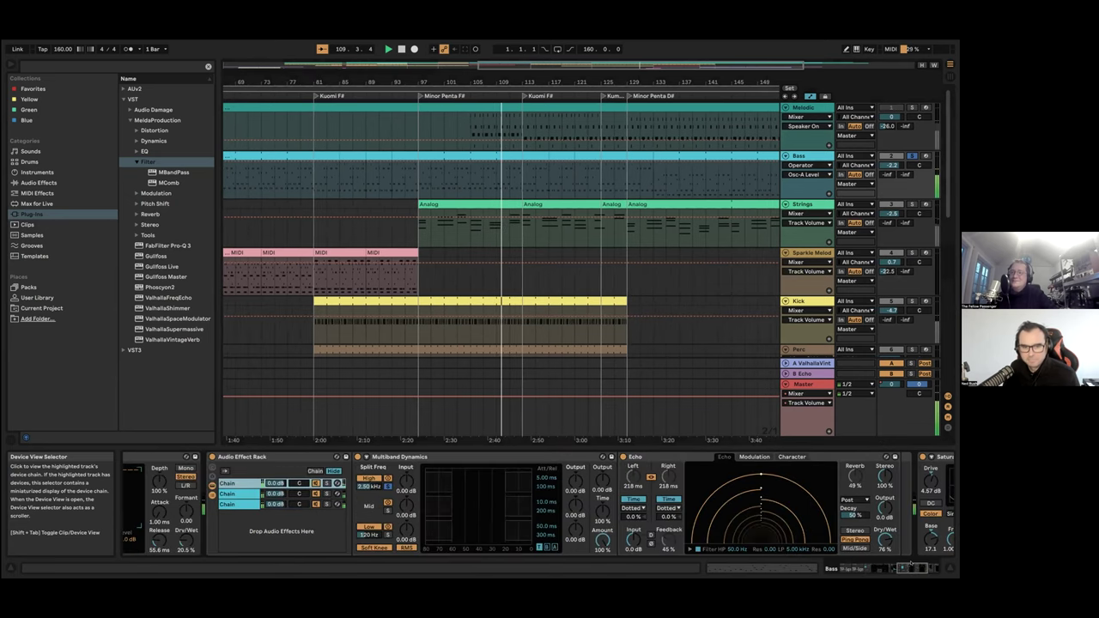
click(912, 567)
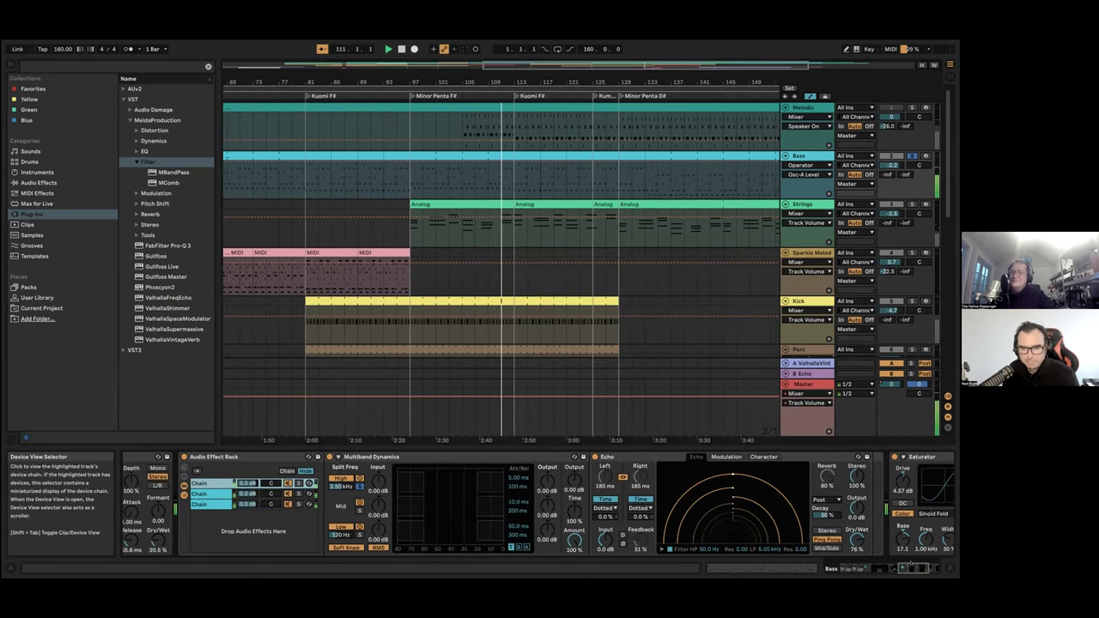
click(919, 566)
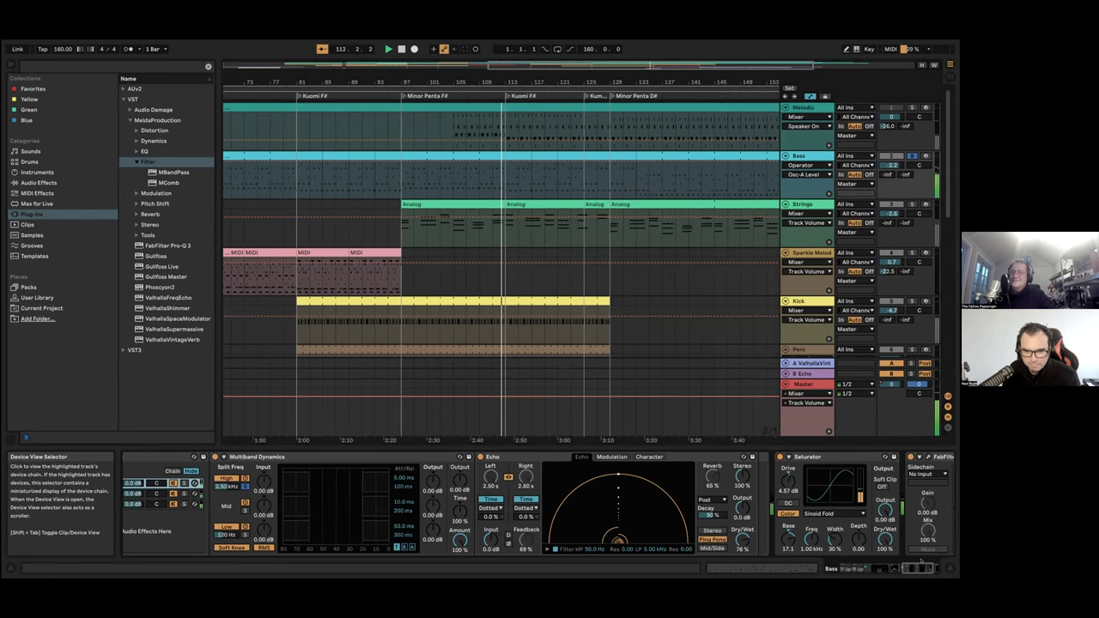
click(919, 565)
click(913, 564)
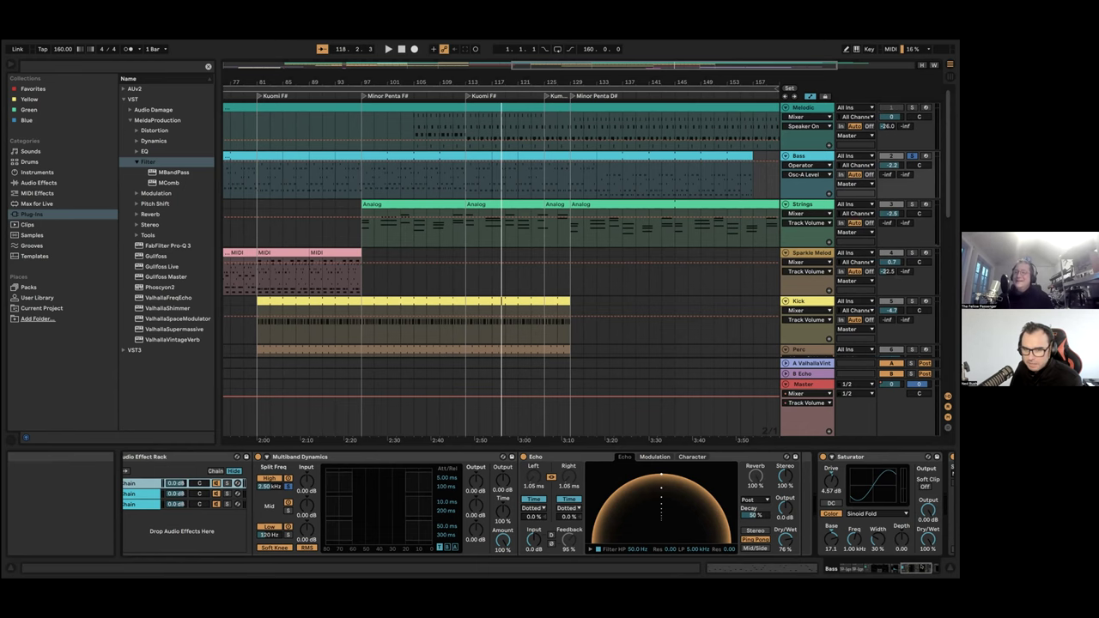
Look over the Bass device chain from Wavetable and Vocoder through to Echo and Saturator, with the arrangement's percussion tracks in view
drag(916, 567, 892, 569)
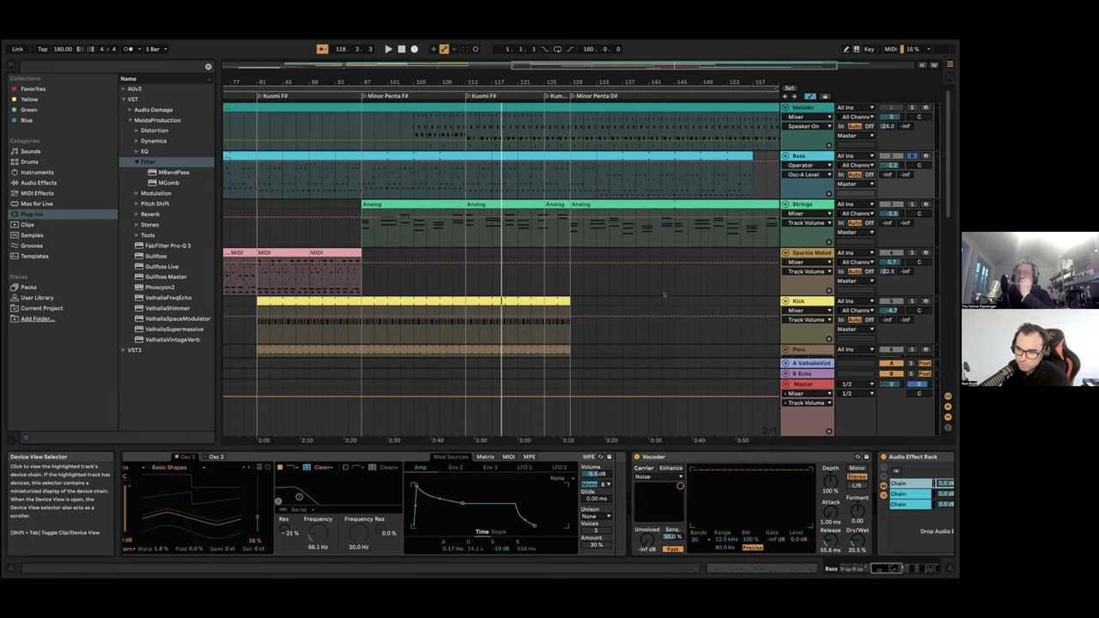
scroll(663, 294, down, 3)
scroll(664, 294, down, 1)
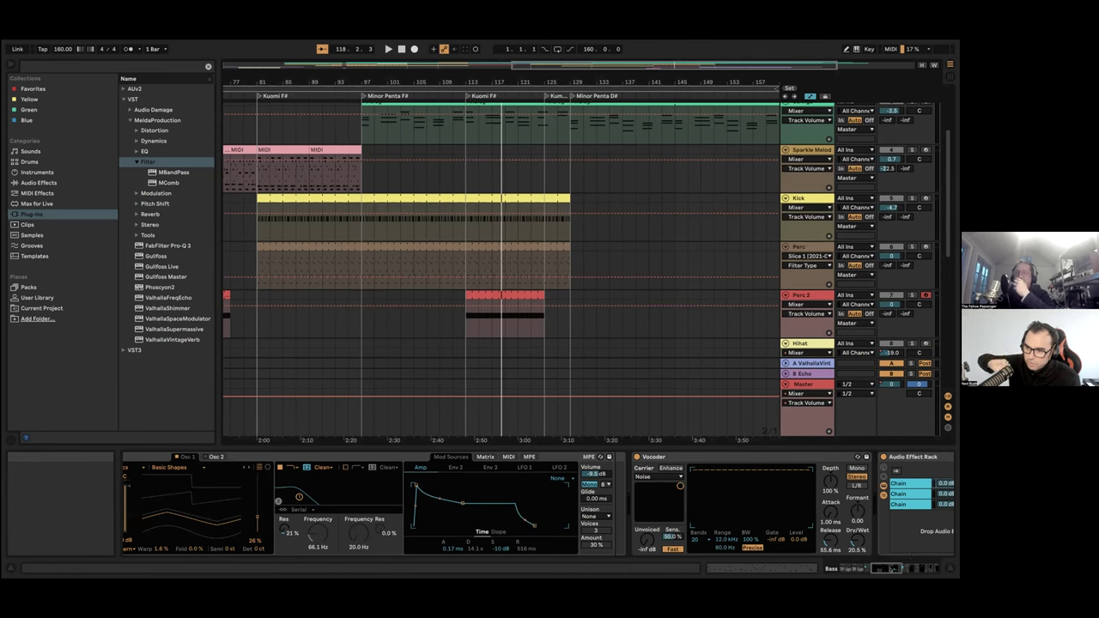
drag(897, 568, 920, 568)
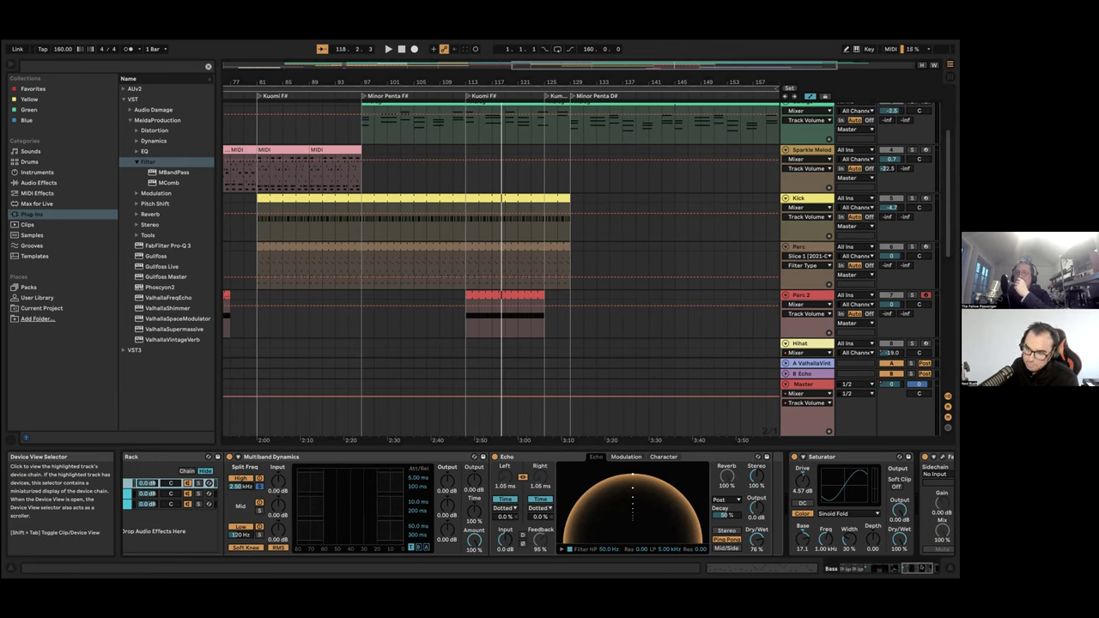
drag(921, 568, 916, 568)
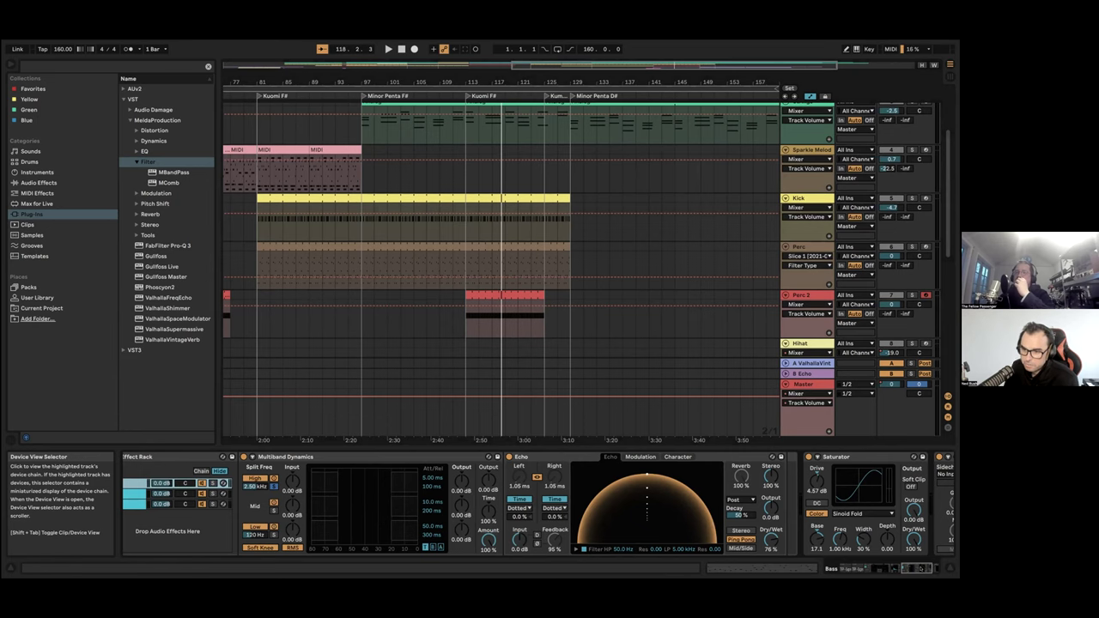
Inspect the devices inside each of the three chains in the Bass track's Audio Effect Rack
drag(920, 568, 902, 568)
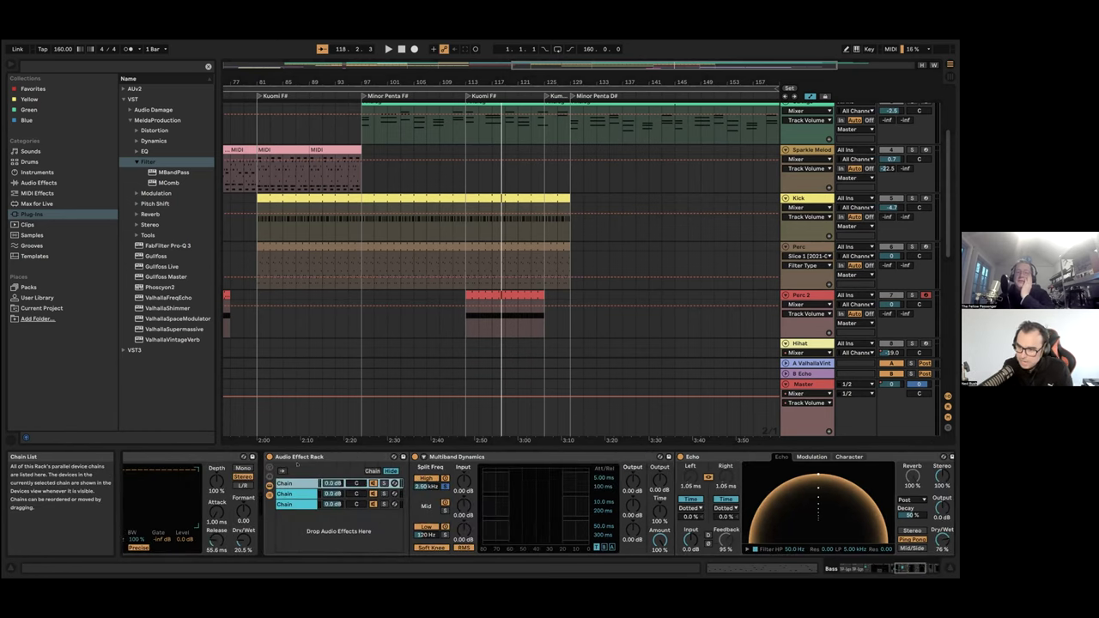
click(296, 493)
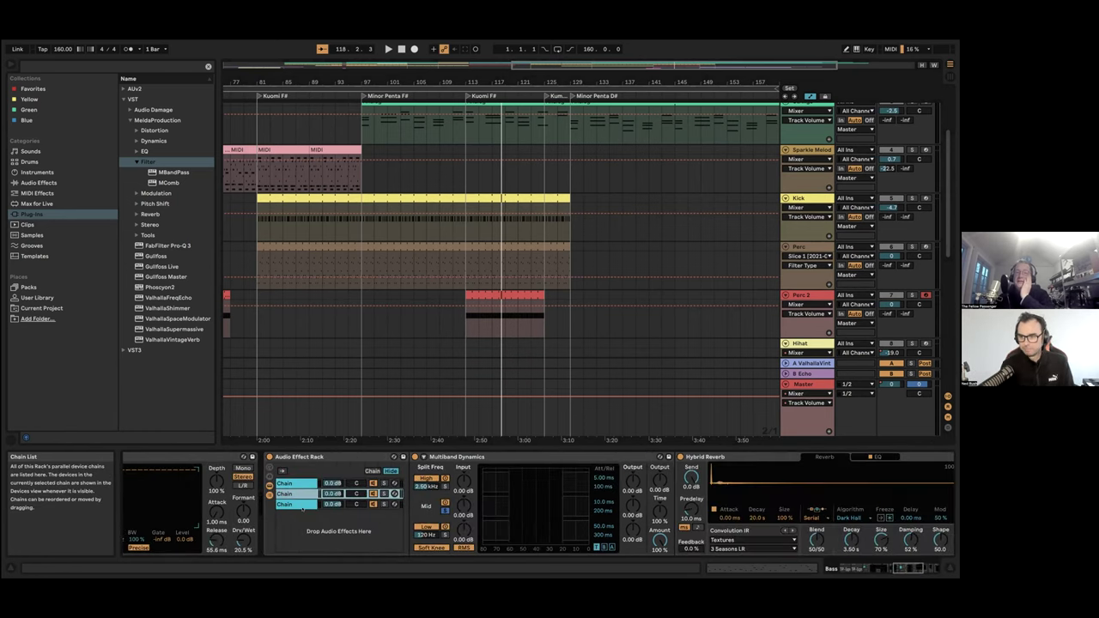
click(296, 504)
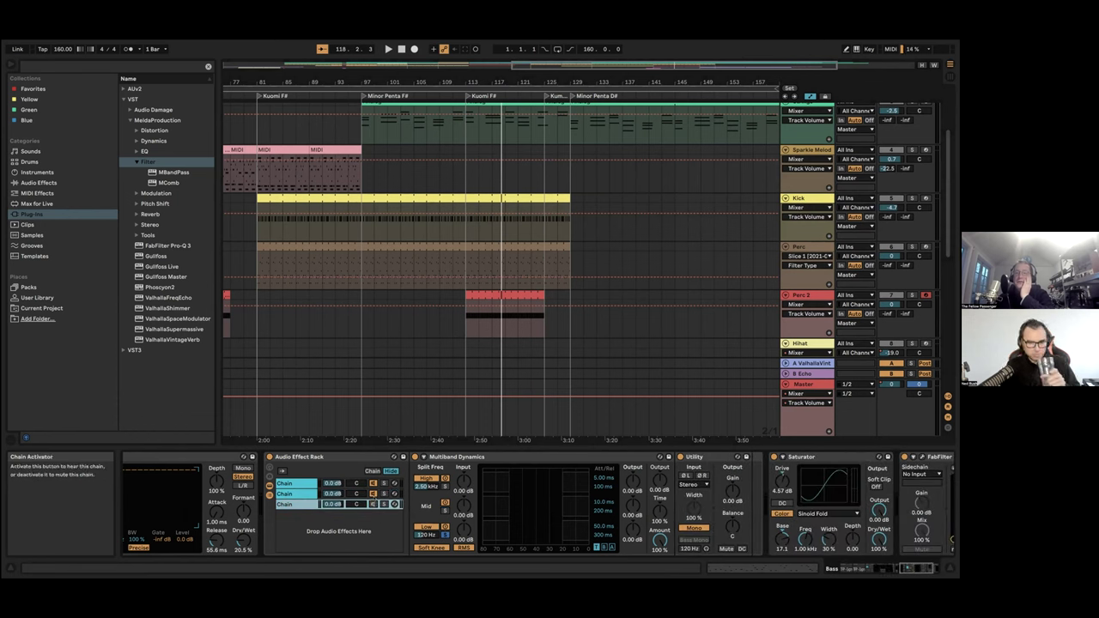
click(296, 484)
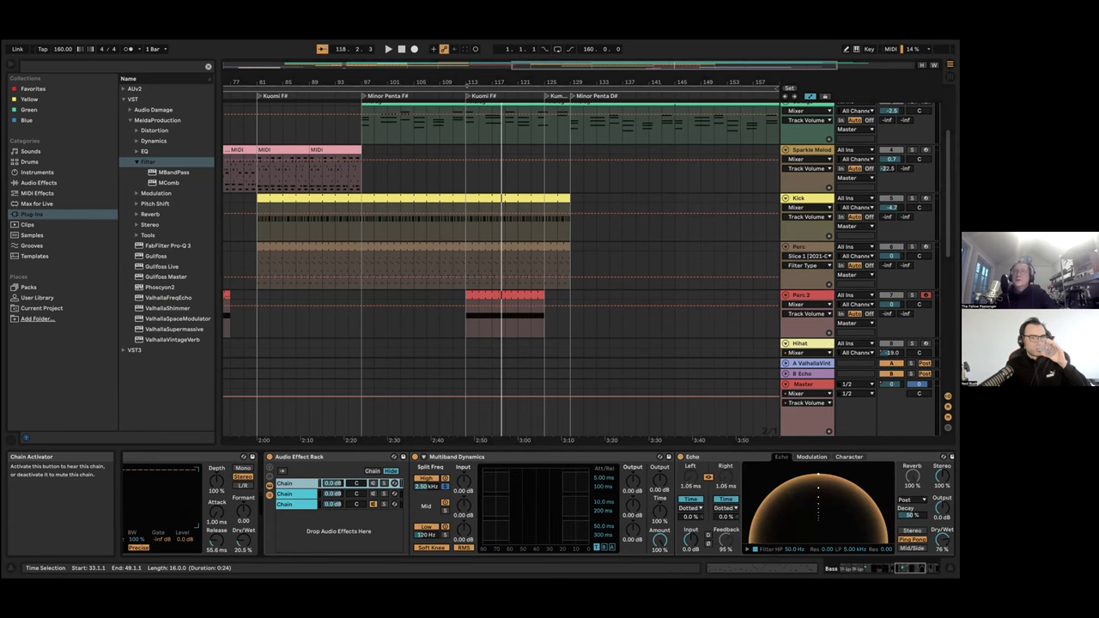
Audition the Bass rack's parallel chains during playback from about bar 33 by switching individual chains on and off
click(435, 94)
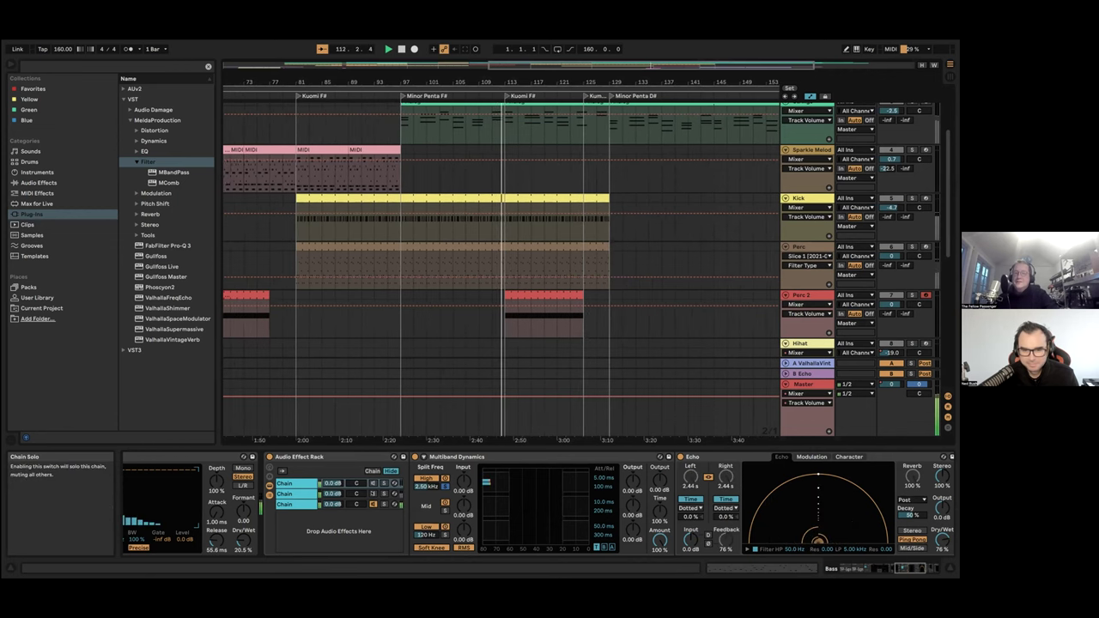
click(373, 493)
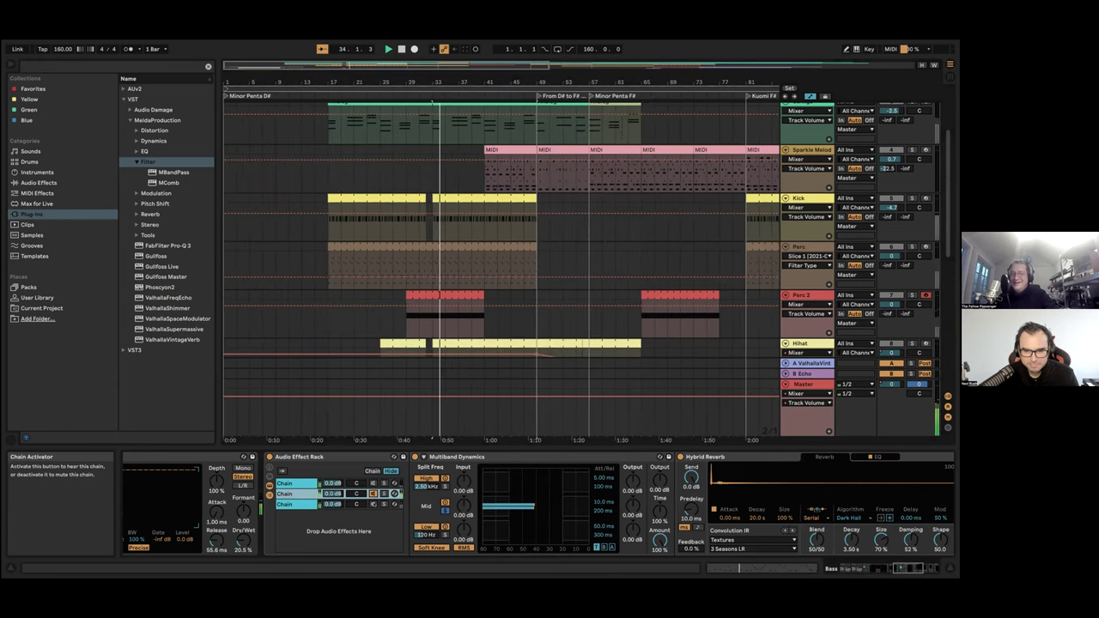
click(292, 483)
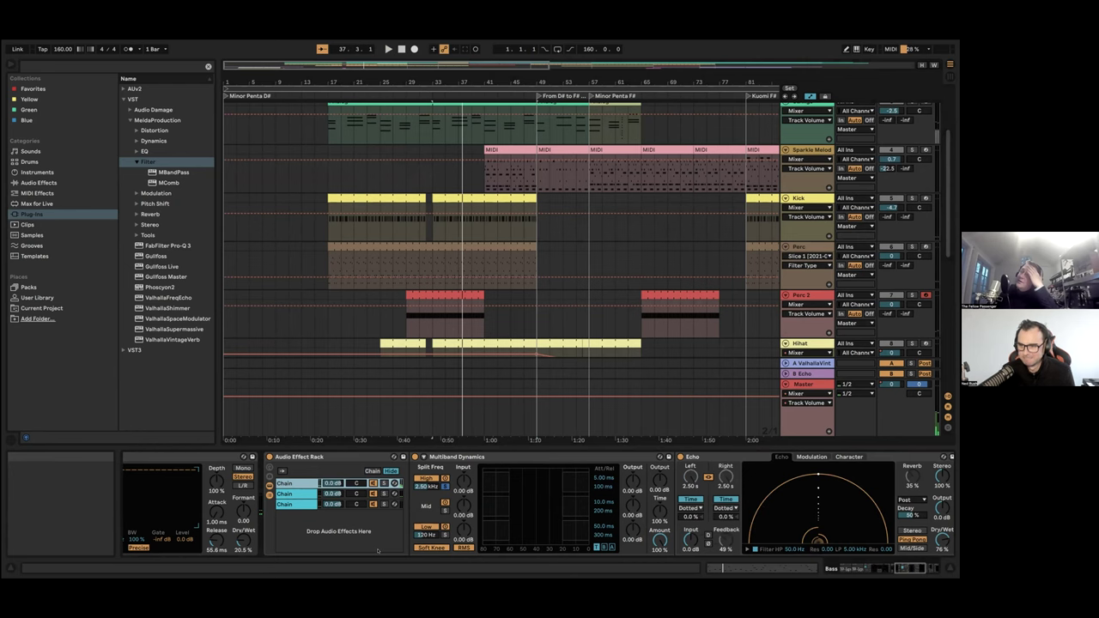
click(435, 261)
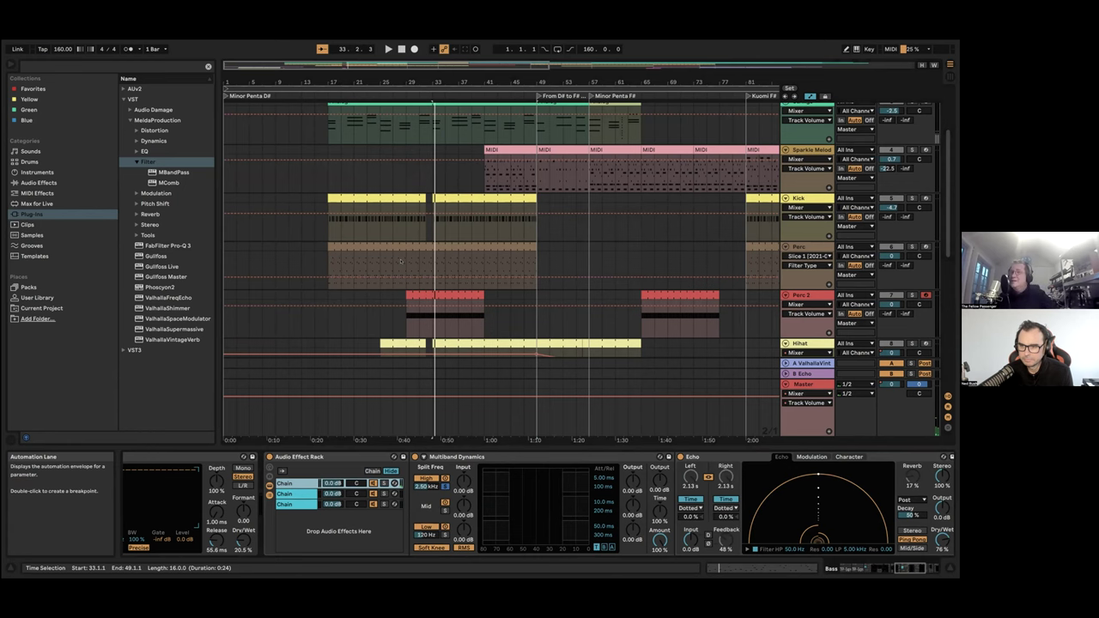
Review the Bass device chain through to FabFilter Pro-Q 3 and back to the Expression Control mappings, with the lower tracks in view
scroll(401, 261, down, 2)
scroll(401, 261, down, 3)
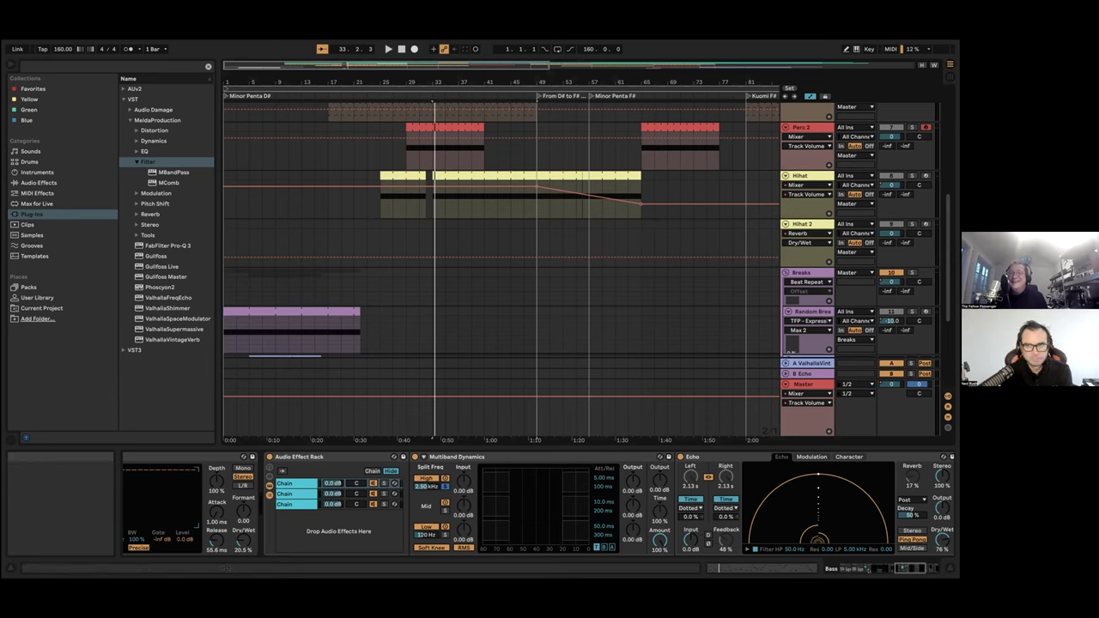
click(882, 568)
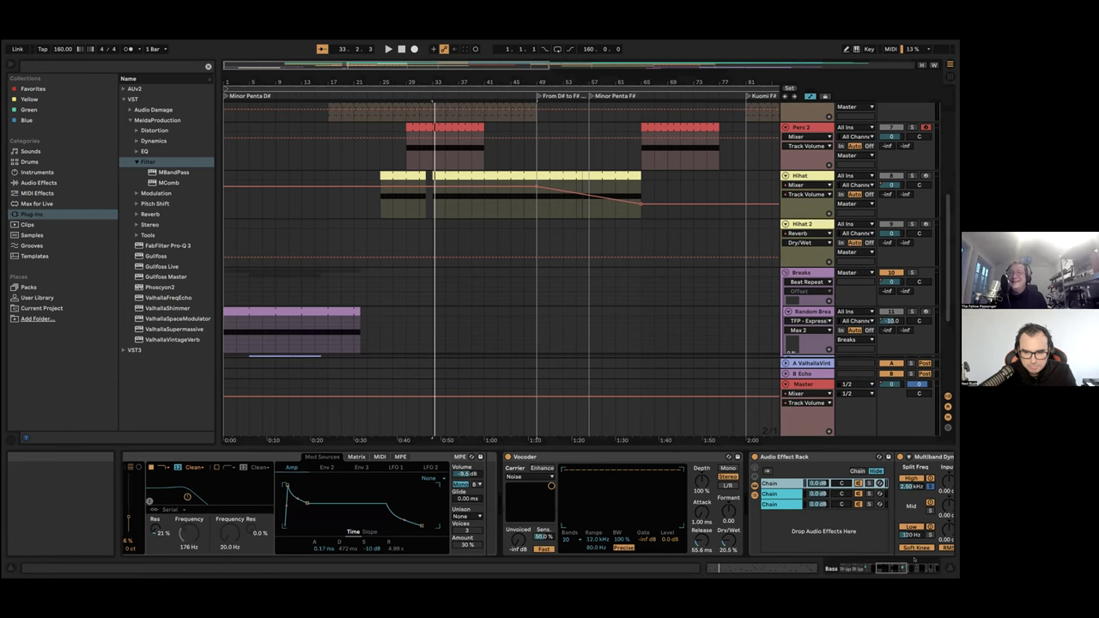
click(915, 562)
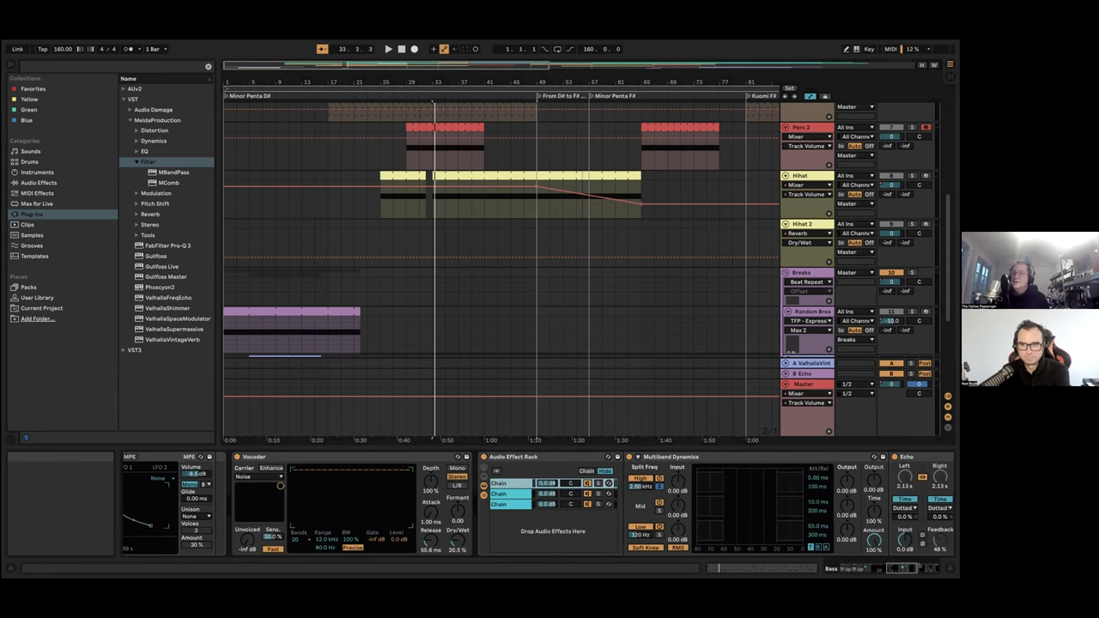
click(914, 566)
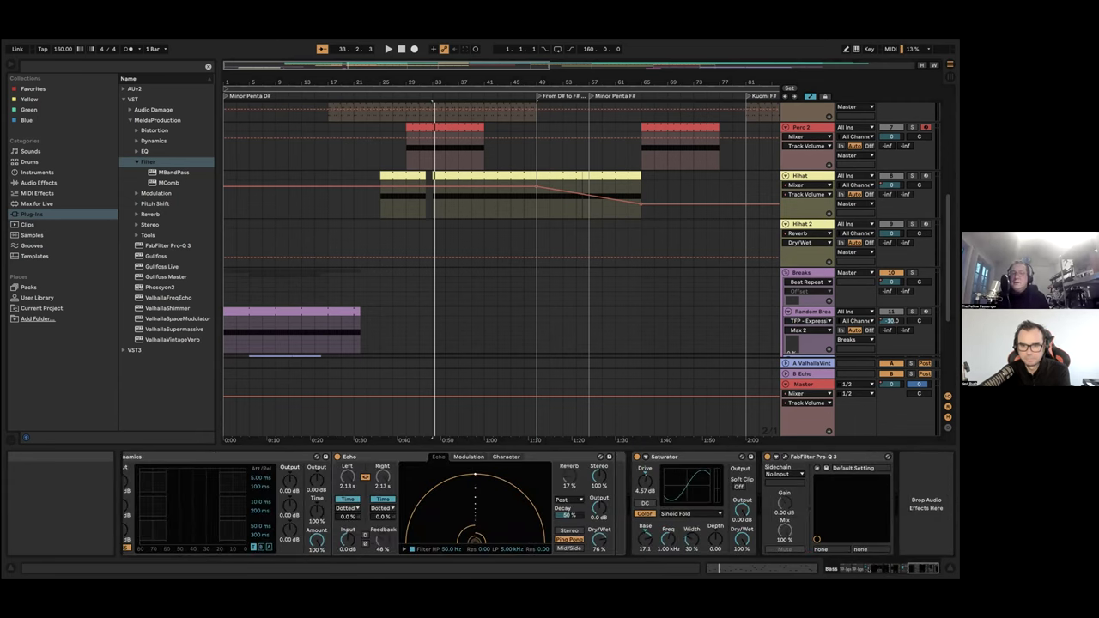
click(865, 573)
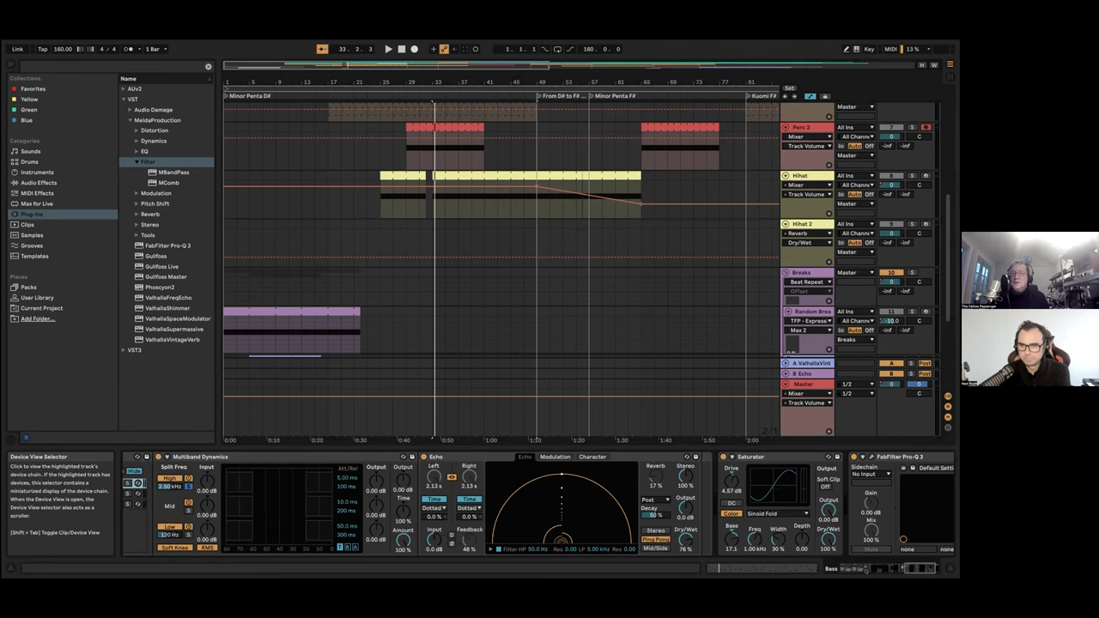
click(859, 570)
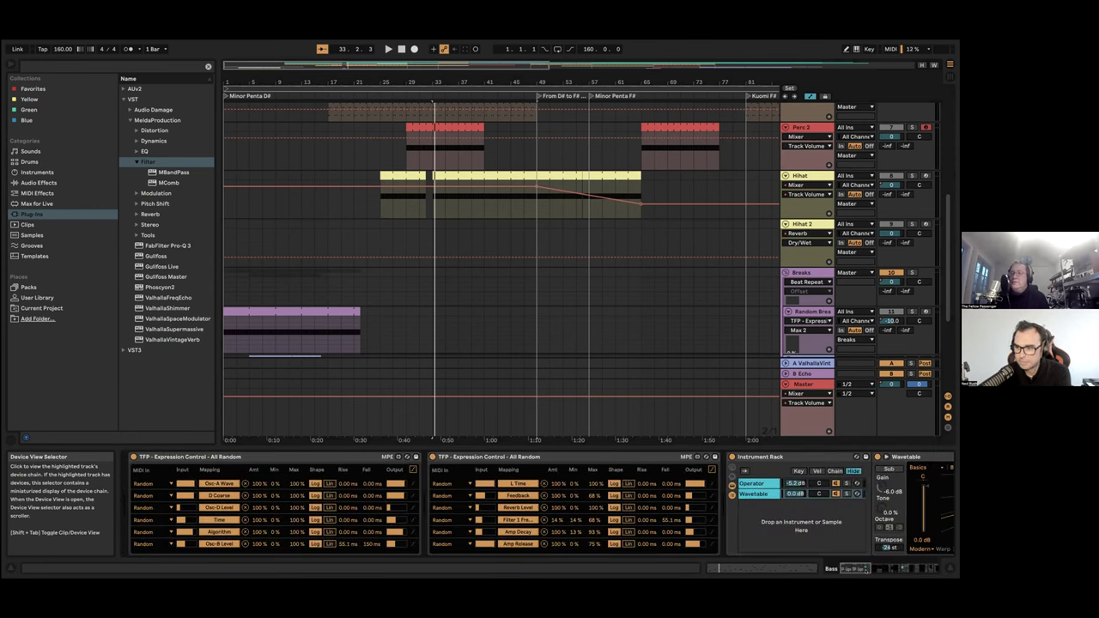
drag(864, 570, 867, 571)
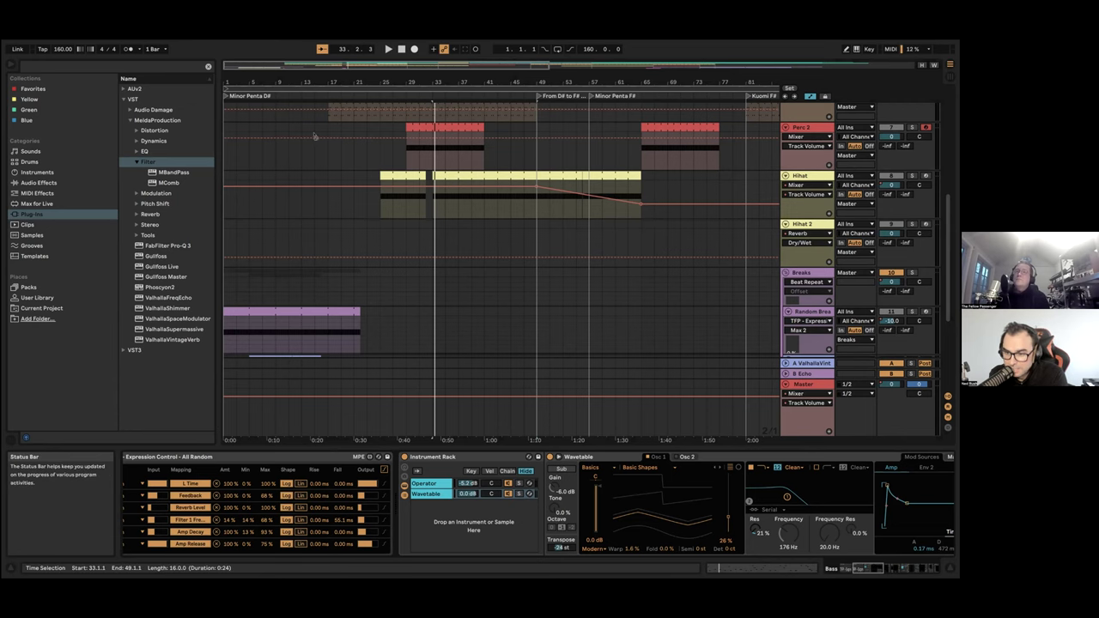
Zoom in on the break tracks in the arrangement's opening bars and show the Random Break track's devices
scroll(289, 210, down, 5)
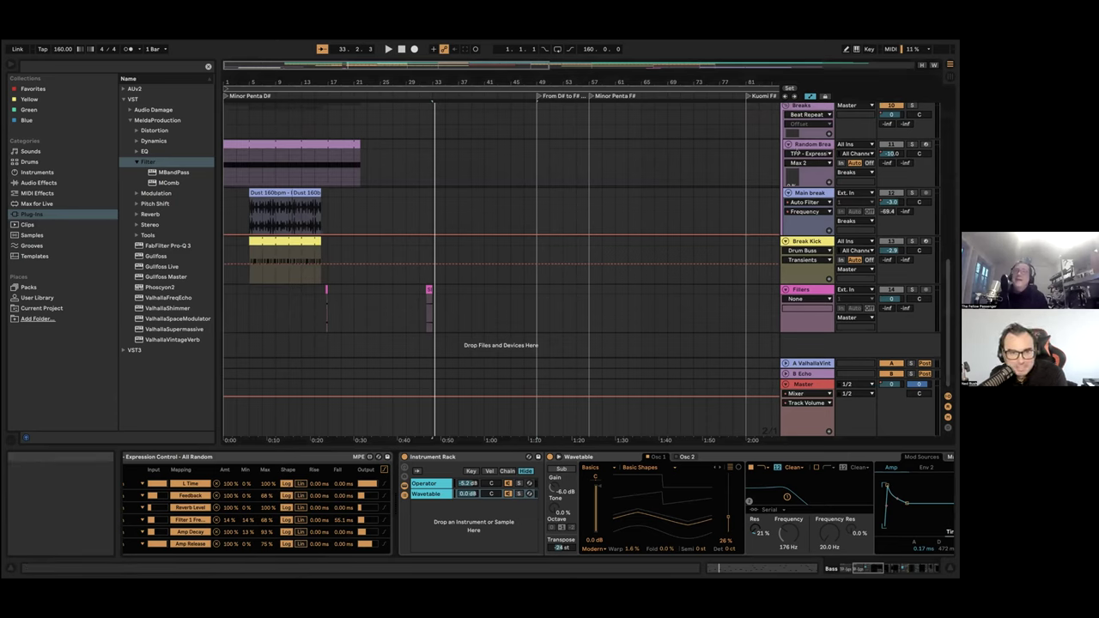
drag(320, 82, 320, 99)
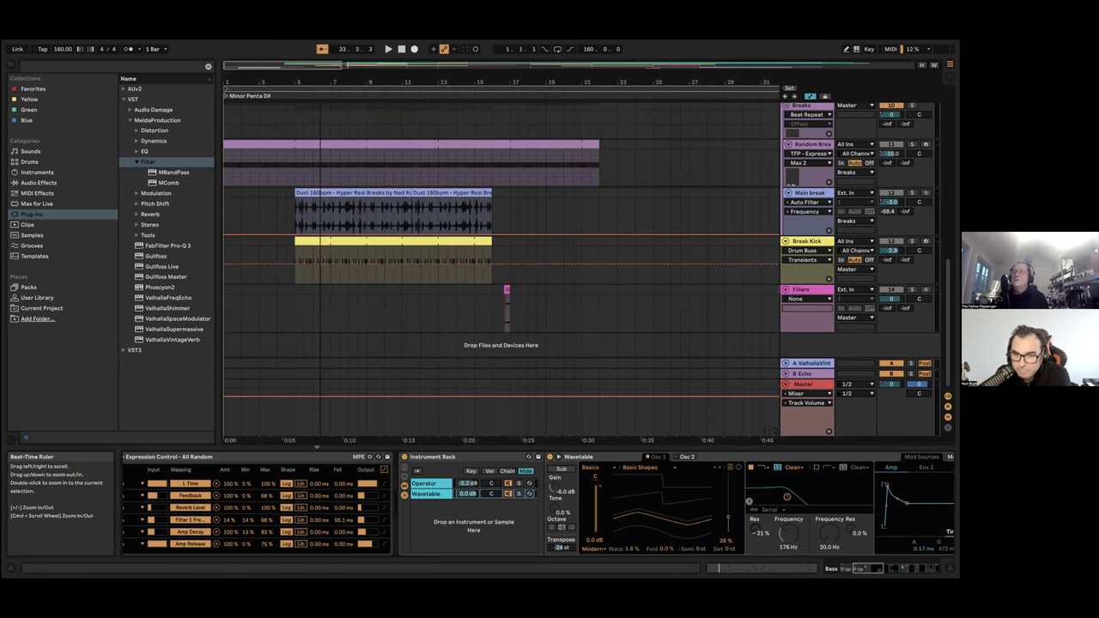
drag(317, 446, 317, 449)
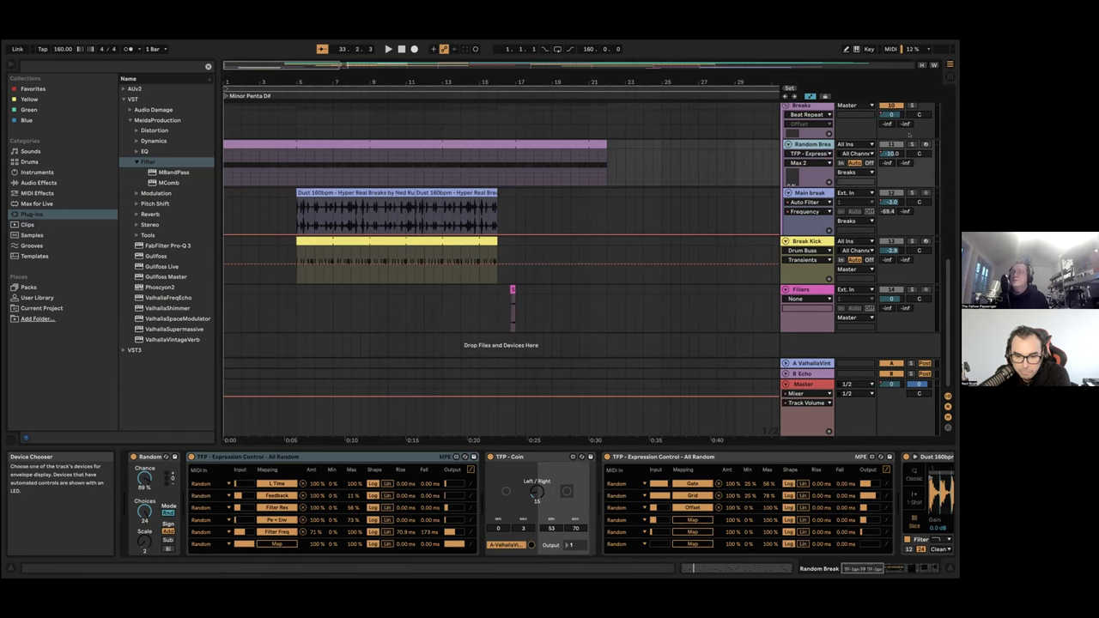
Solo the Breaks group, set the Random Break volume to -3.7 dB and play the arrangement from the start
scroll(765, 178, up, 1)
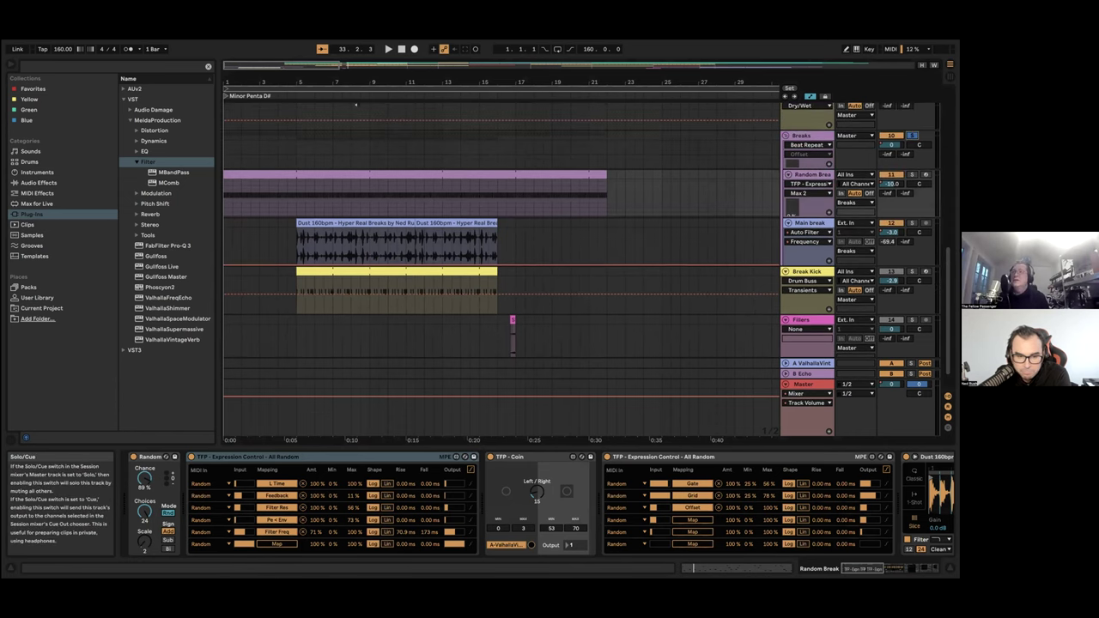
scroll(584, 215, down, 1)
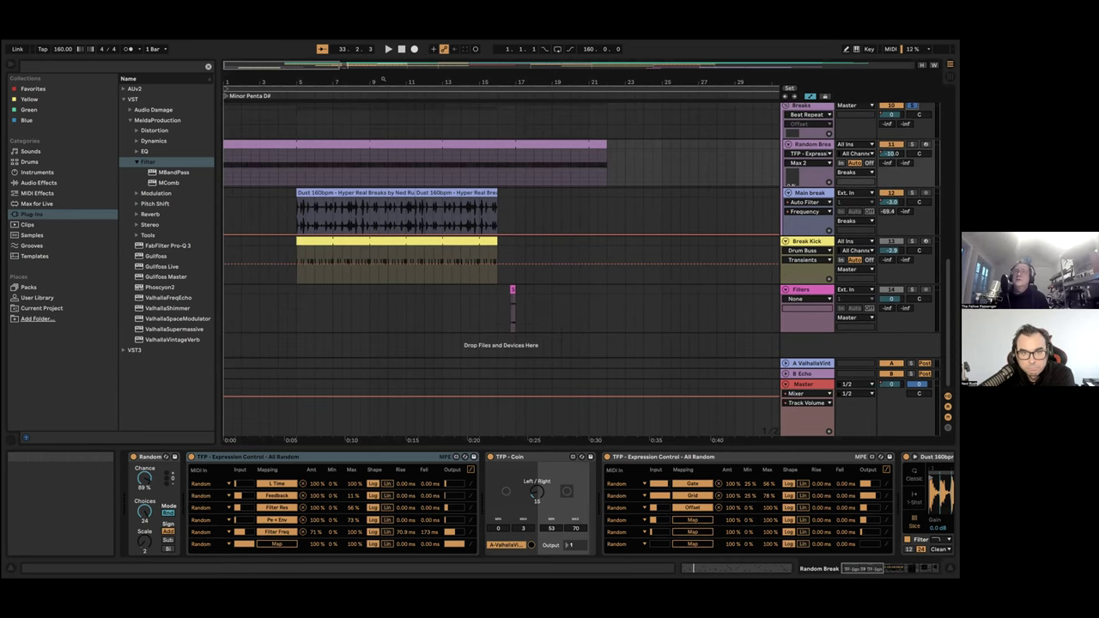
click(388, 49)
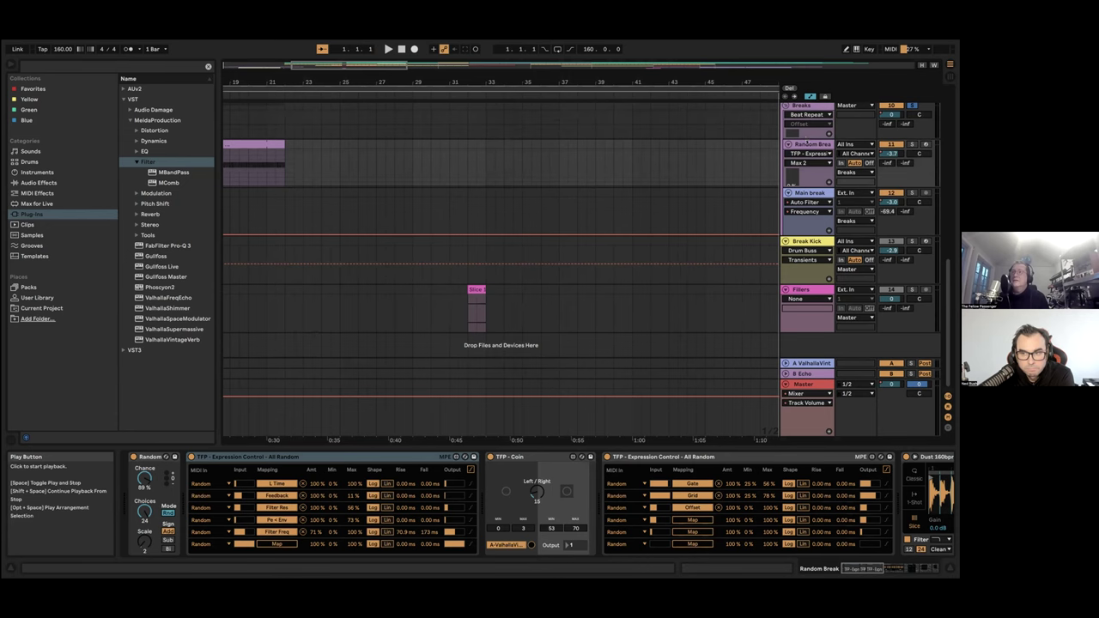
key(space)
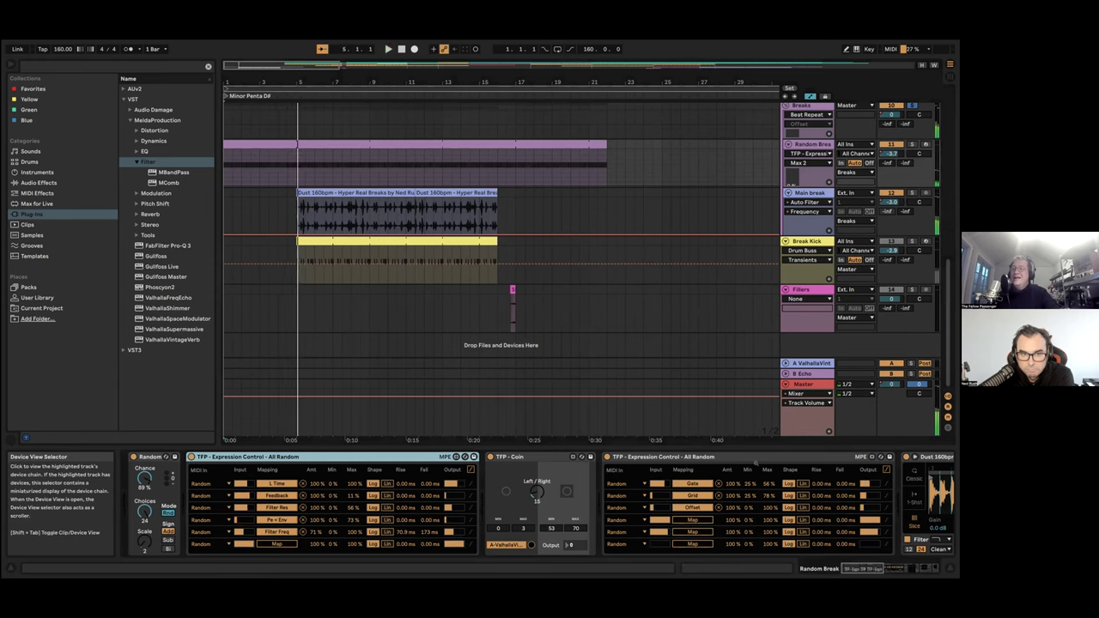
Examine the Random Break device chain, from Random and the Expression Control mappings through the sliced break sampler to Echo, Auto Filter and Saturator
scroll(755, 462, right, 3)
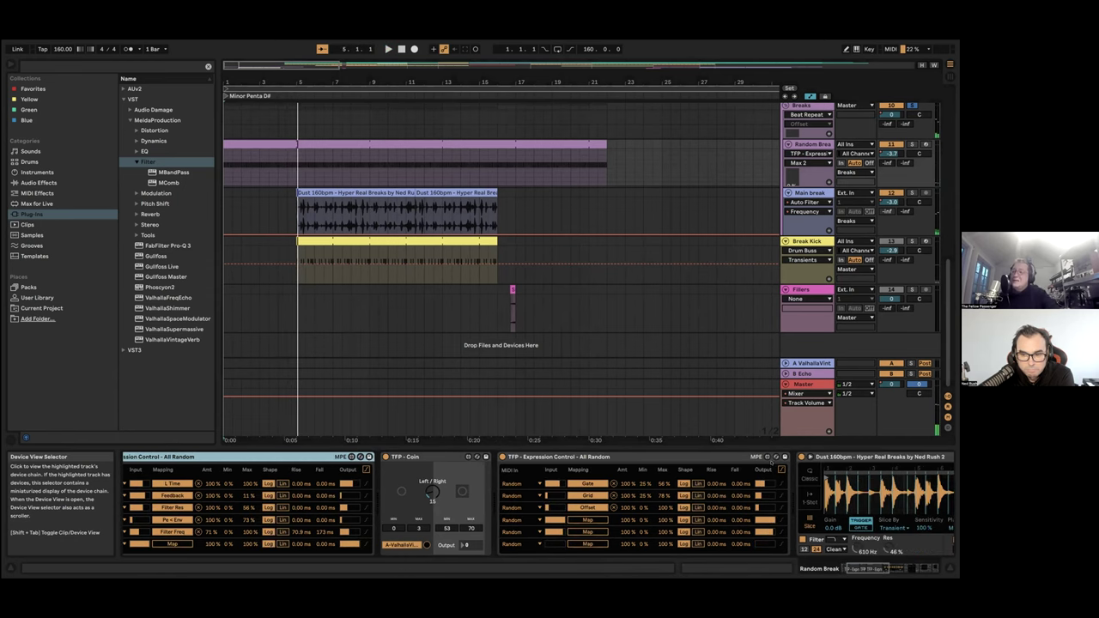
scroll(876, 571, right, 2)
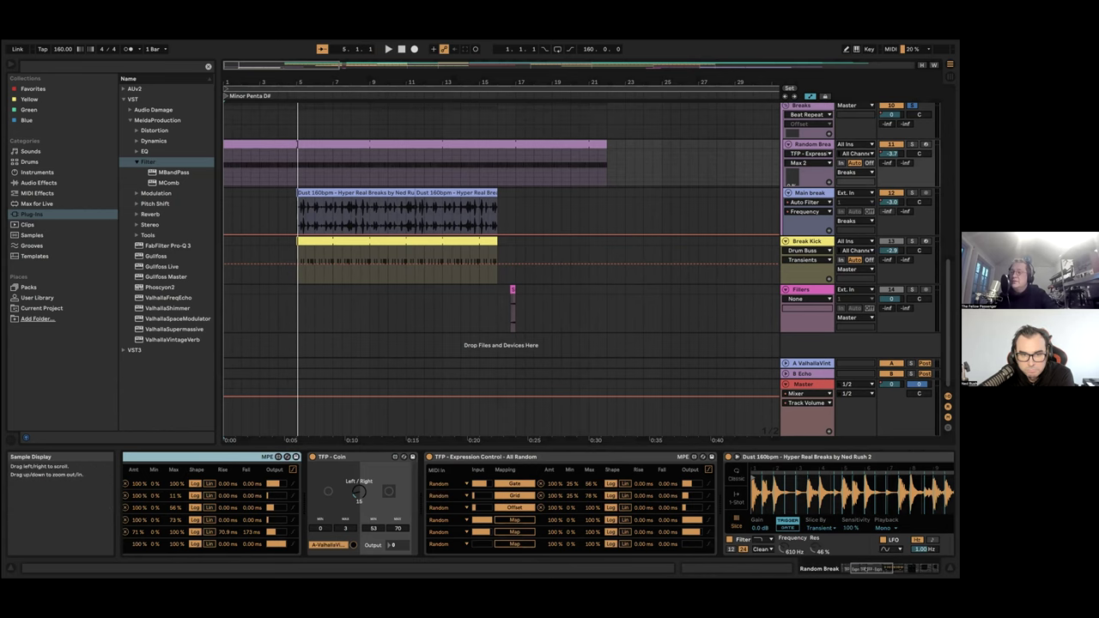
scroll(867, 569, left, 3)
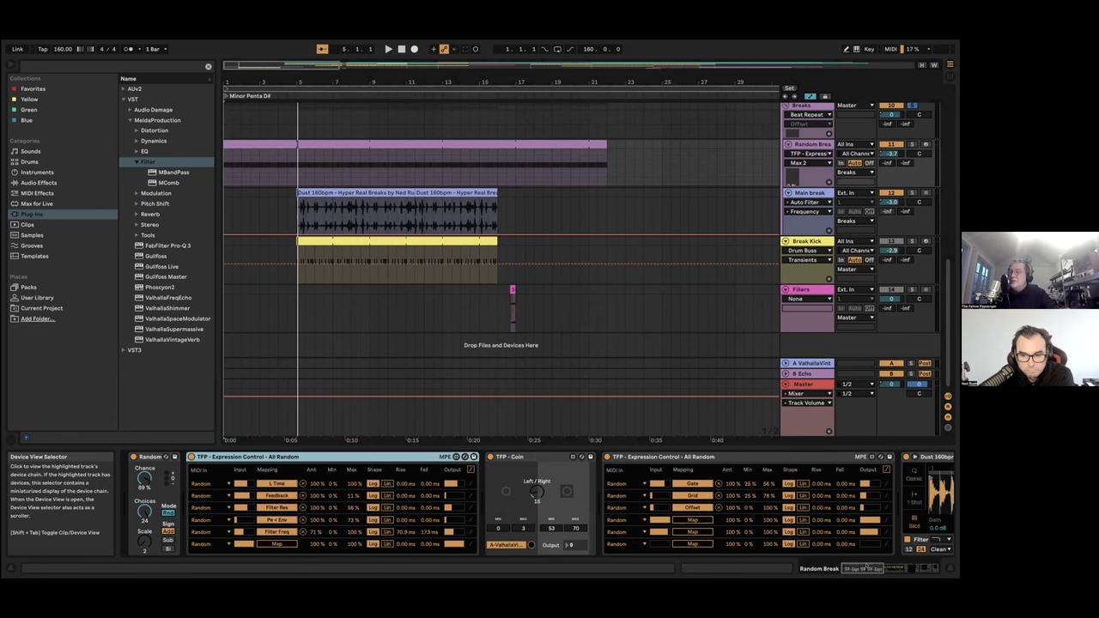
scroll(891, 566, right, 5)
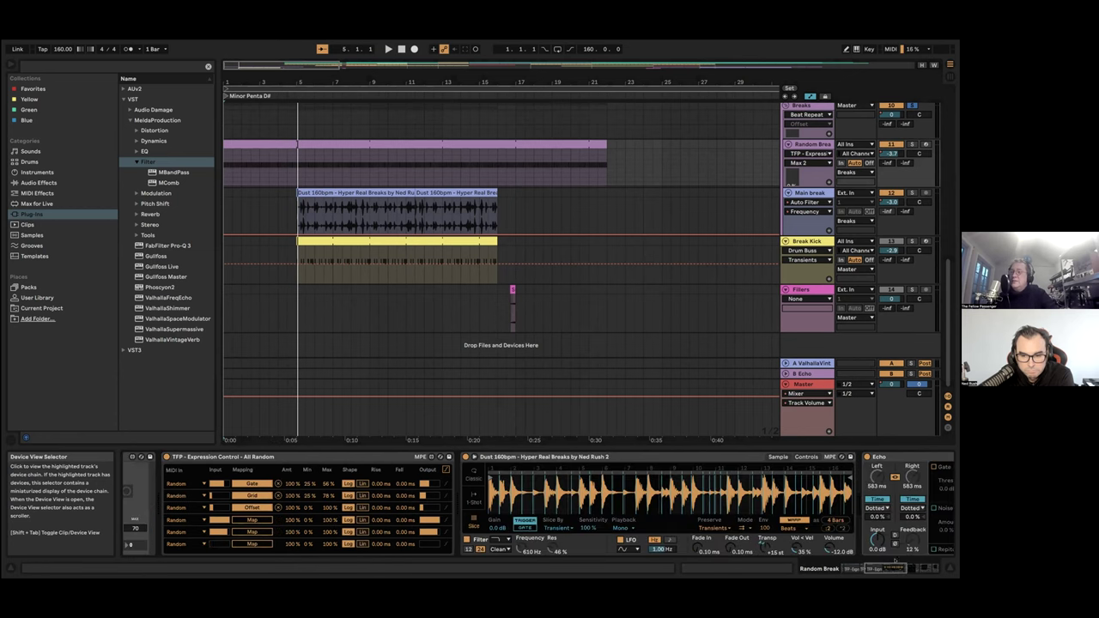
scroll(899, 560, right, 2)
scroll(902, 559, right, 3)
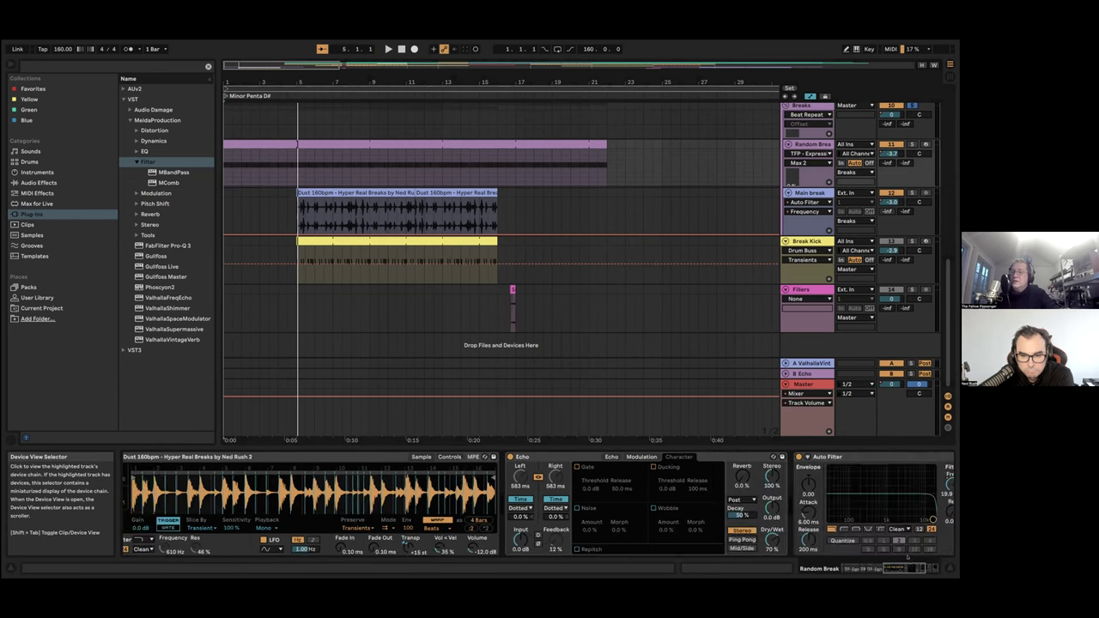
scroll(910, 563, right, 2)
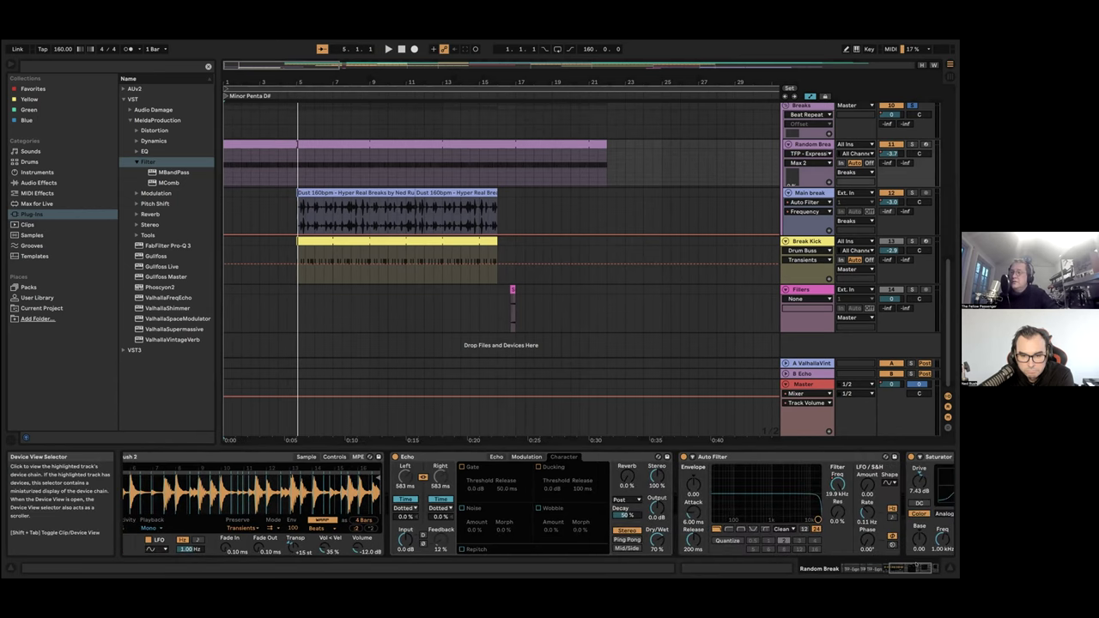
scroll(915, 566, left, 6)
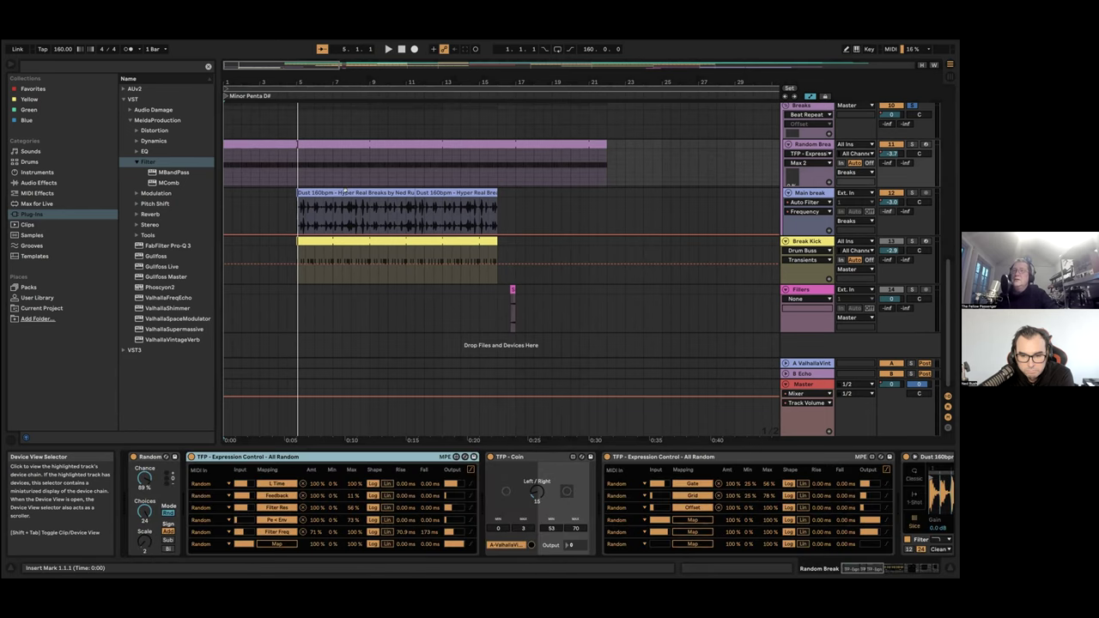
Solo the Main break track, show its two Auto Filters and play it from bar 5
click(652, 211)
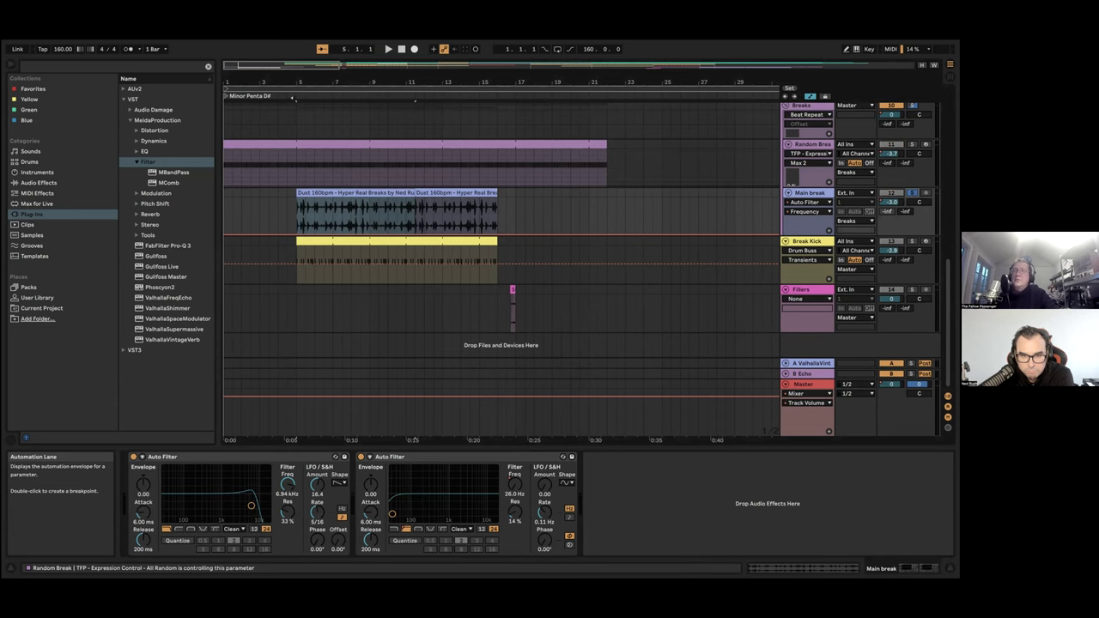
key(space)
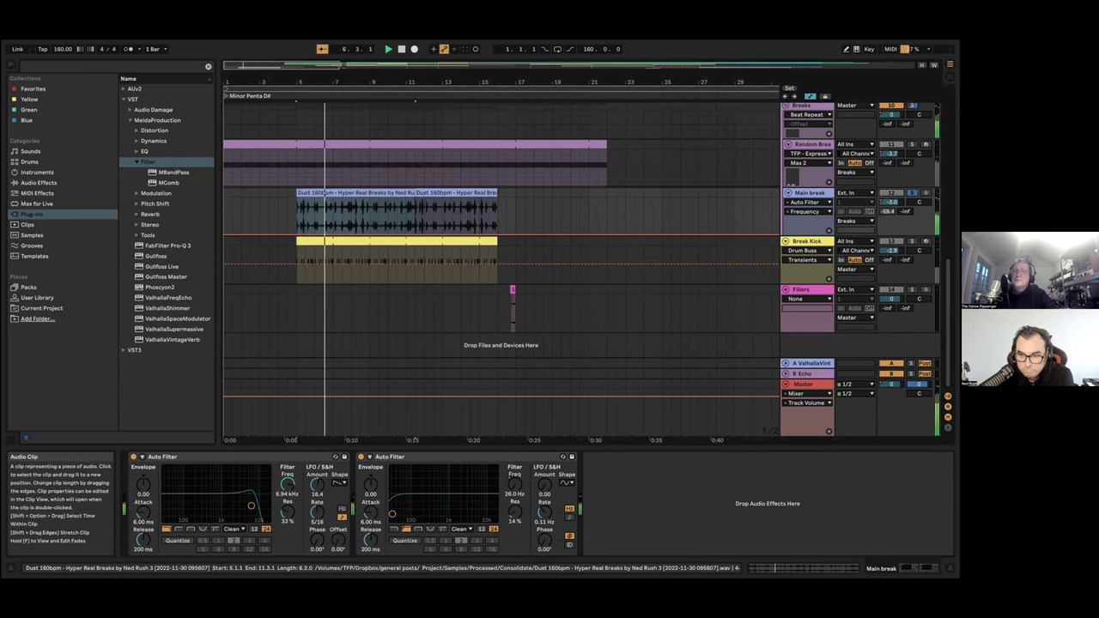
Show the Breaks group's OTT, EQ Eight, Saturator and Beat Repeat devices, play the breaks and return the playhead to the start
key(plus)
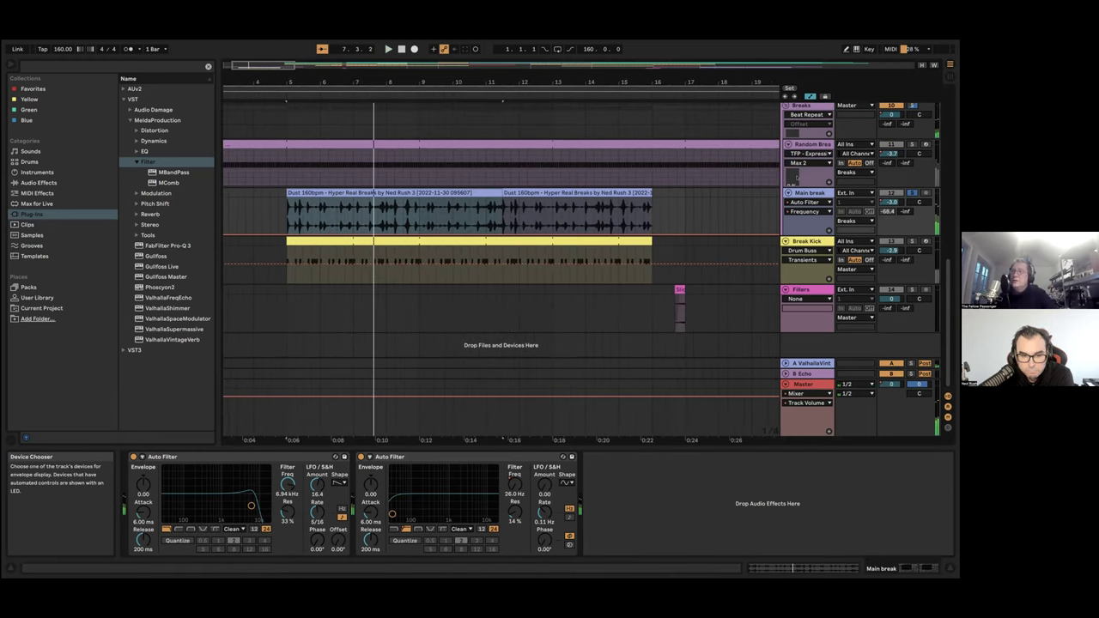
key(plus)
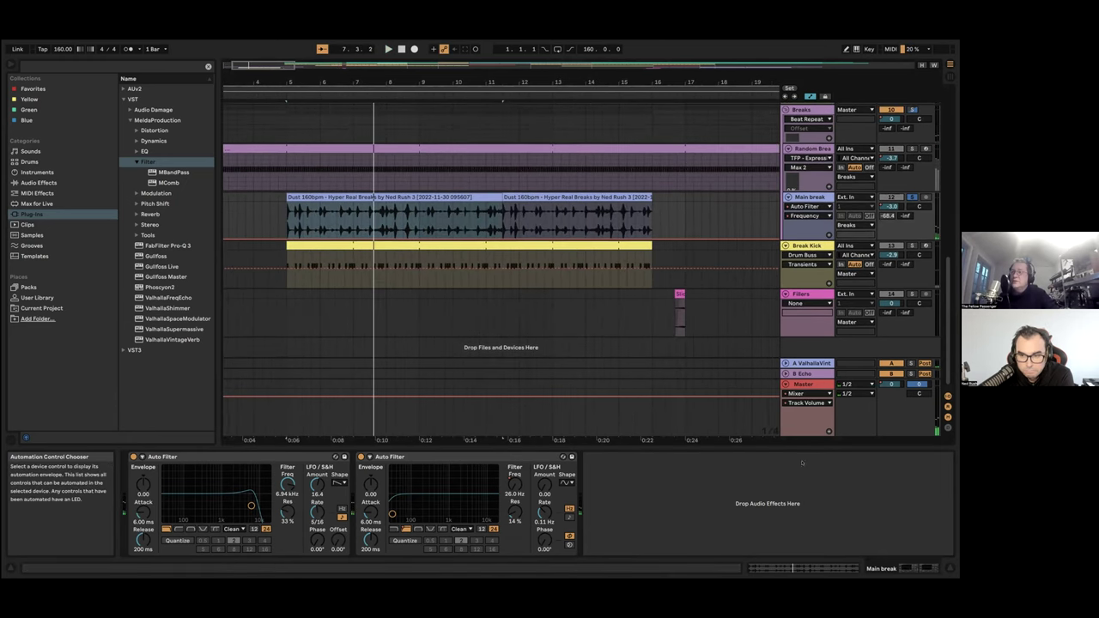
click(801, 109)
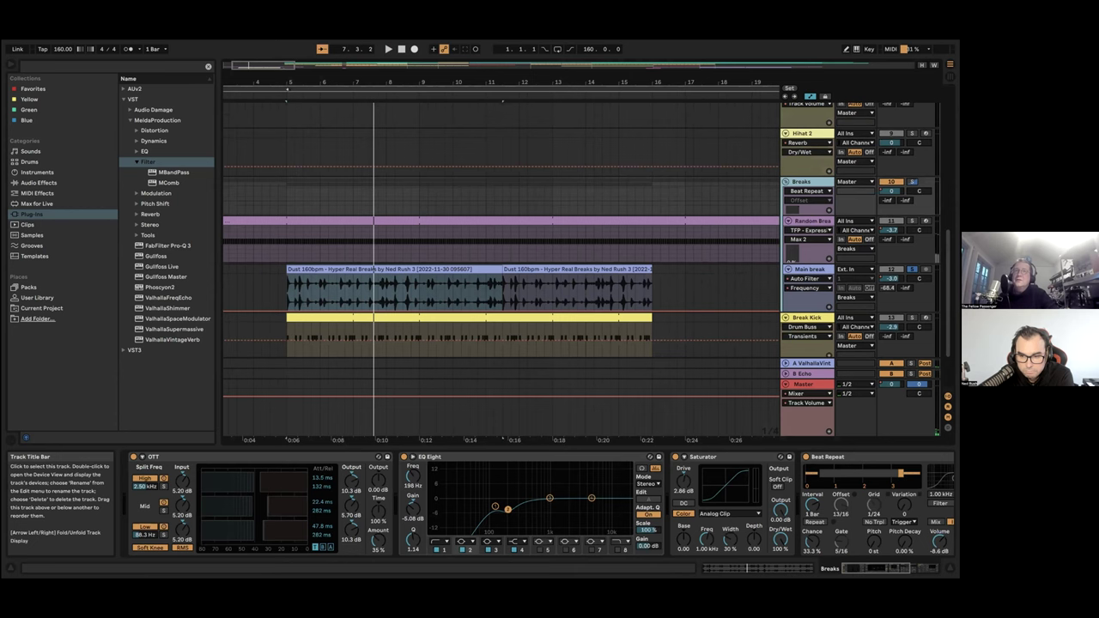
key(space)
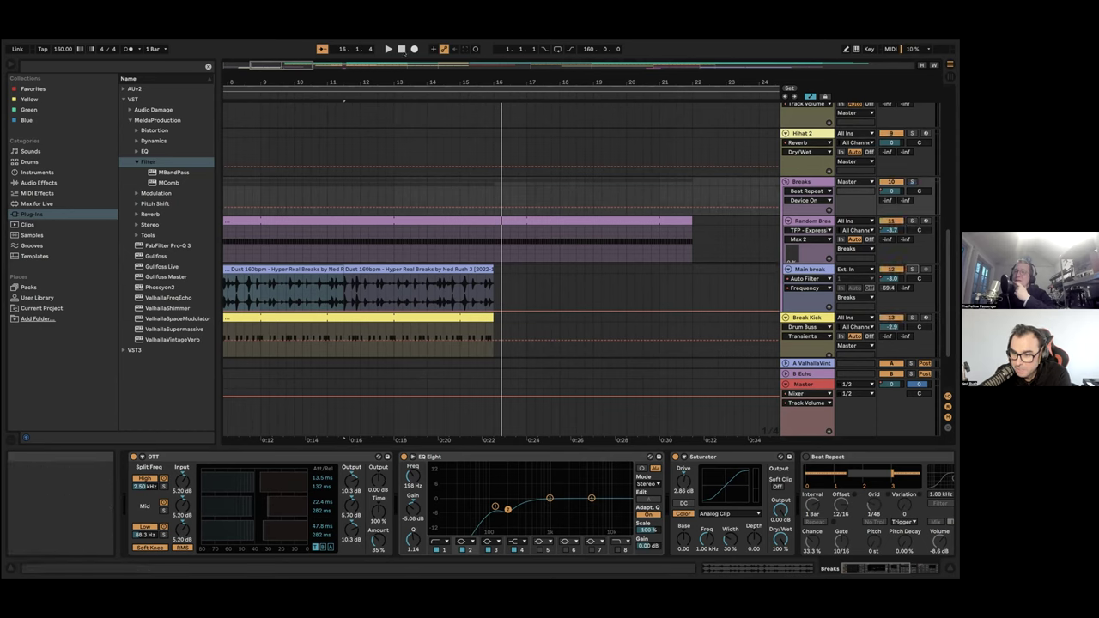
click(401, 49)
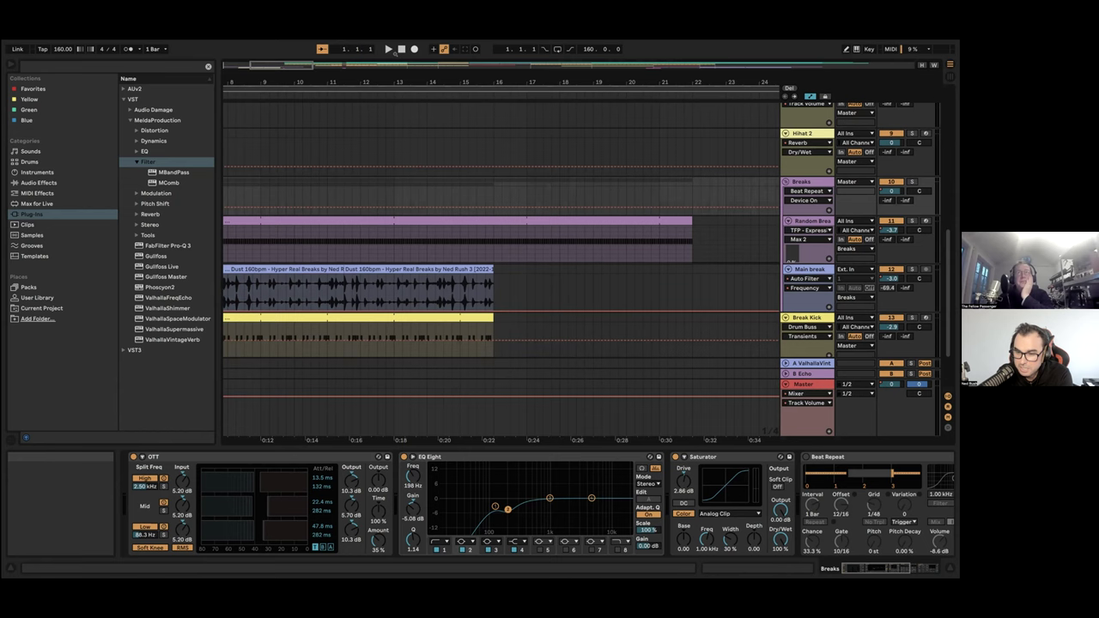
Examine the whole arrangement, from the melodic tracks down to the percussion and hi-hats, across the scale-change locators
drag(418, 83, 365, 200)
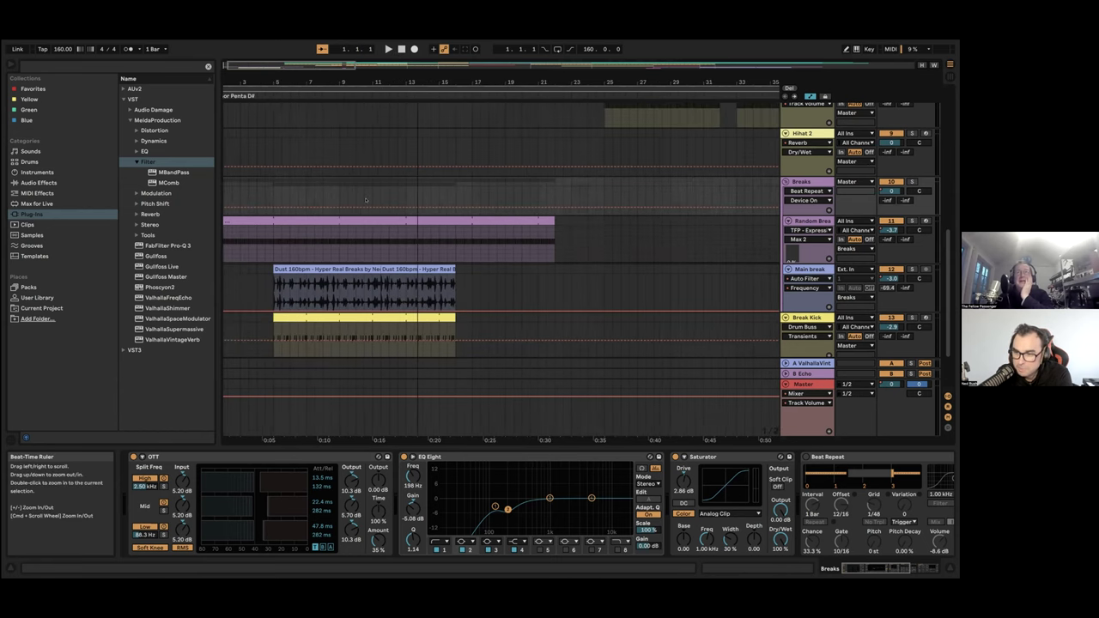
scroll(365, 200, up, 3)
scroll(366, 199, up, 5)
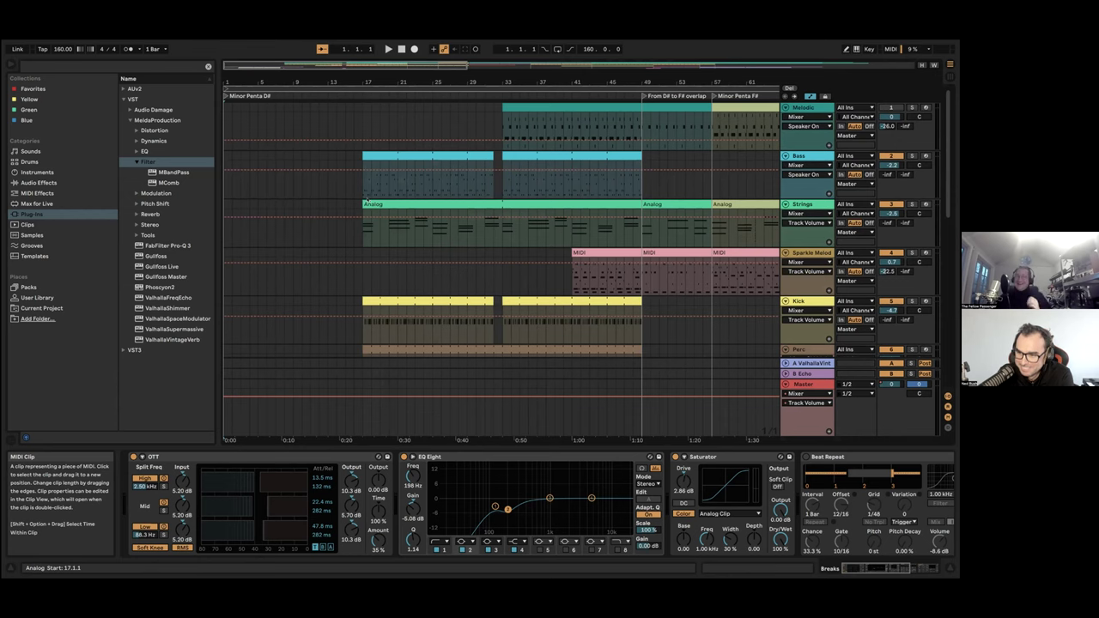
scroll(367, 200, down, 3)
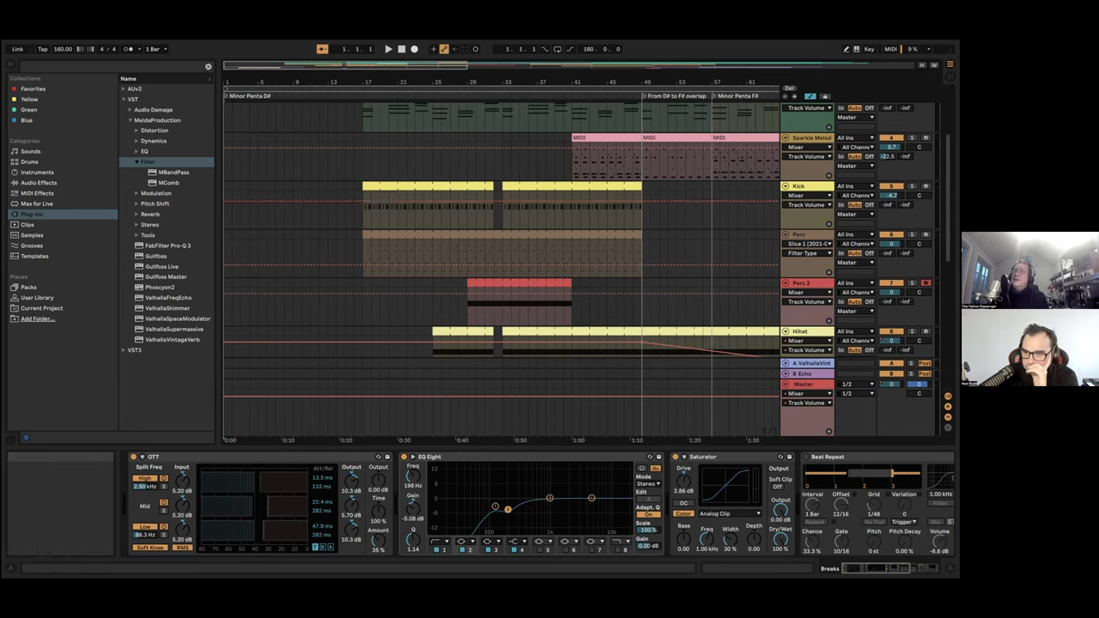
key(minus)
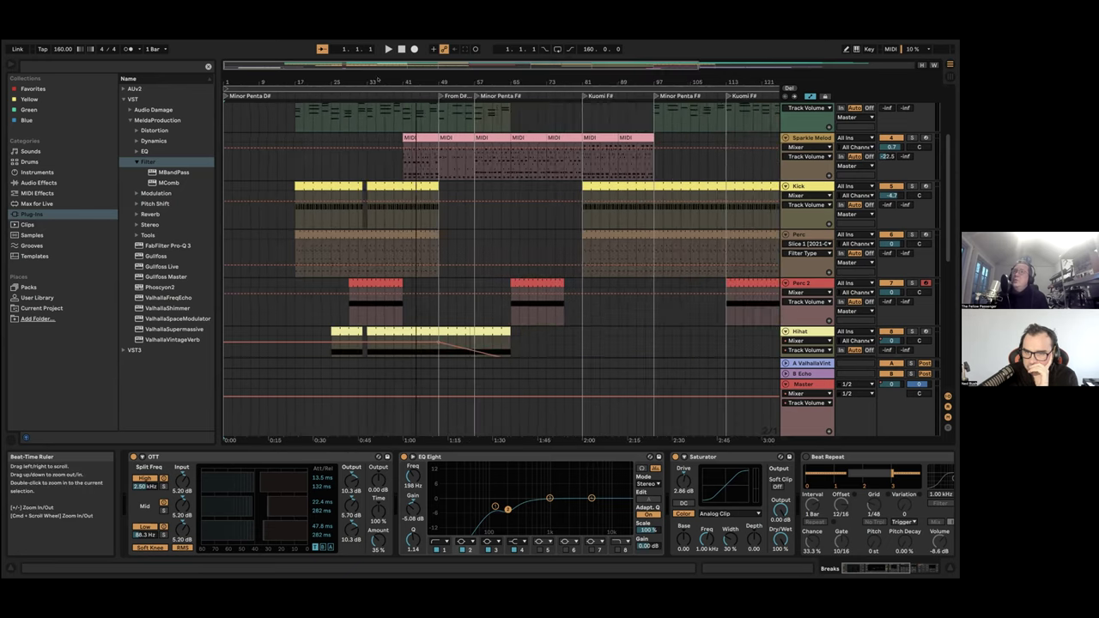
drag(378, 79, 378, 70)
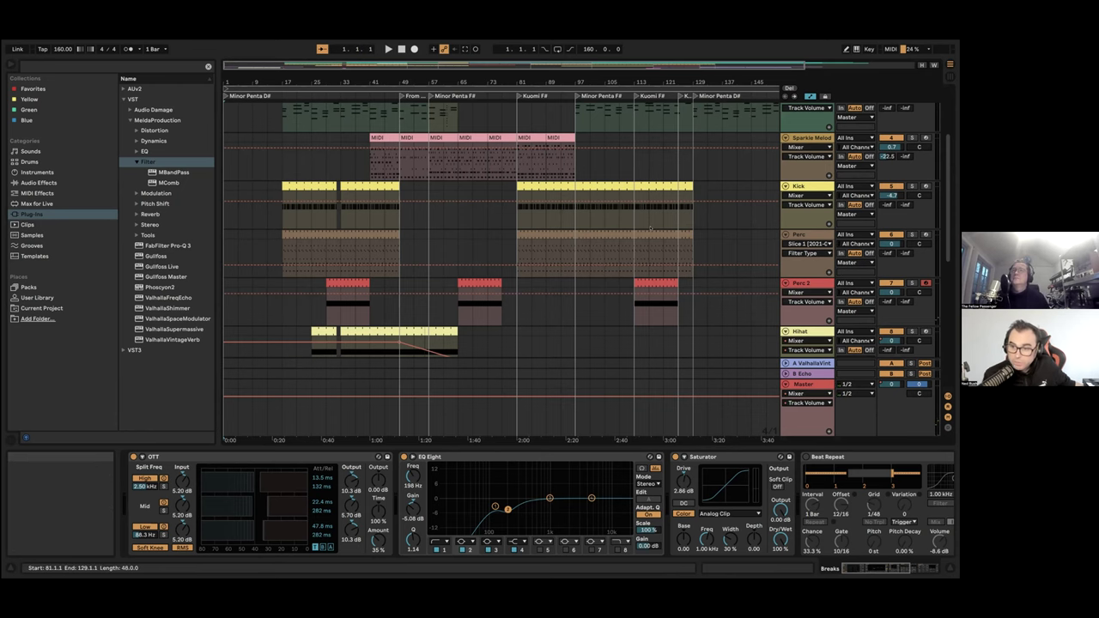
Solo the Strings track and arm it for recording, with its device chain shown
scroll(650, 228, up, 3)
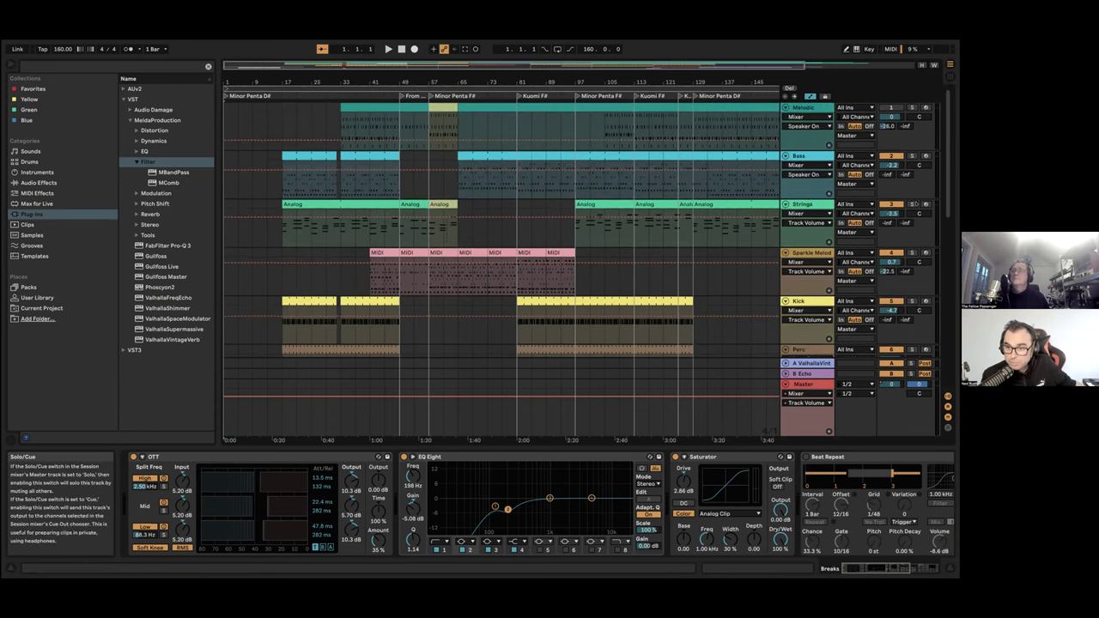
click(926, 204)
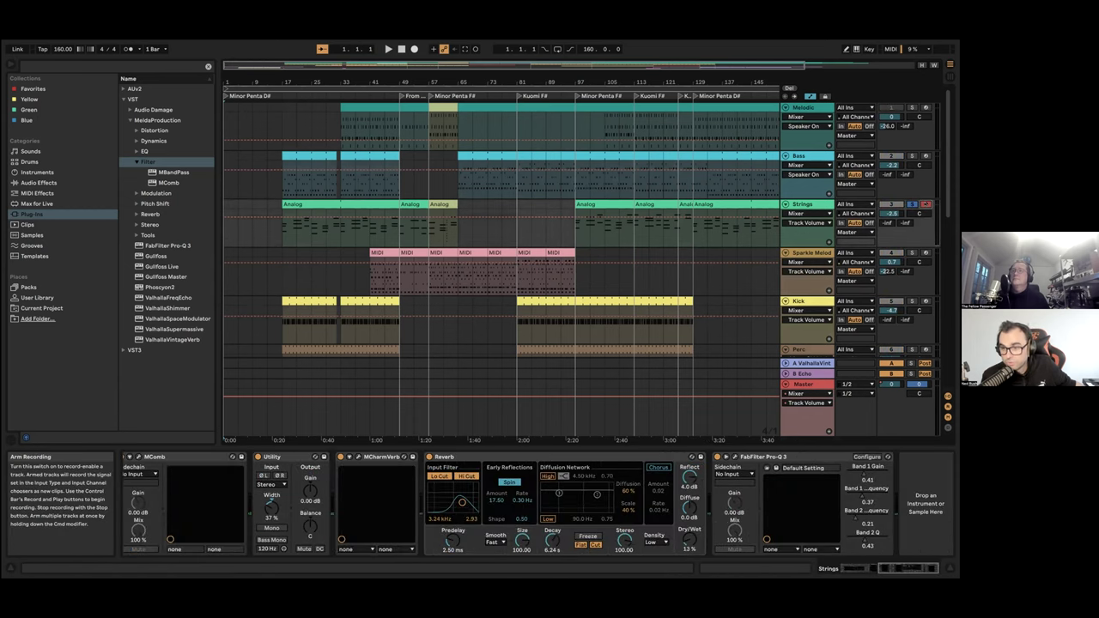